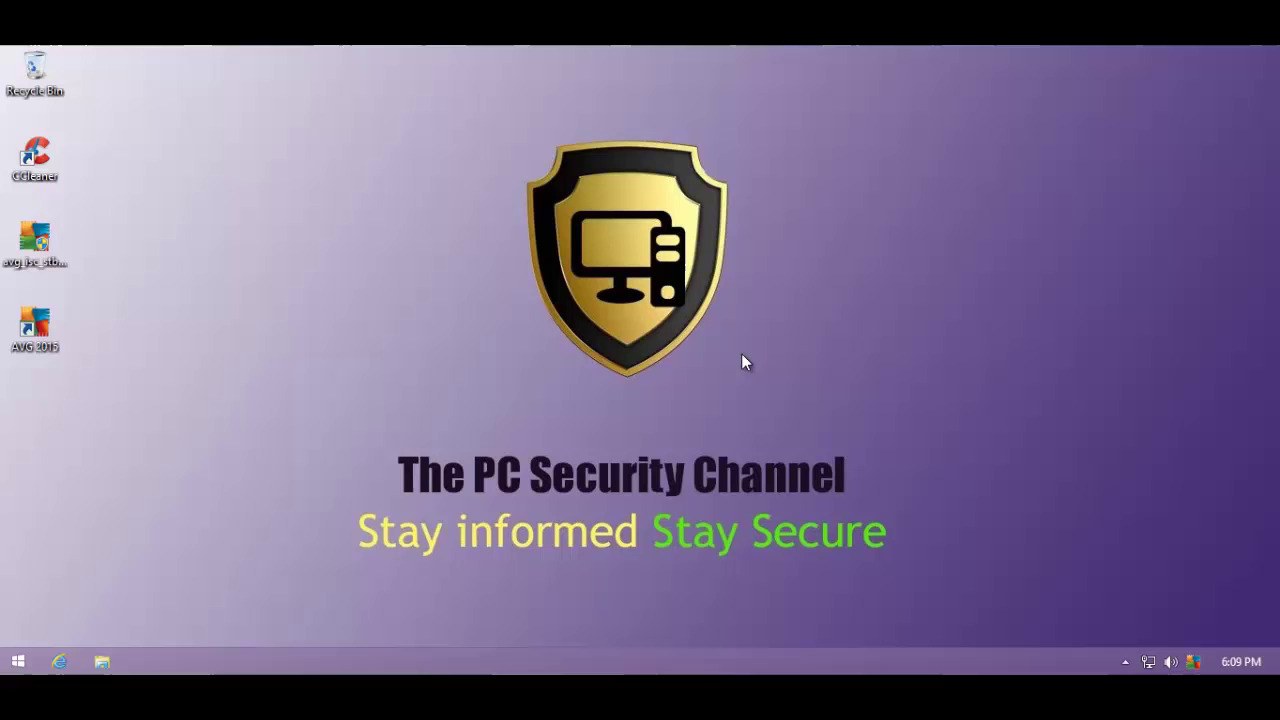
Select the AVG 2015 shortcut on the desktop
{"action": "left_click", "coordinate": [22, 318]}
Launch AVG 2015 and look over the Computer and Identity protection details
{"action": "double_click", "coordinate": [22, 318]}
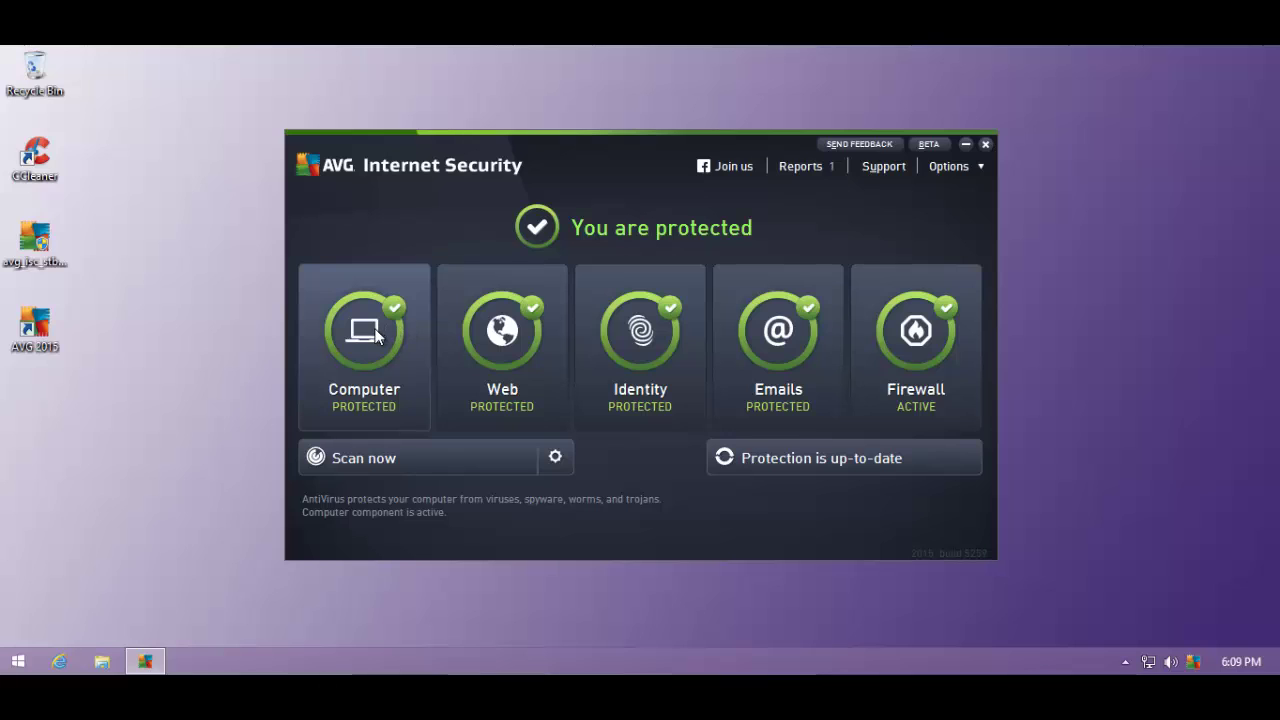
{"action": "left_click", "coordinate": [374, 385]}
{"action": "left_click", "coordinate": [316, 222]}
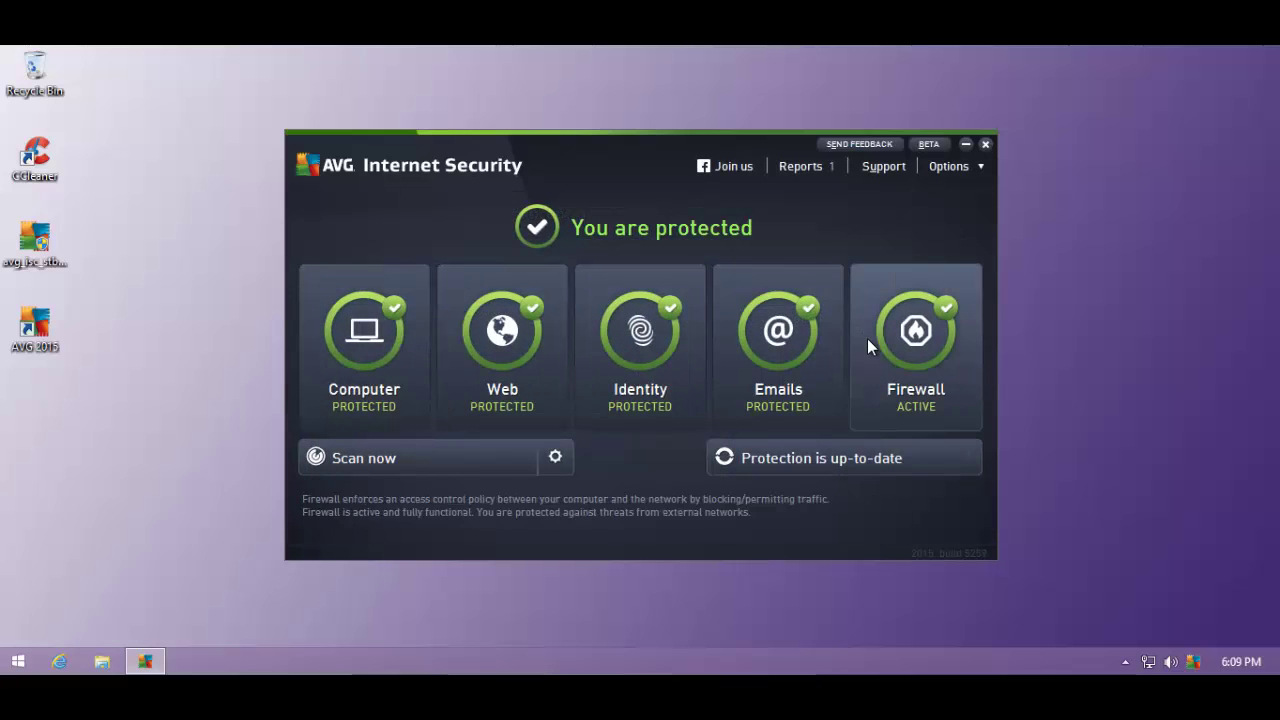
{"action": "left_click", "coordinate": [632, 351]}
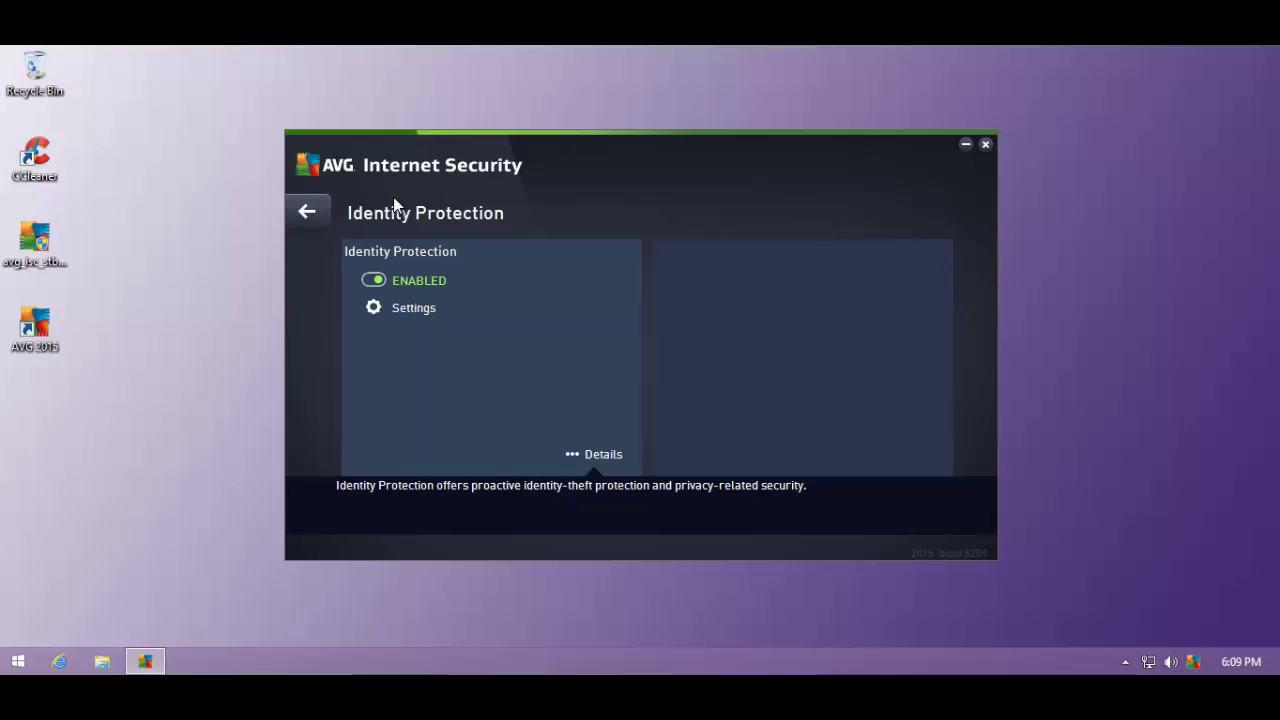
{"action": "left_click", "coordinate": [309, 213]}
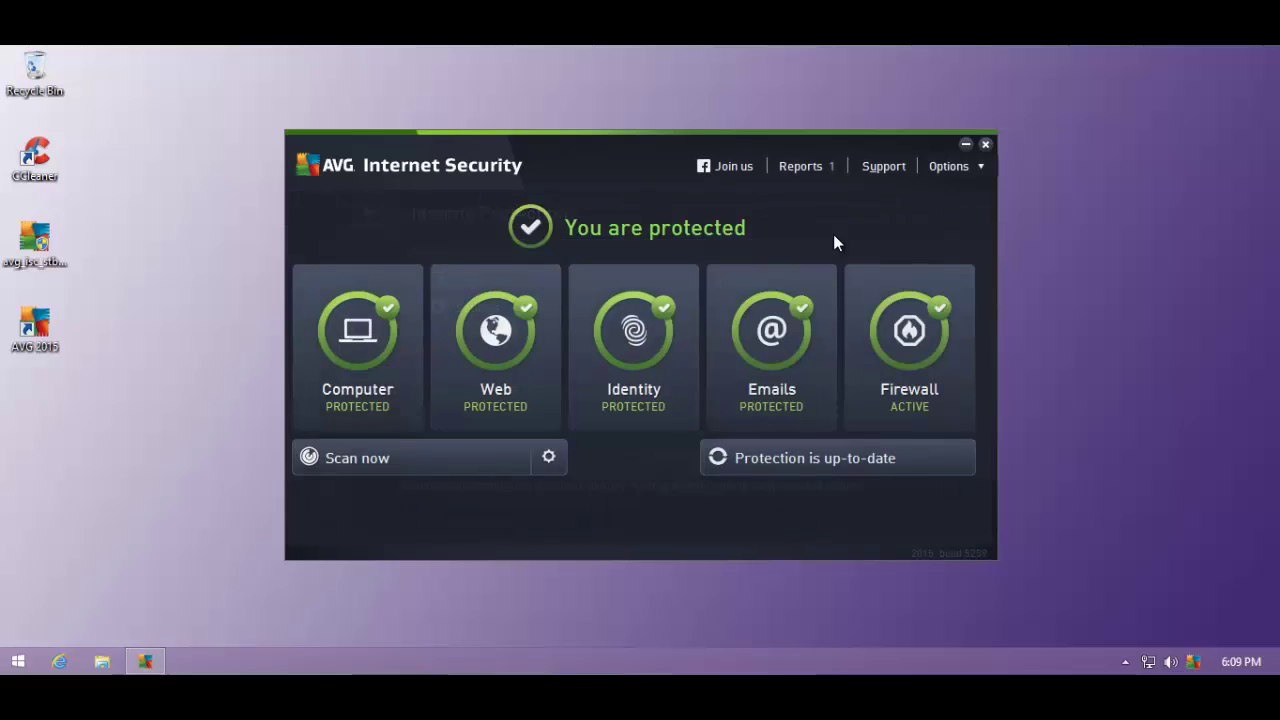
Open Advanced settings from the Options menu and close them without changes
{"action": "left_click", "coordinate": [938, 167]}
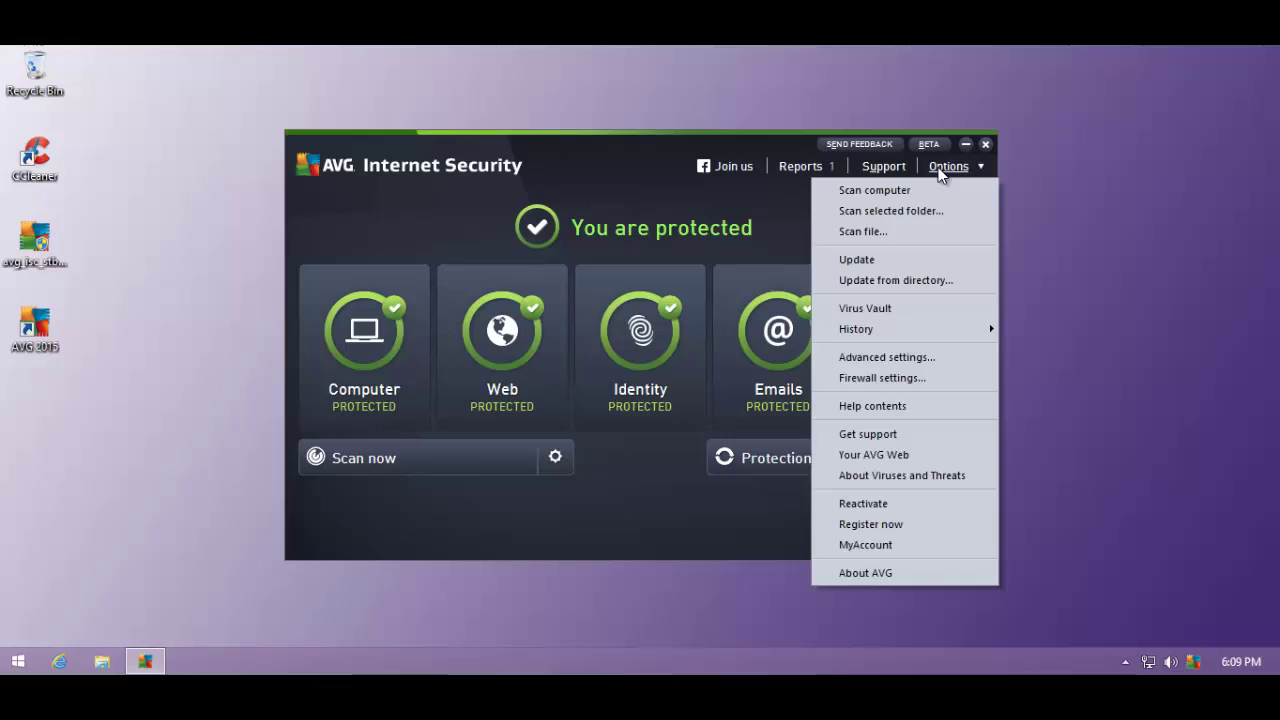
{"action": "left_click", "coordinate": [893, 357]}
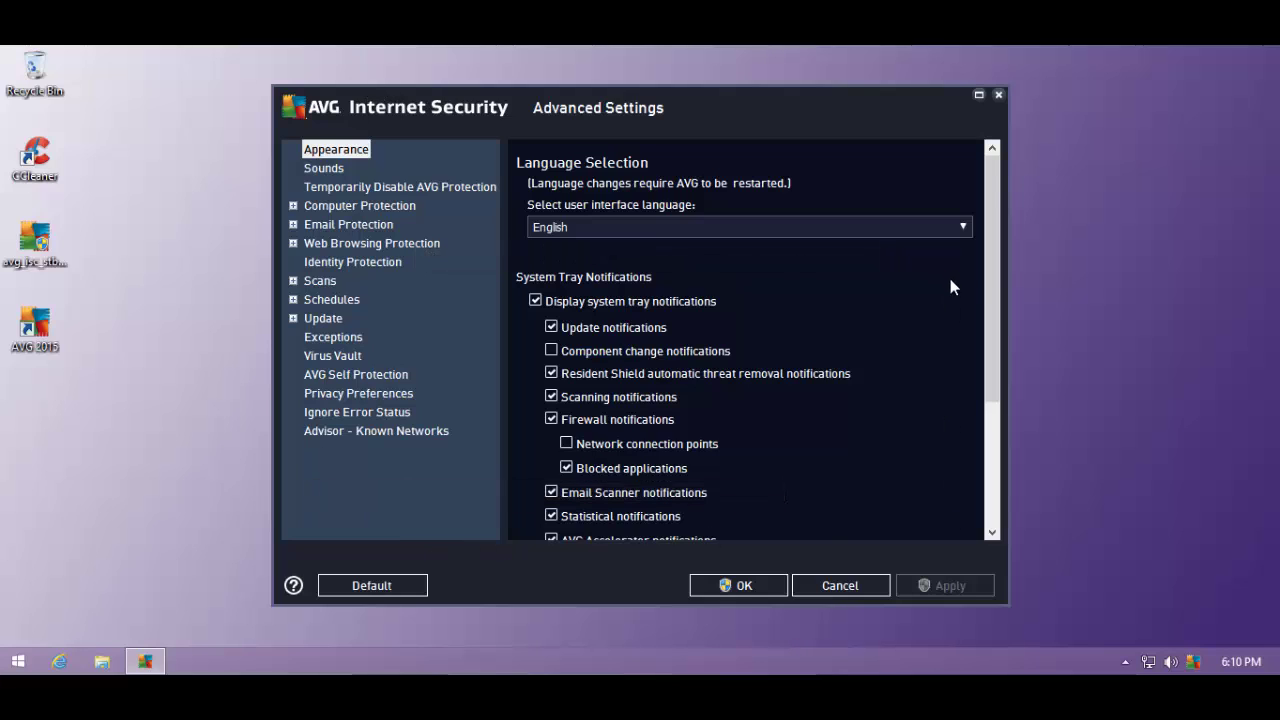
{"action": "left_click", "coordinate": [844, 585]}
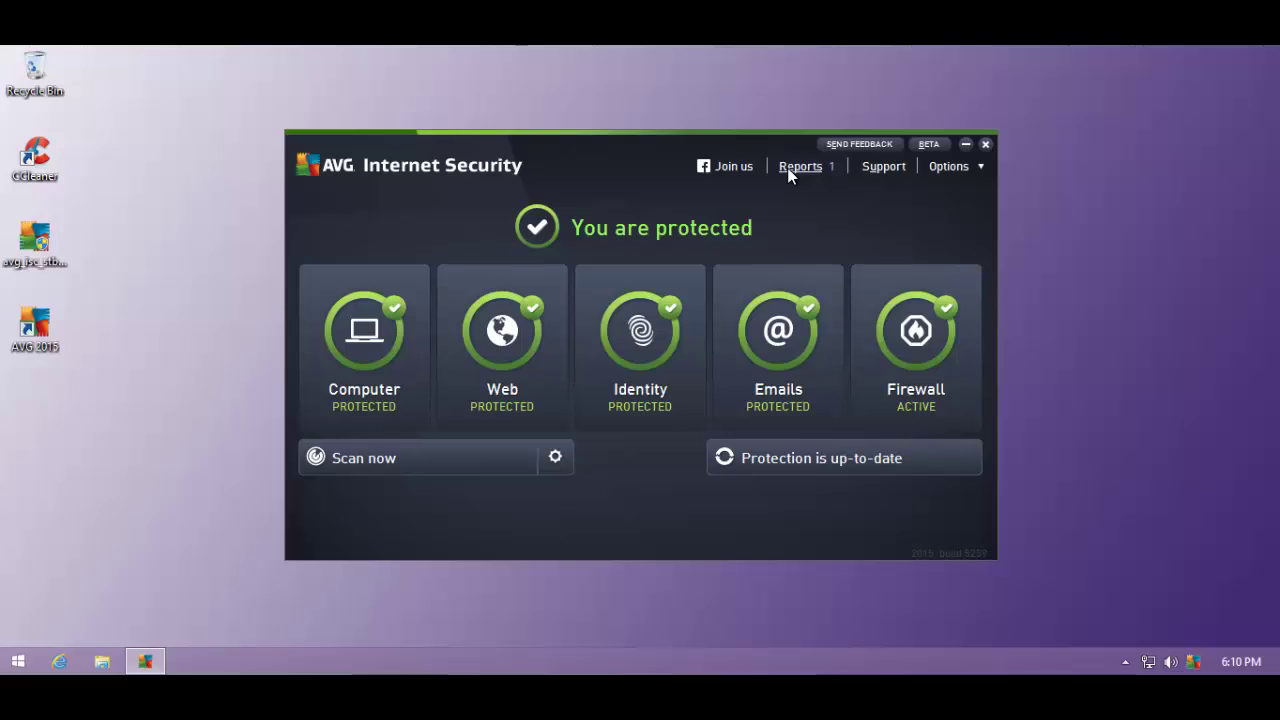
Start a protection update and follow its progress in Reports until it finishes
{"action": "left_click", "coordinate": [781, 449]}
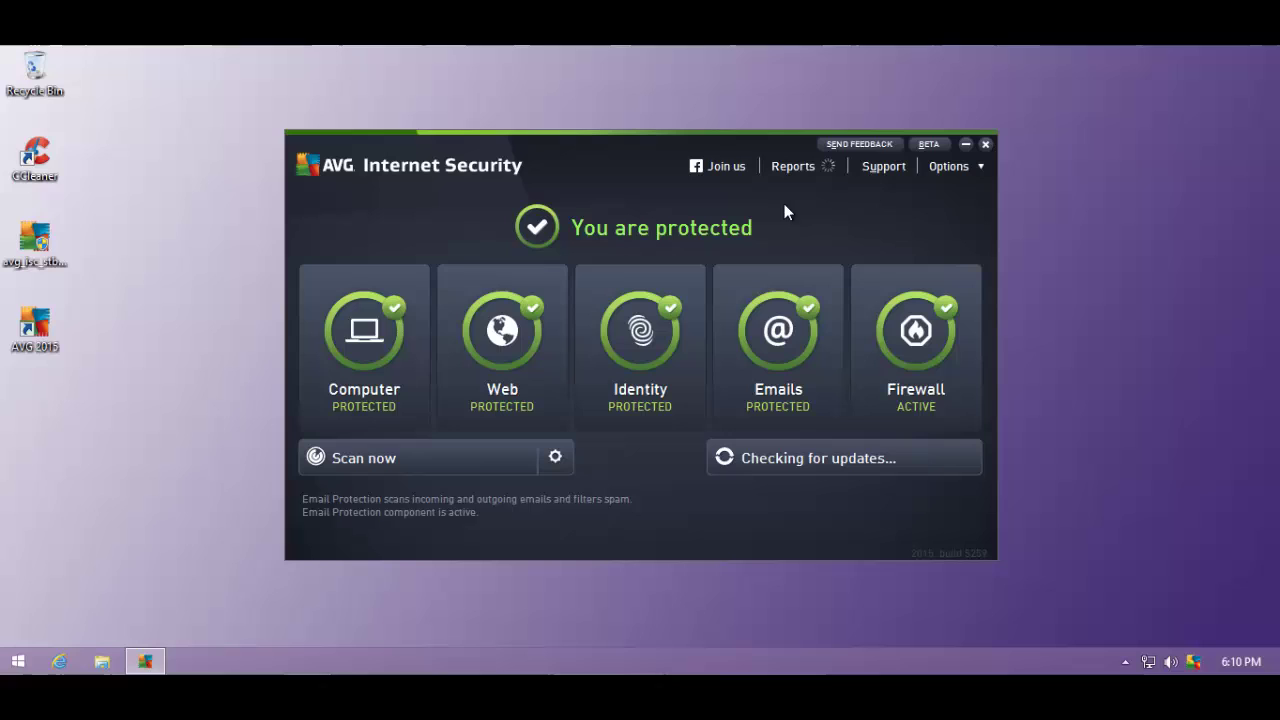
{"action": "left_click", "coordinate": [796, 166]}
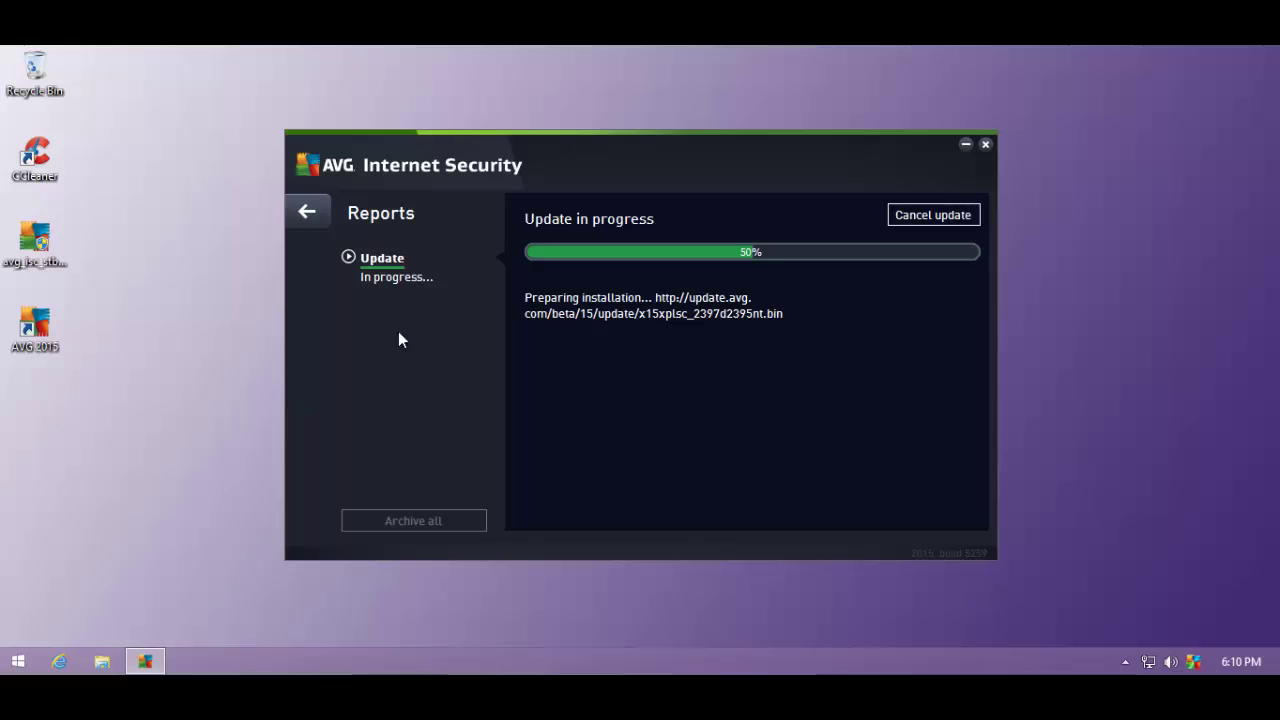
{"action": "left_click", "coordinate": [303, 219]}
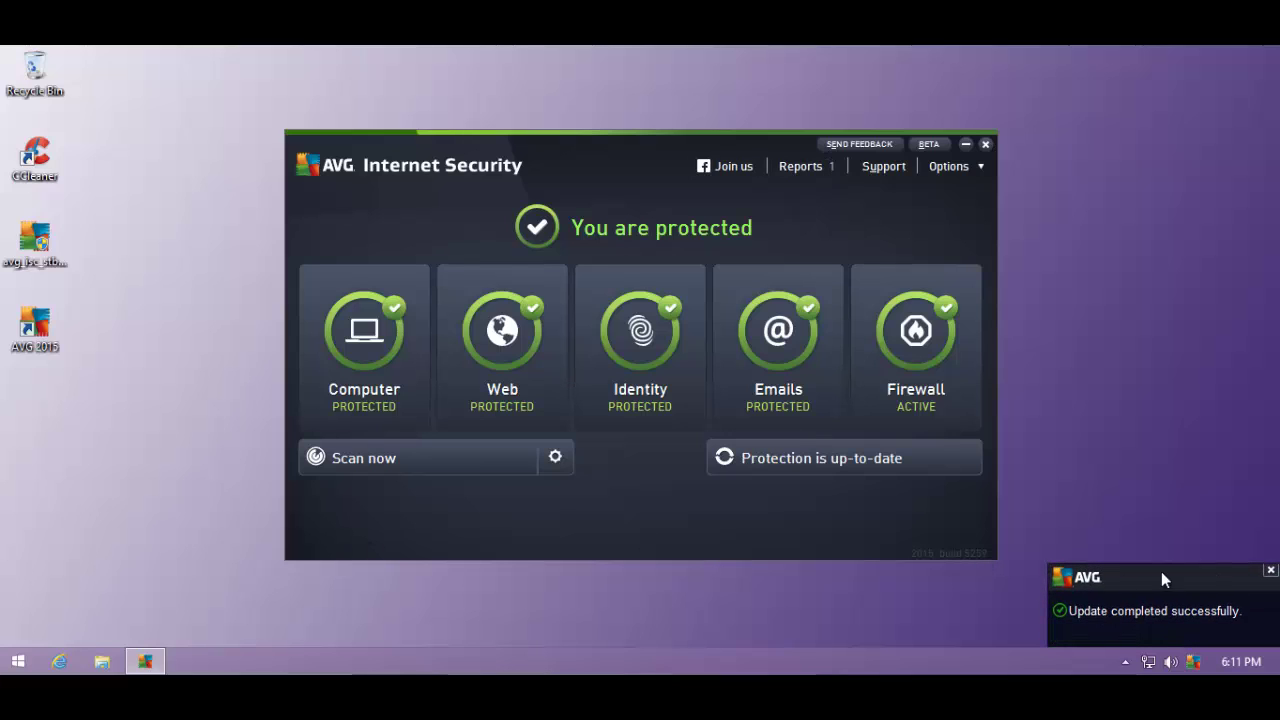
Set Identity Protection to 'Always prompt' and save it, approving the UAC prompt
{"action": "left_click", "coordinate": [1270, 570]}
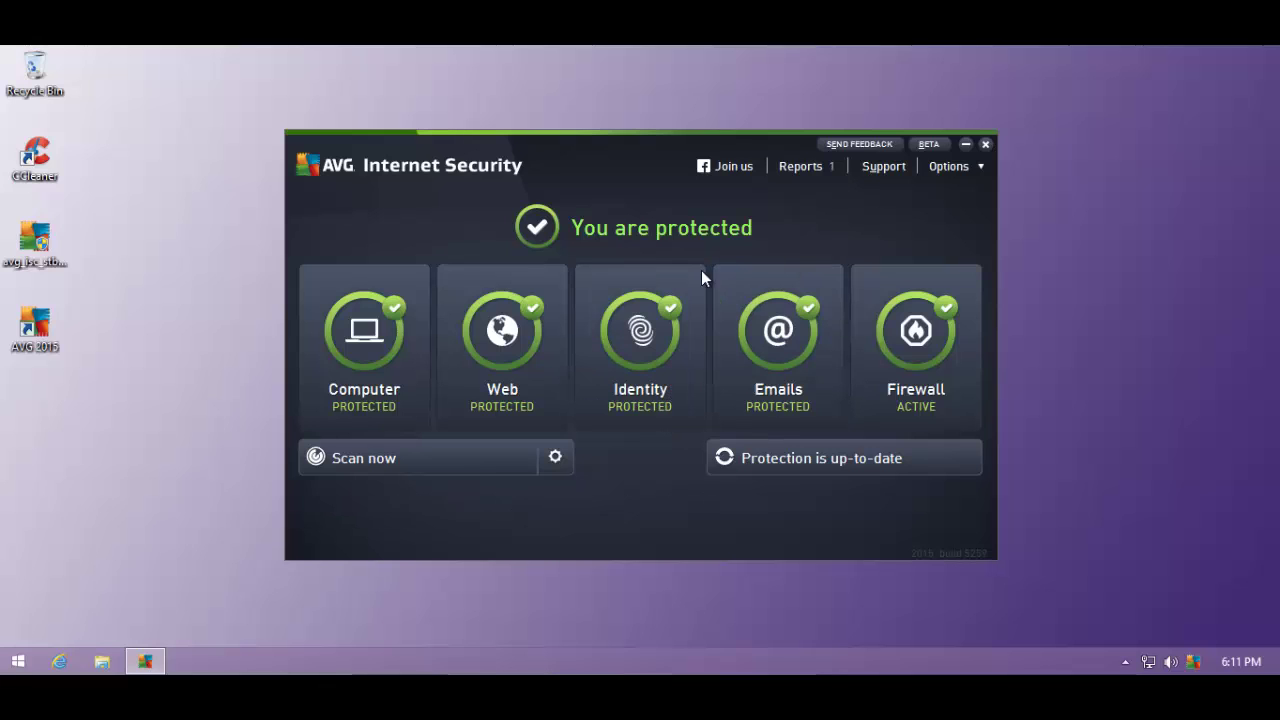
{"action": "left_click", "coordinate": [640, 325]}
{"action": "left_click", "coordinate": [411, 308]}
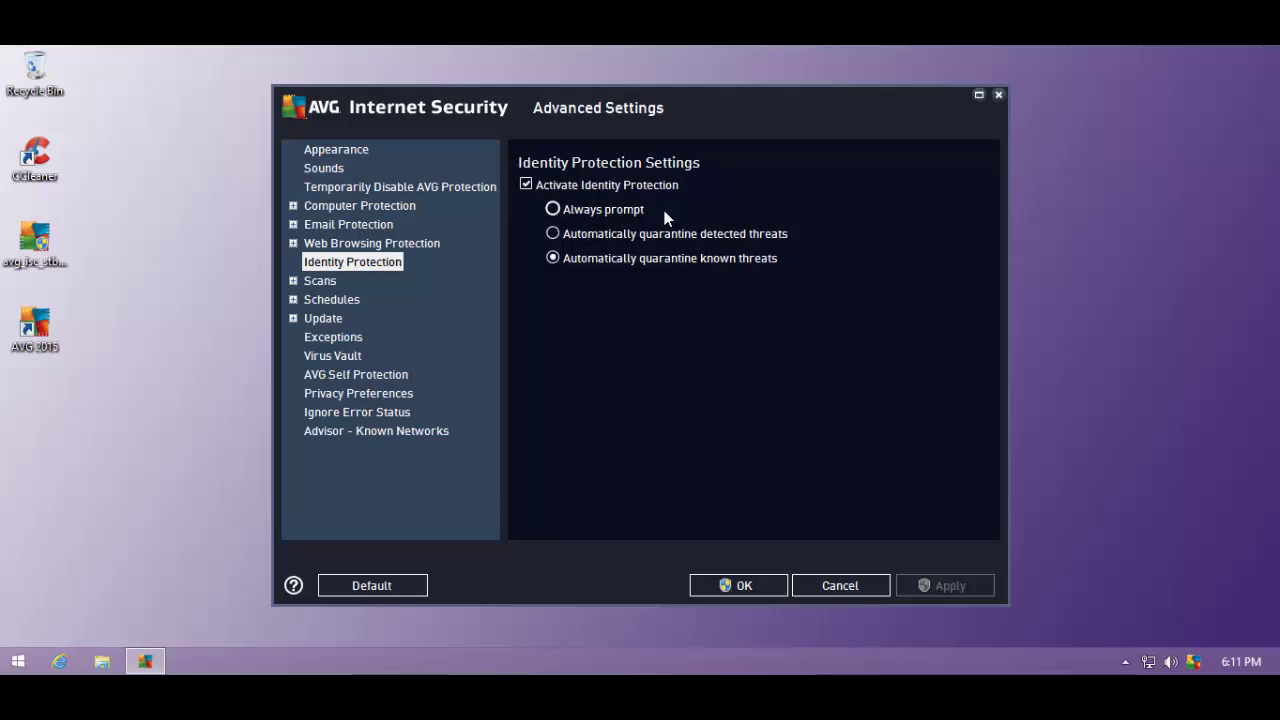
{"action": "left_click", "coordinate": [621, 212]}
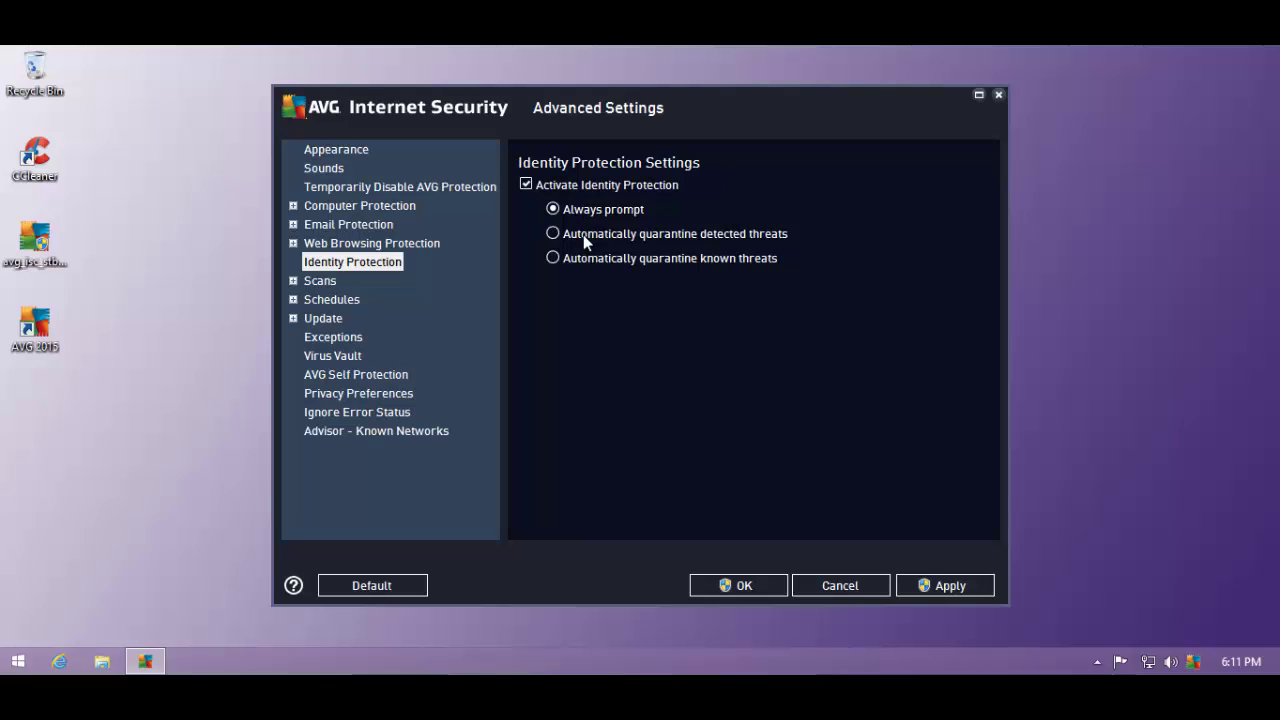
{"action": "left_click", "coordinate": [935, 578]}
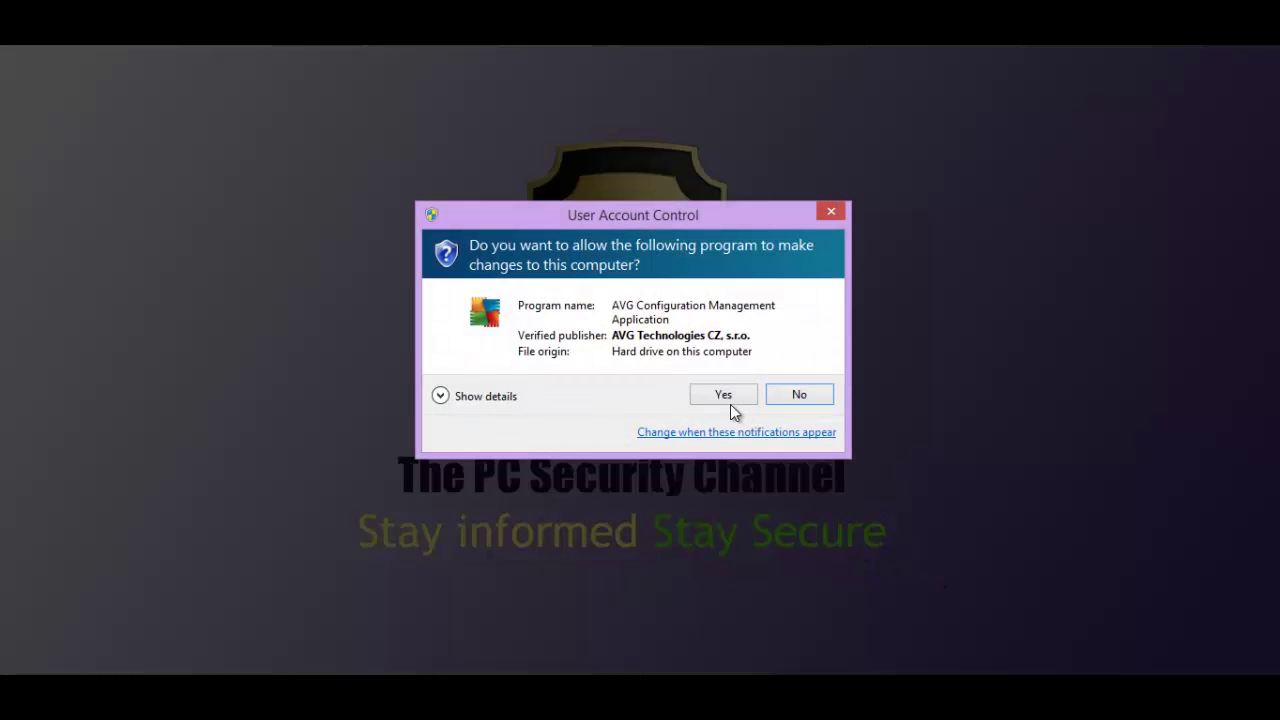
{"action": "left_click", "coordinate": [727, 399]}
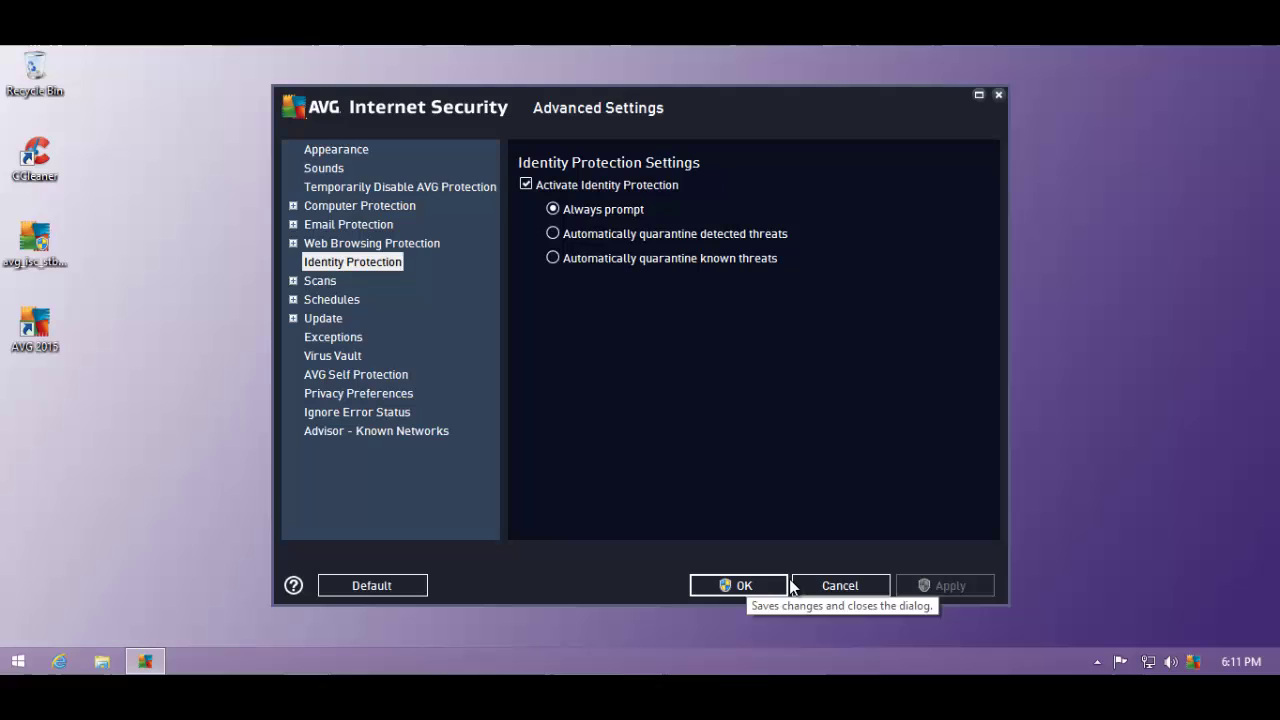
{"action": "left_click", "coordinate": [760, 585]}
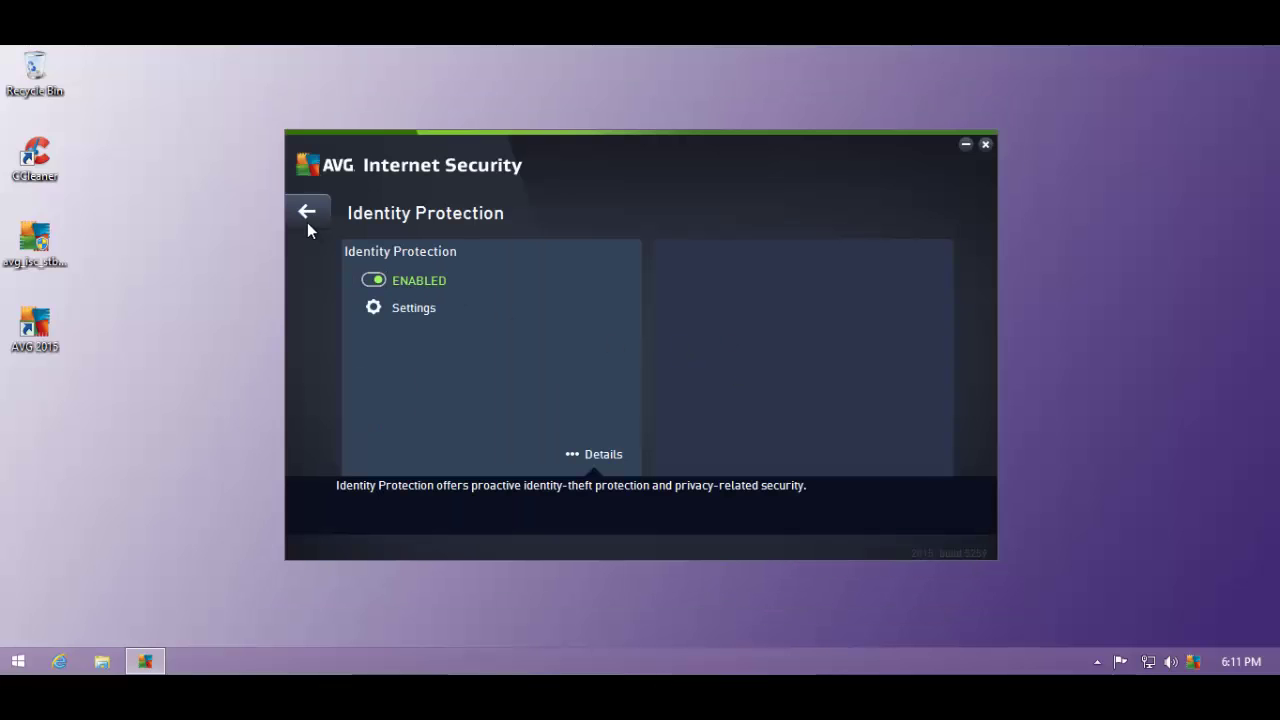
Turn off AntiVirus under Computer protection, approving the UAC prompt, and return to the dashboard
{"action": "left_click", "coordinate": [307, 222]}
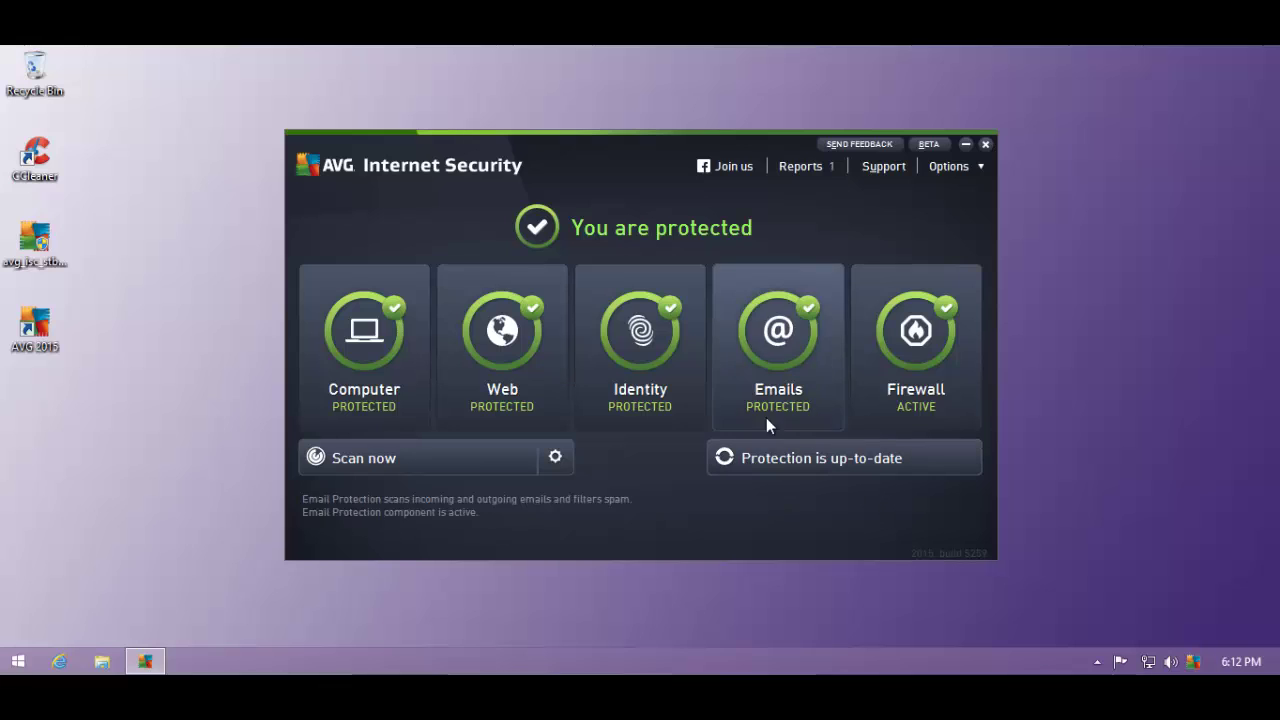
{"action": "left_click", "coordinate": [351, 371]}
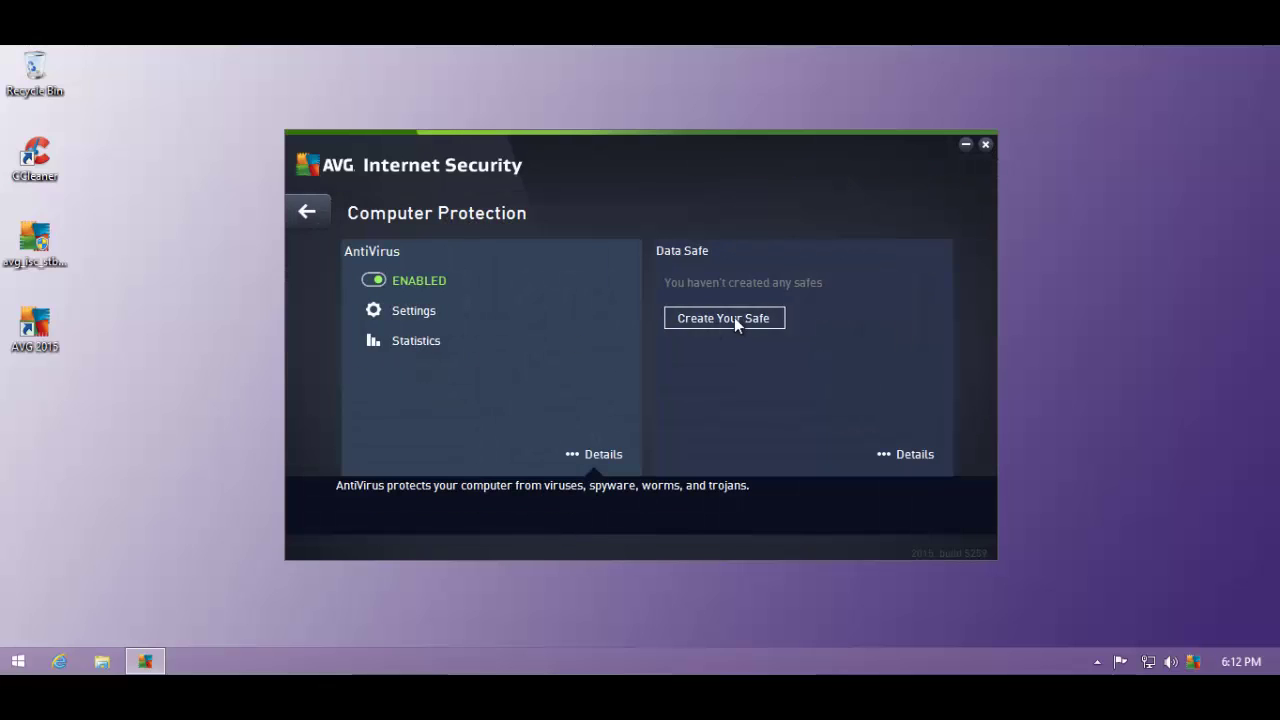
{"action": "left_click", "coordinate": [370, 281]}
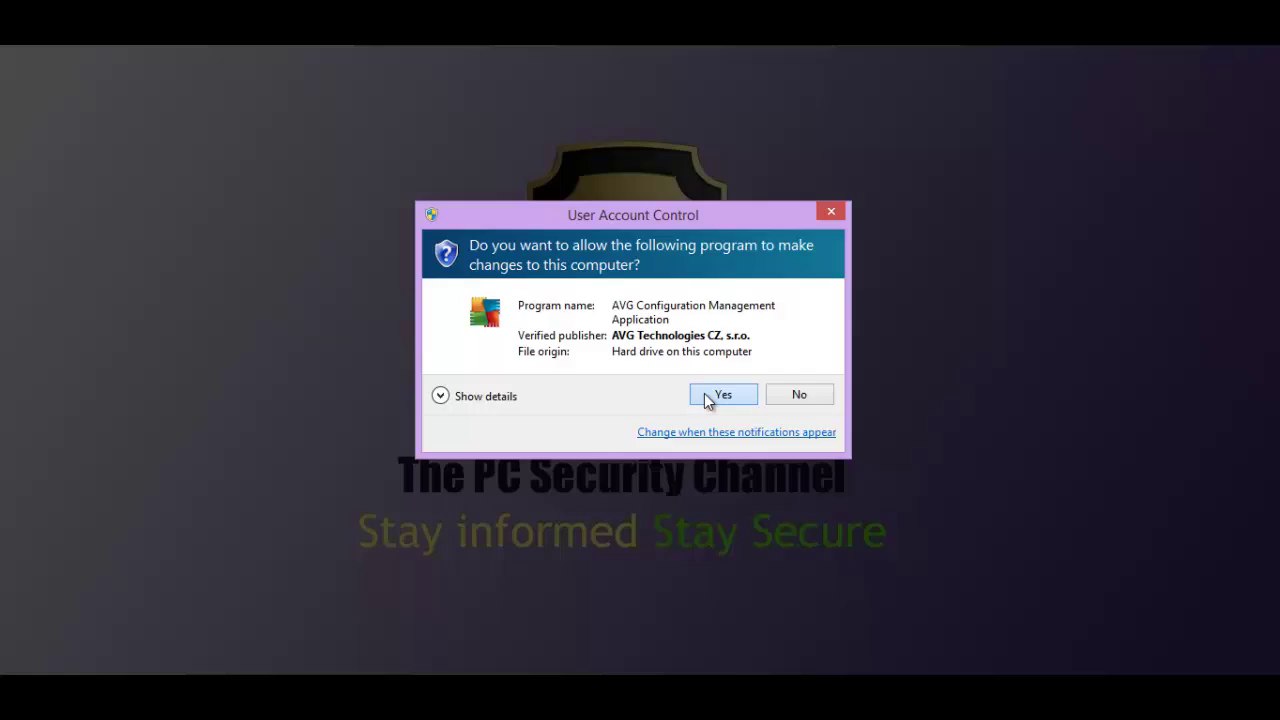
{"action": "left_click", "coordinate": [707, 397]}
{"action": "left_click", "coordinate": [306, 212]}
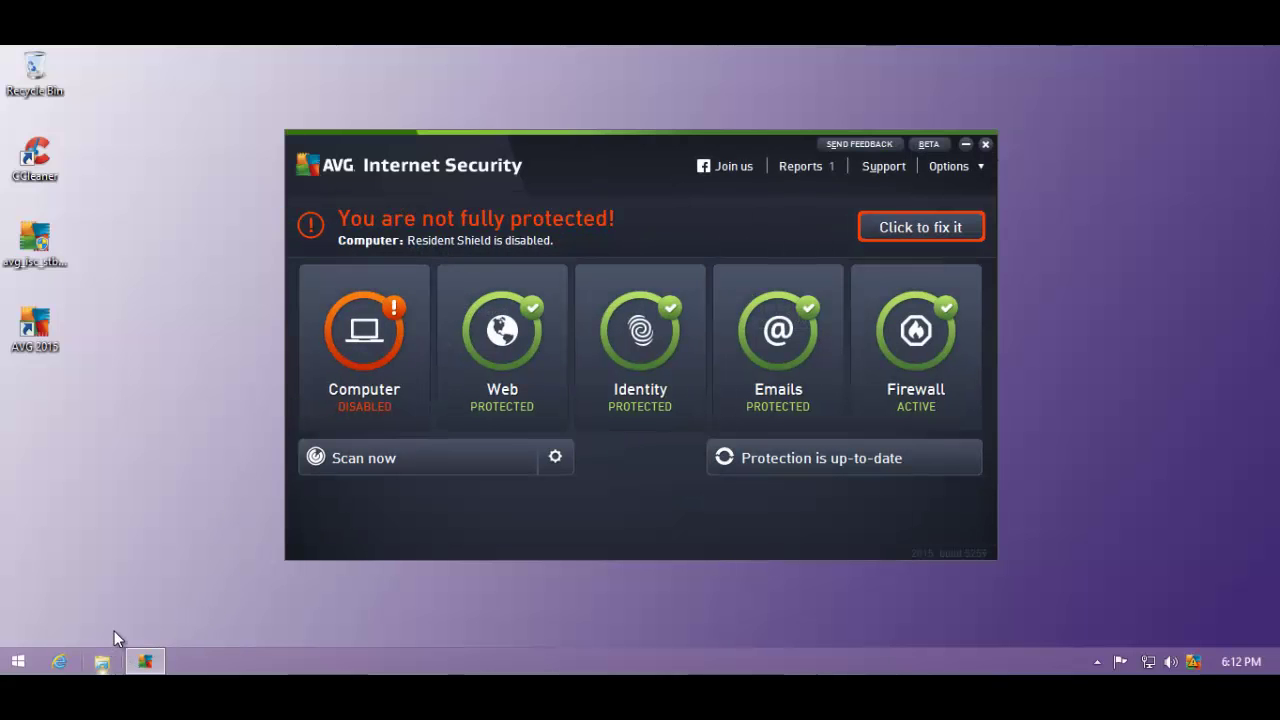
Copy the AVG IDP TEST folder from the Tools (E:) drive to the desktop and open it
{"action": "left_click", "coordinate": [101, 661]}
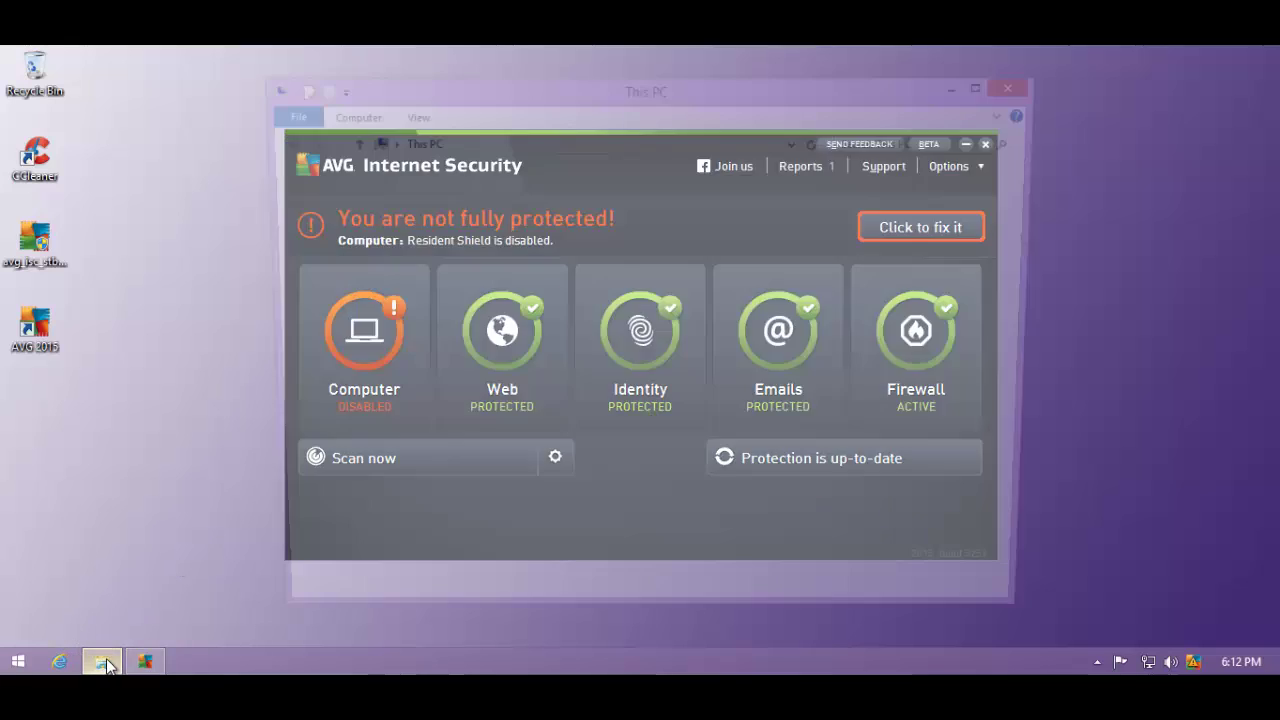
{"action": "double_click", "coordinate": [499, 473]}
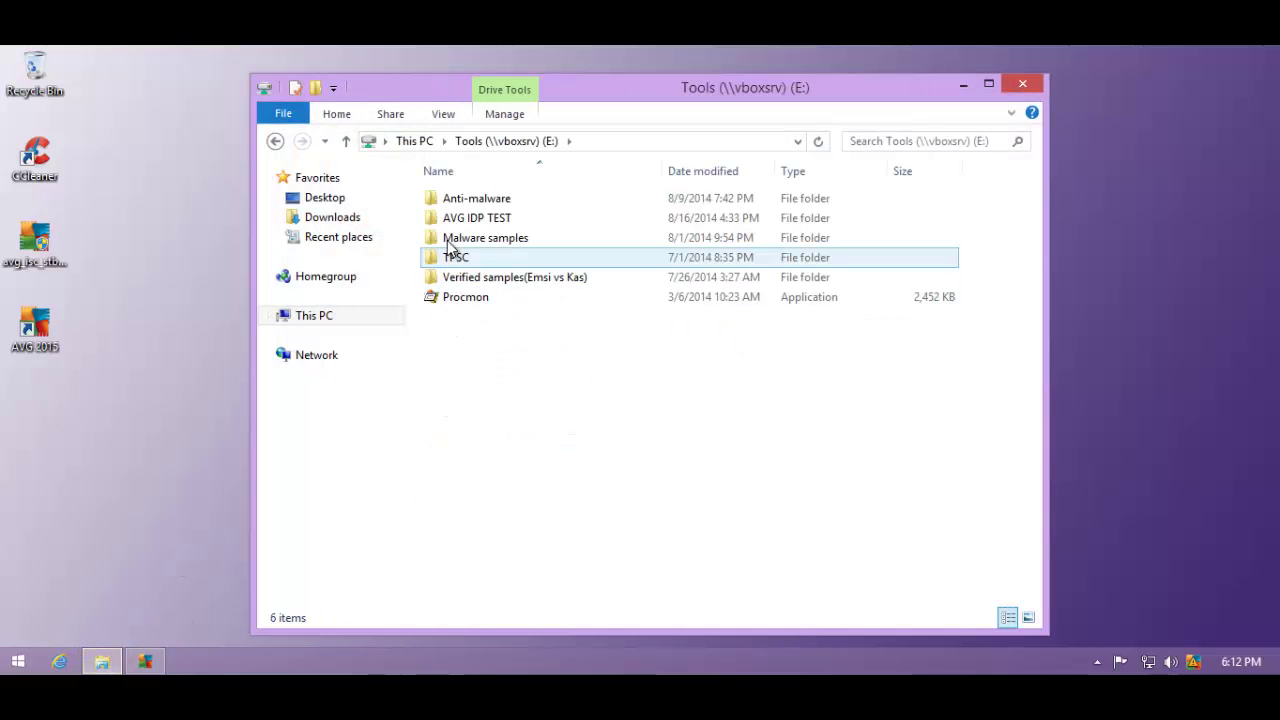
{"action": "left_click_drag", "start_coordinate": [449, 228], "coordinate": [60, 463]}
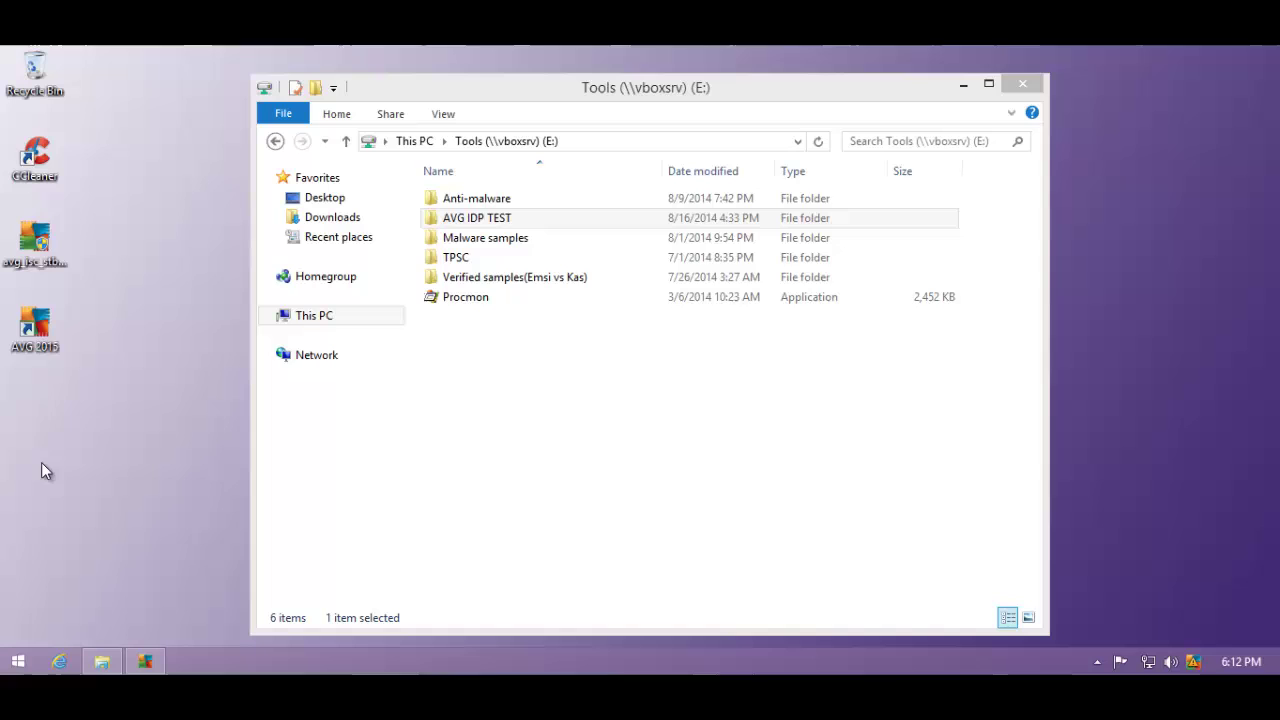
{"action": "left_click", "coordinate": [1022, 83]}
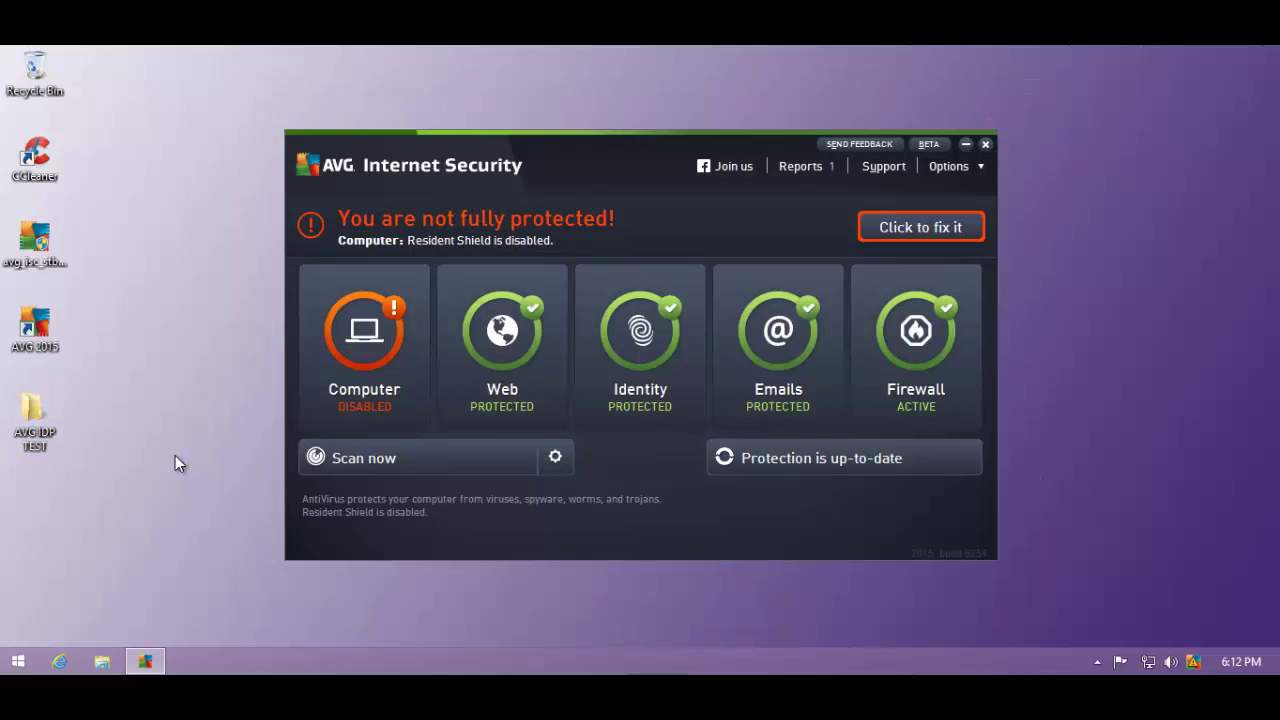
{"action": "double_click", "coordinate": [40, 415]}
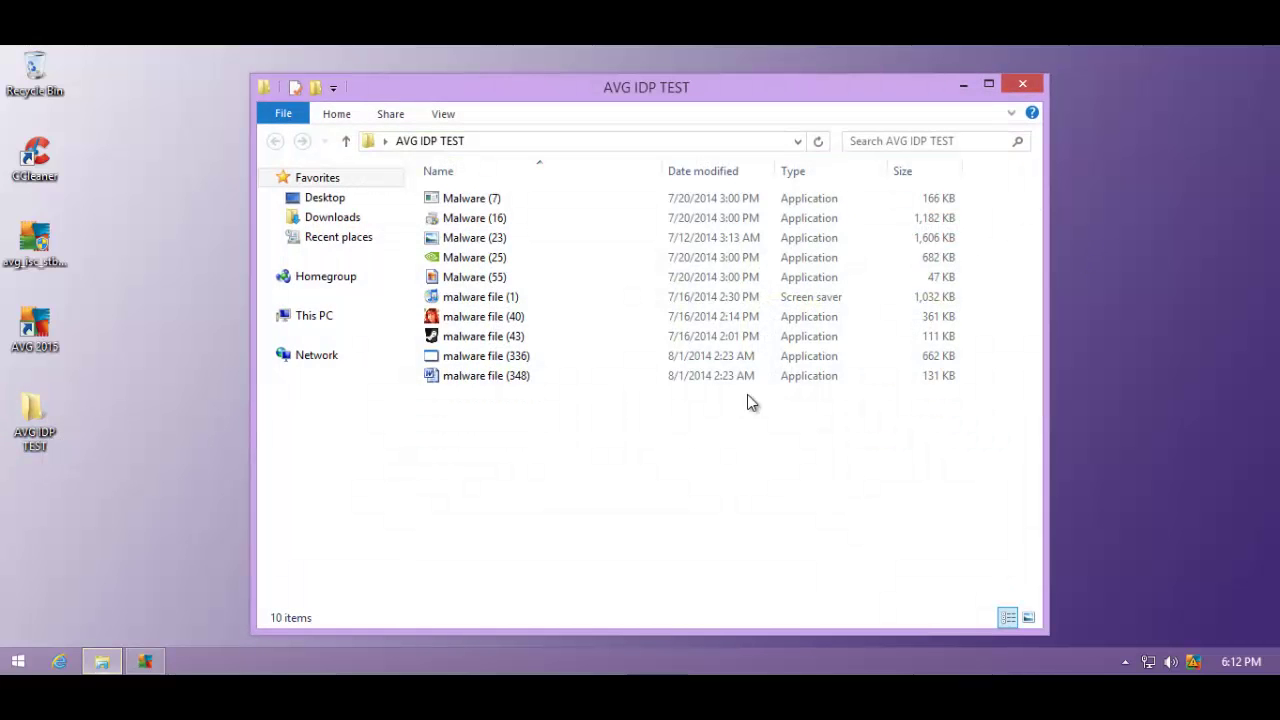
Bring up the AVG main window and close it again
{"action": "left_click", "coordinate": [147, 662]}
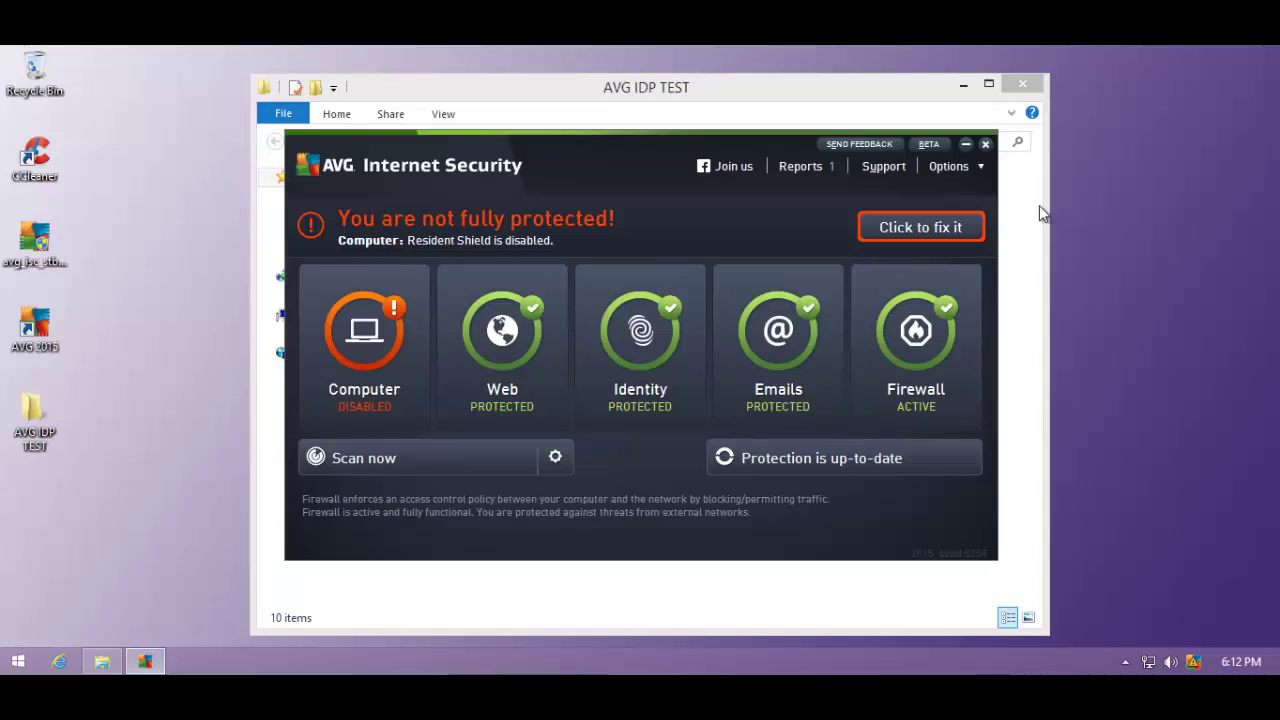
{"action": "left_click", "coordinate": [986, 144]}
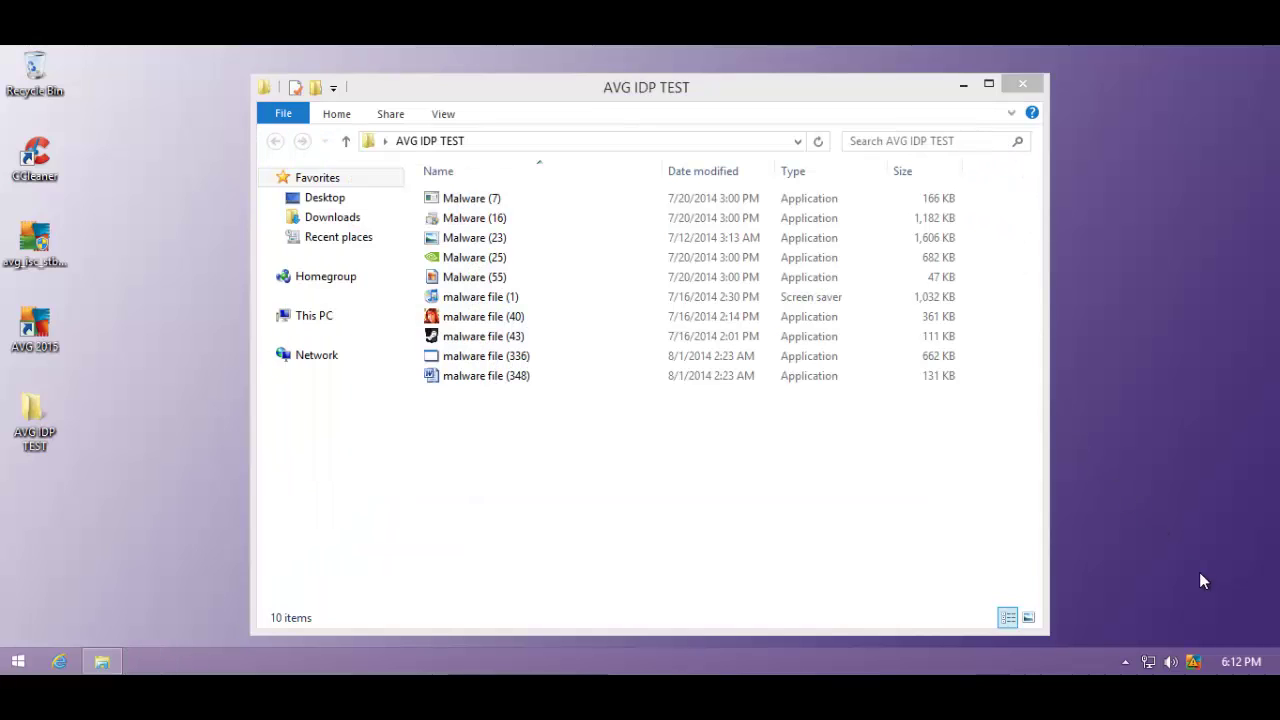
{"action": "double_click", "coordinate": [1193, 661]}
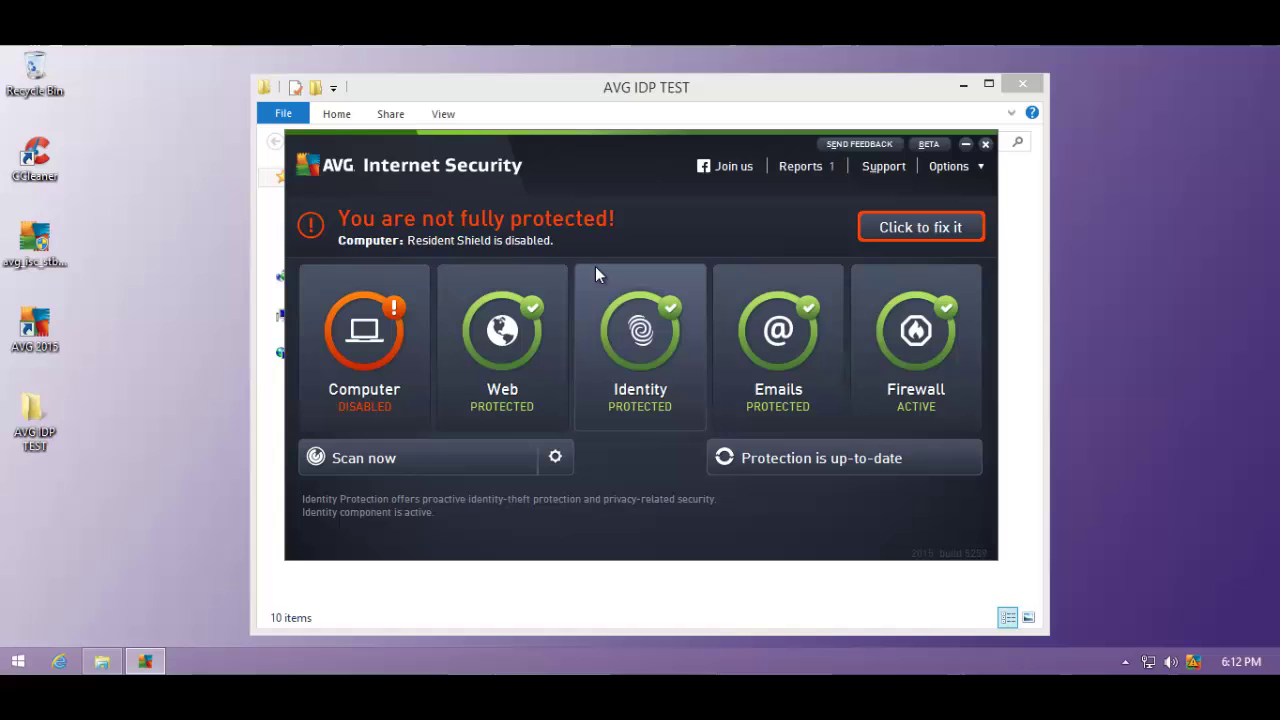
{"action": "left_click", "coordinate": [985, 144]}
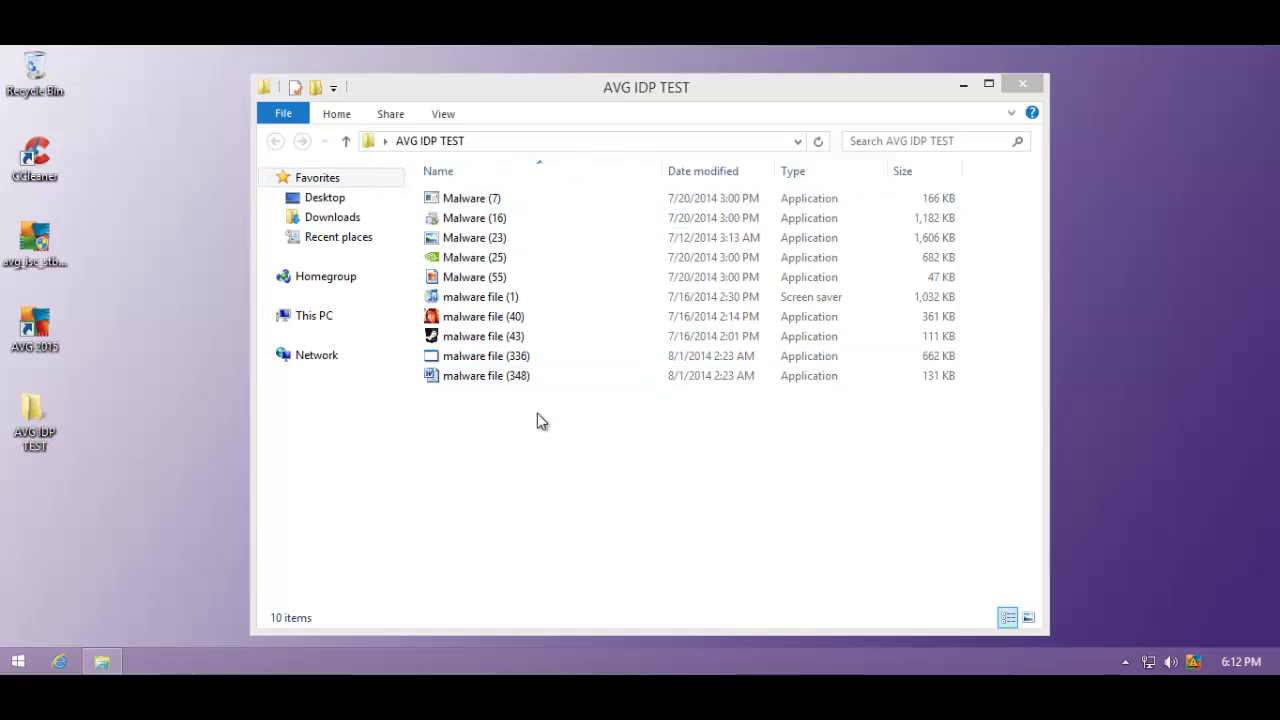
Run malware file (348), then select malware file (336) and run it
{"action": "double_click", "coordinate": [452, 380]}
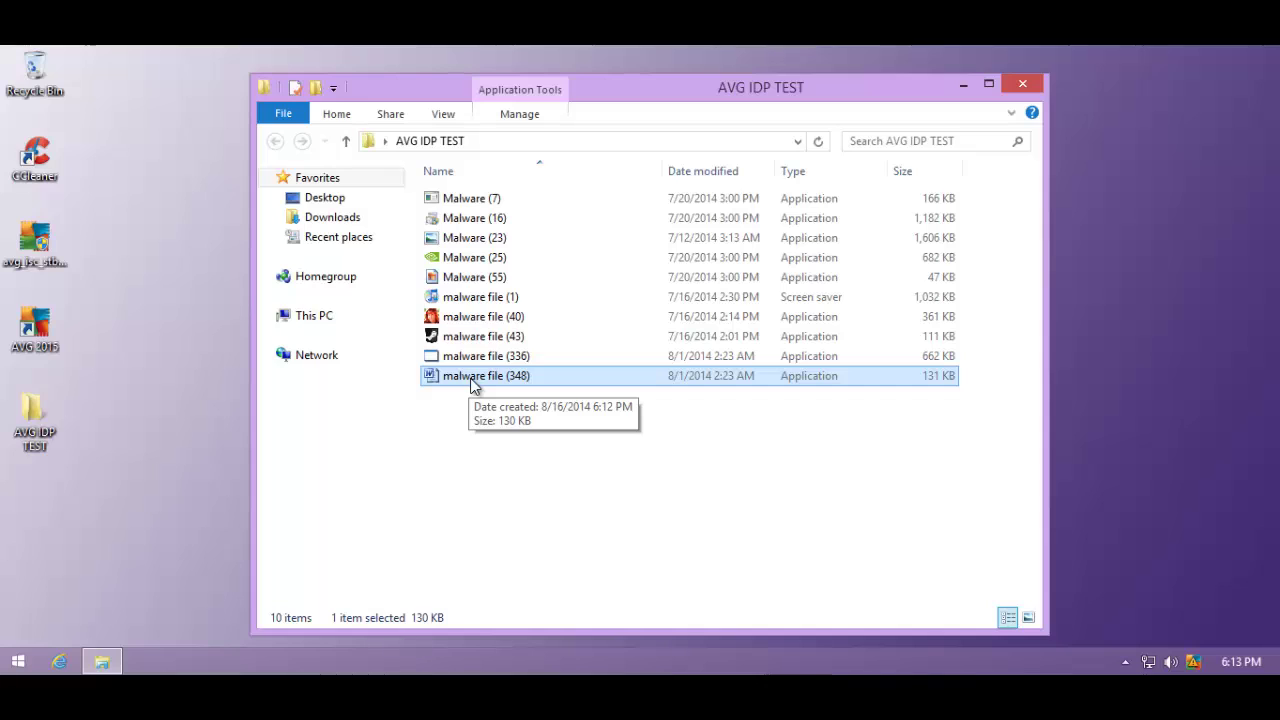
{"action": "left_click", "coordinate": [503, 453]}
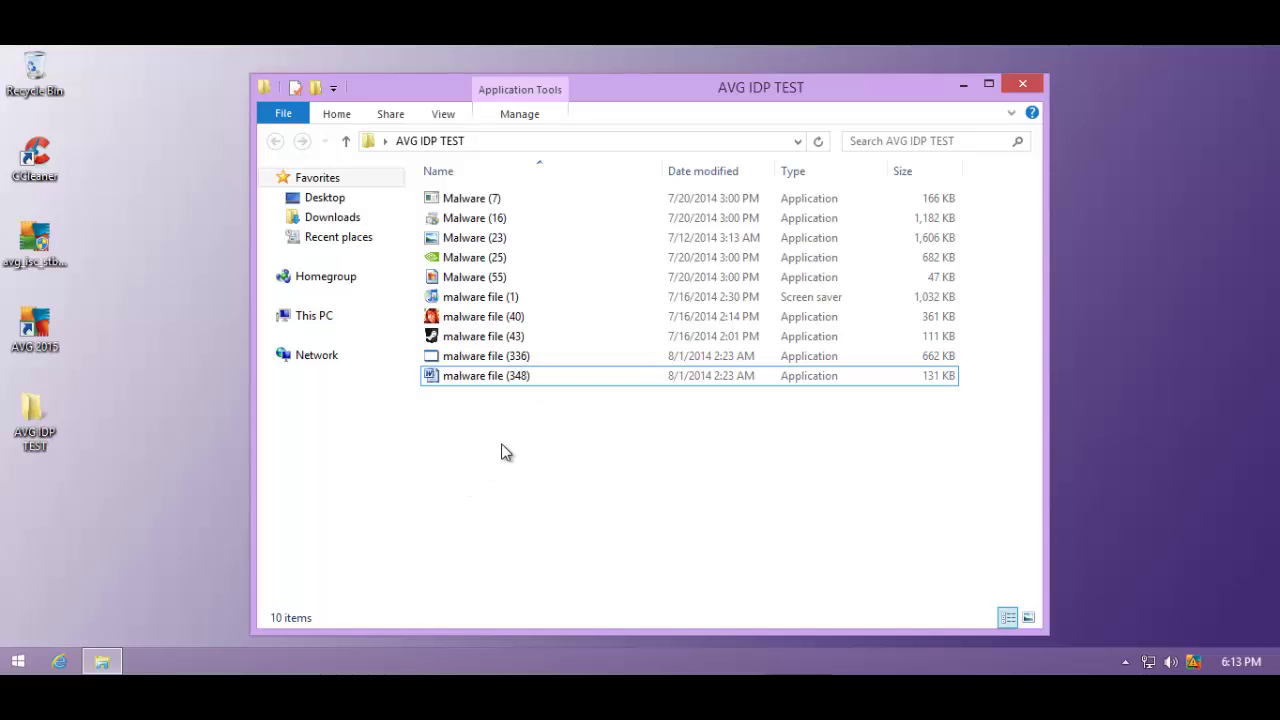
{"action": "left_click", "coordinate": [490, 358]}
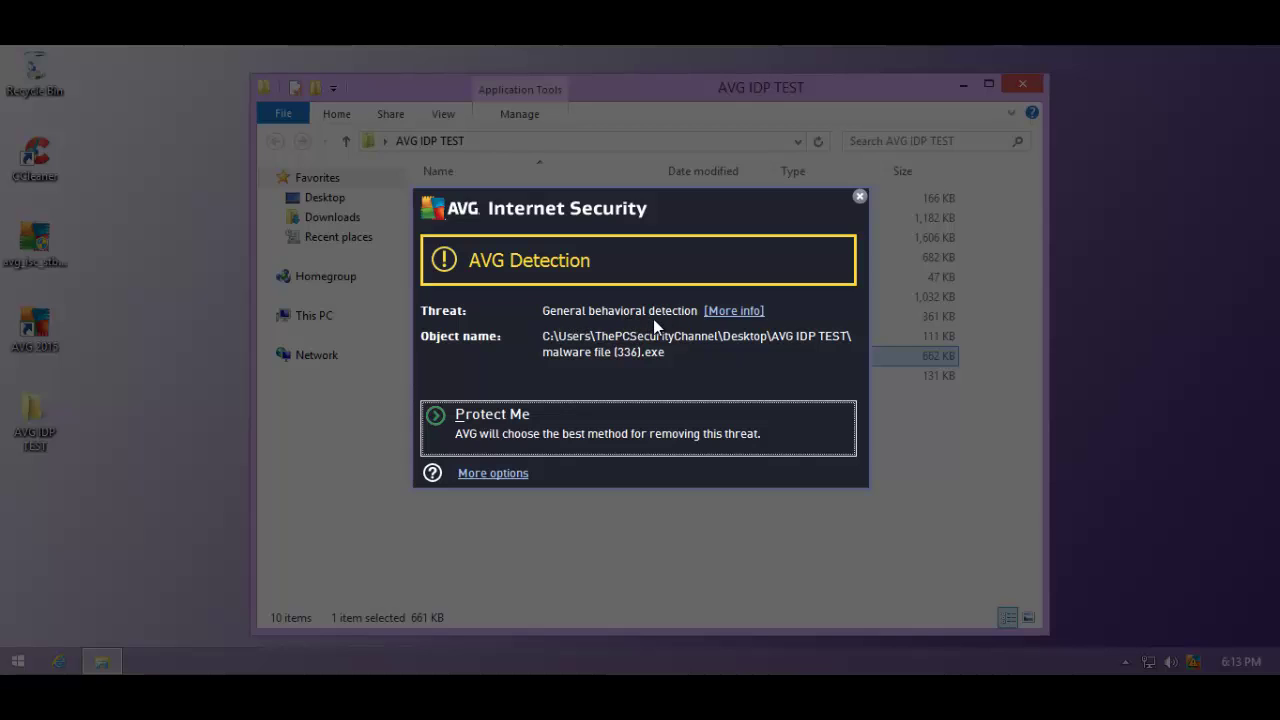
Let AVG remove the detected threat, moving the alert aside to watch the files disappear
{"action": "left_click", "coordinate": [518, 420]}
{"action": "left_click_drag", "start_coordinate": [580, 219], "coordinate": [886, 258]}
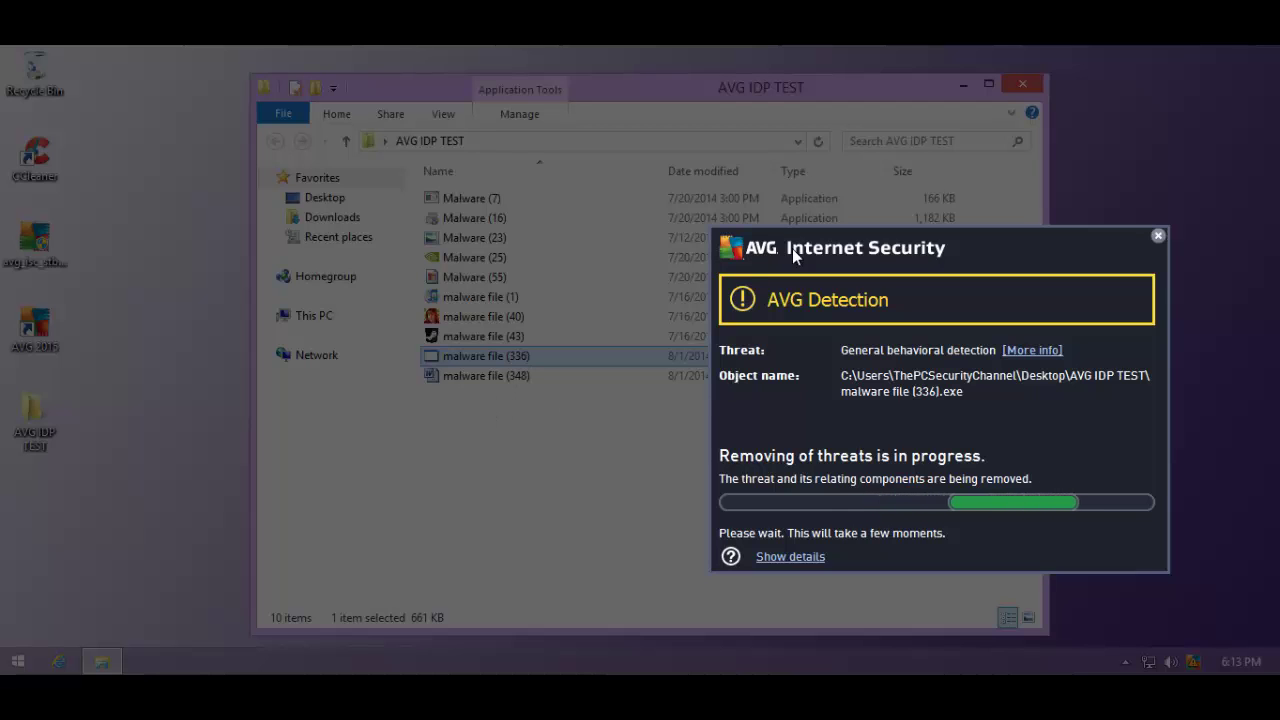
{"action": "left_click_drag", "start_coordinate": [806, 240], "coordinate": [476, 165]}
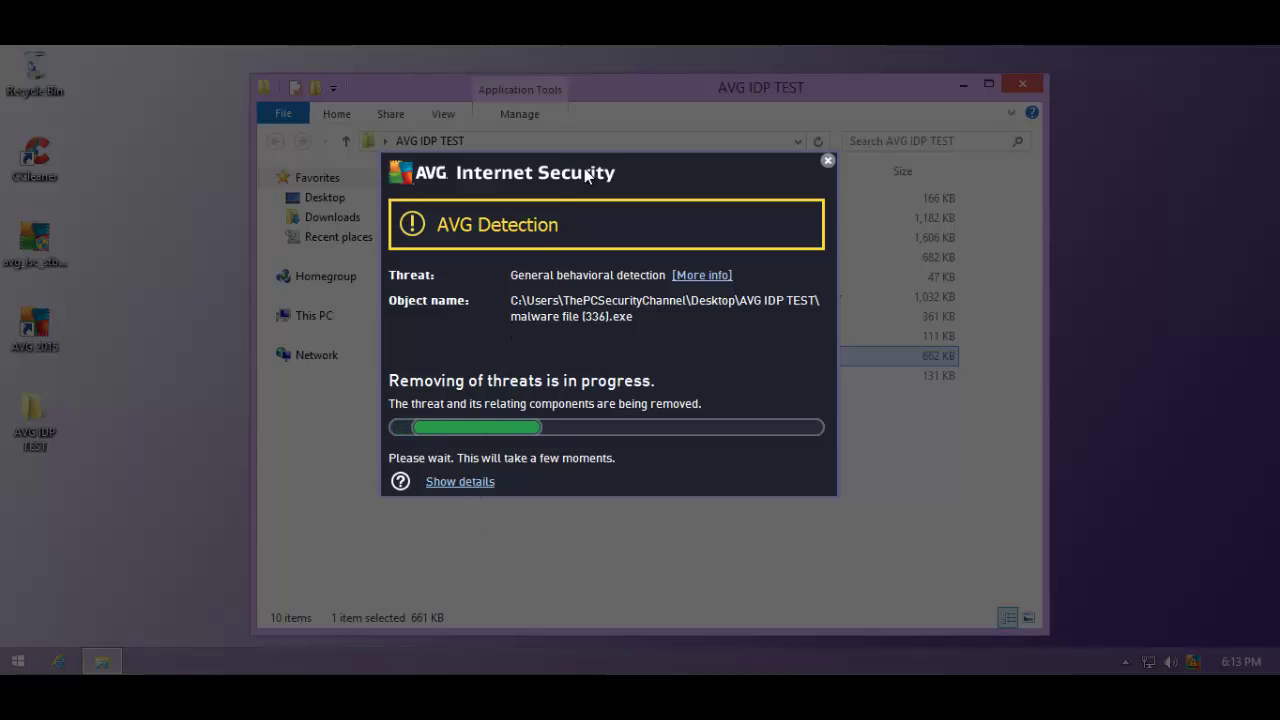
{"action": "left_click_drag", "start_coordinate": [583, 174], "coordinate": [940, 127]}
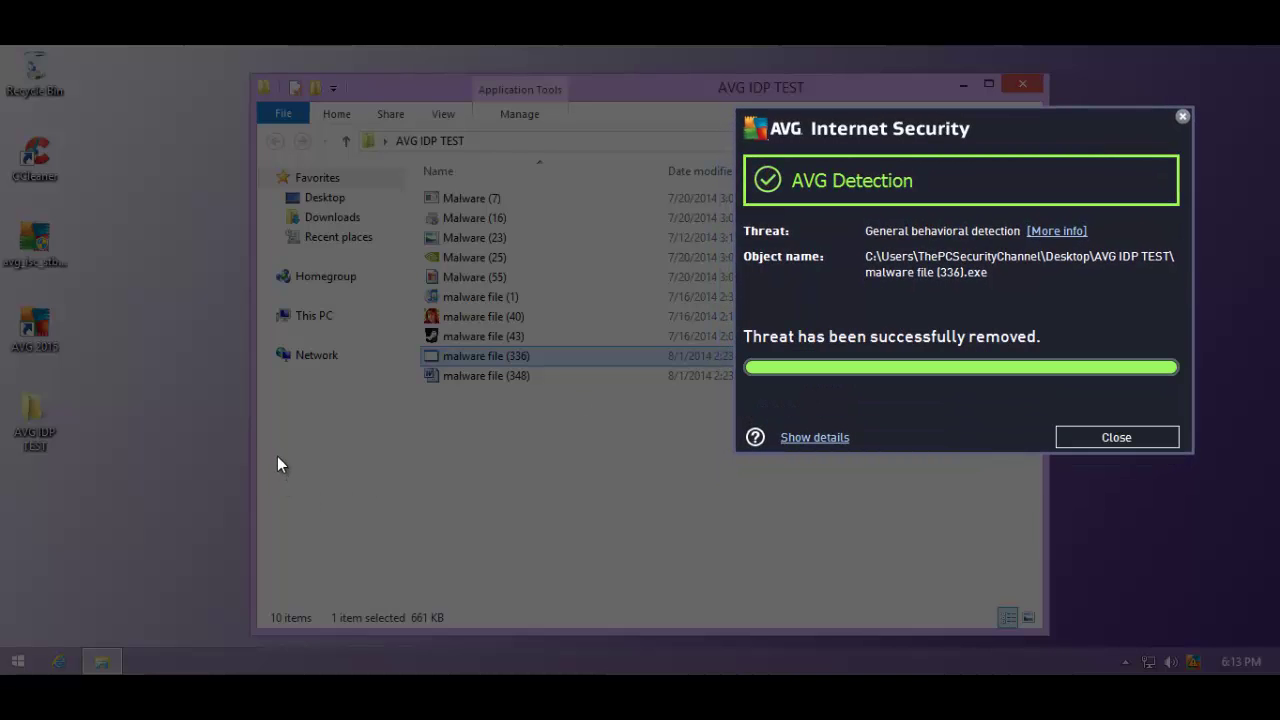
{"action": "left_click", "coordinate": [1110, 443]}
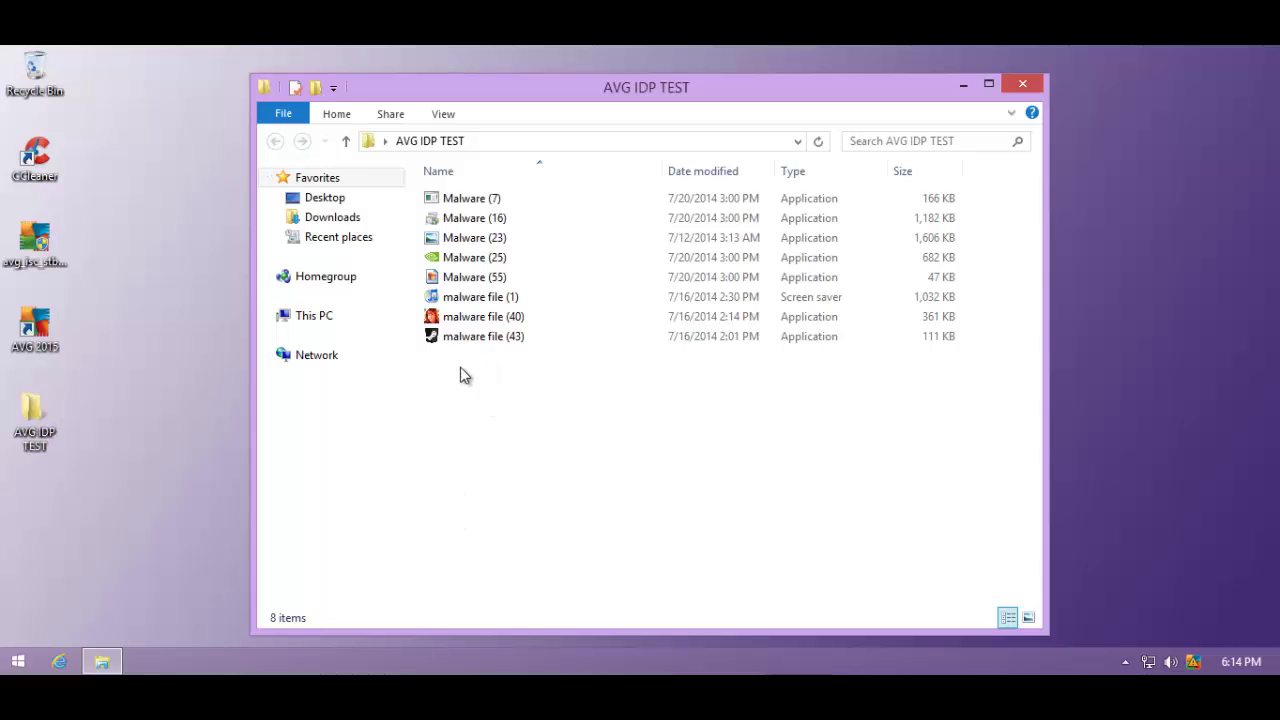
{"action": "right_click", "coordinate": [256, 656]}
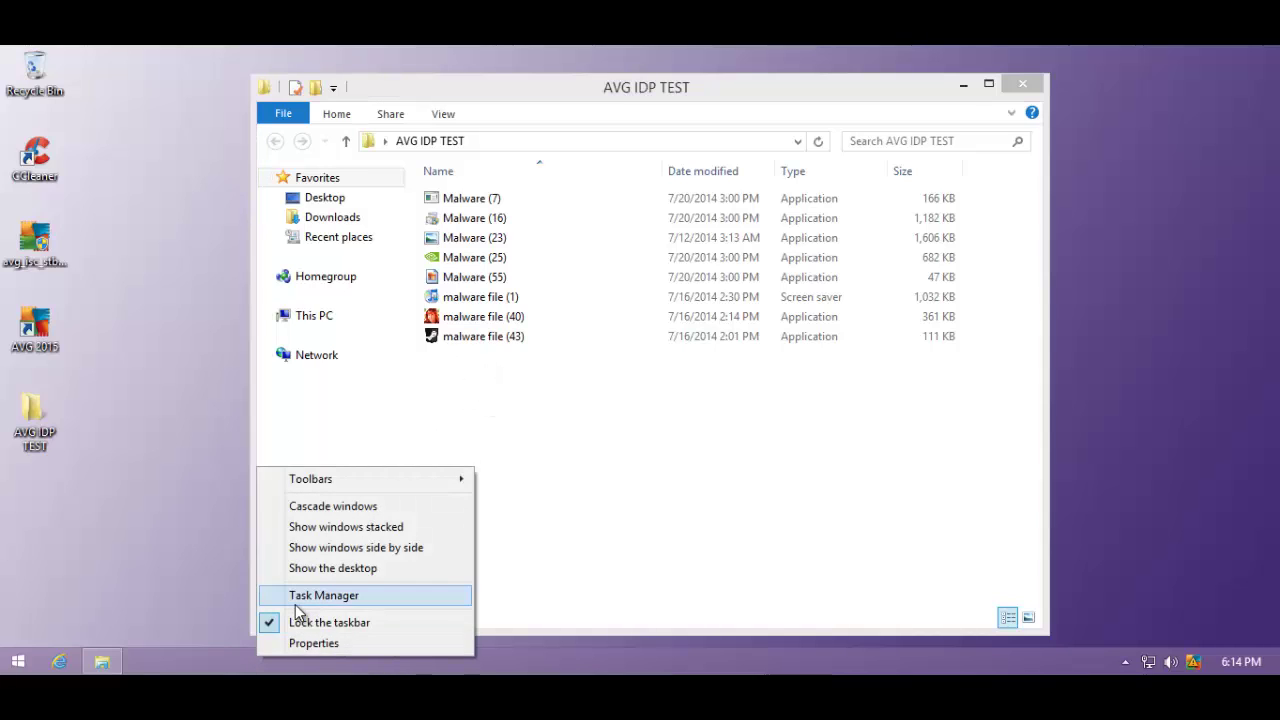
{"action": "left_click", "coordinate": [297, 596]}
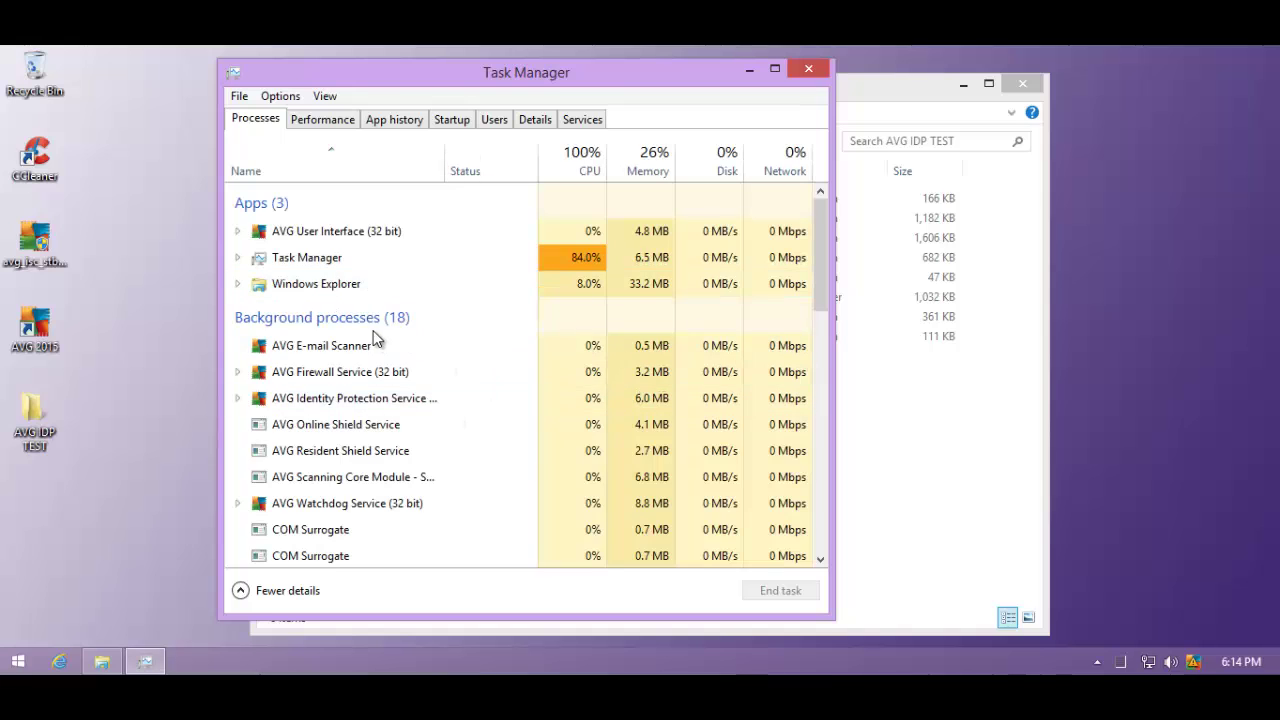
{"action": "scroll", "coordinate": [376, 396], "scroll_direction": "down", "scroll_amount": 1}
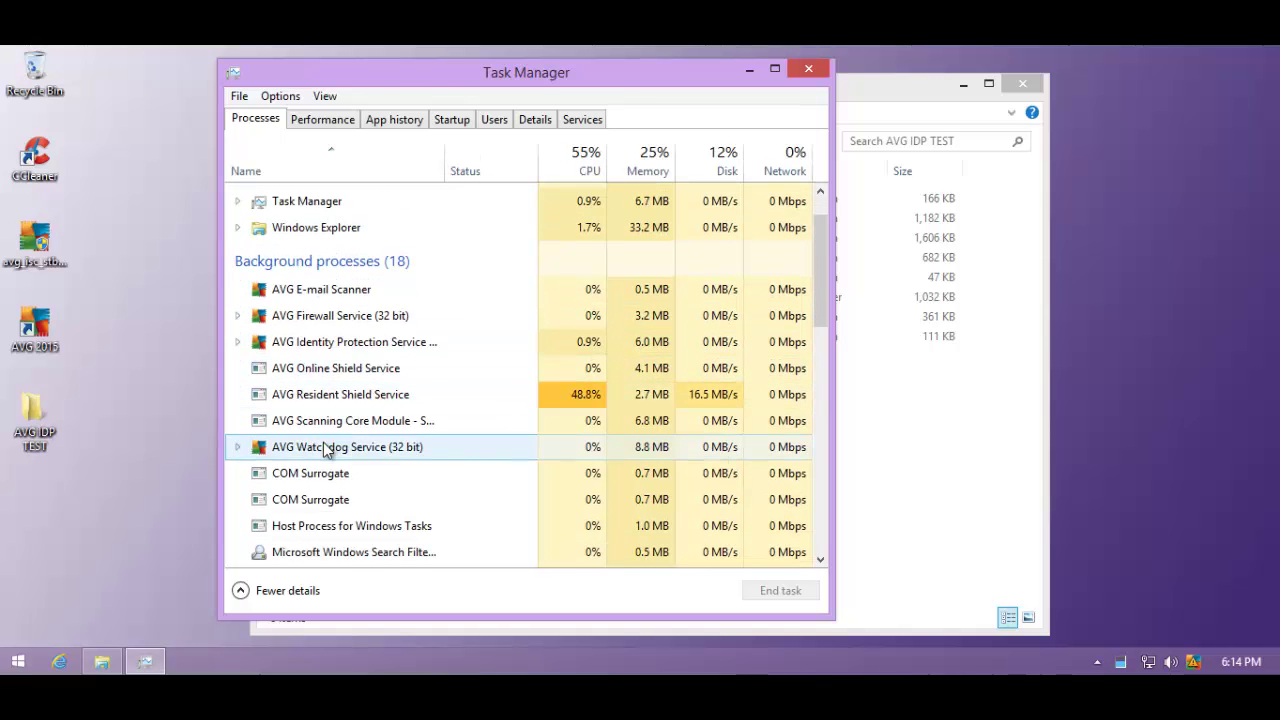
{"action": "scroll", "coordinate": [326, 448], "scroll_direction": "down", "scroll_amount": 4}
{"action": "scroll", "coordinate": [326, 448], "scroll_direction": "down", "scroll_amount": 1}
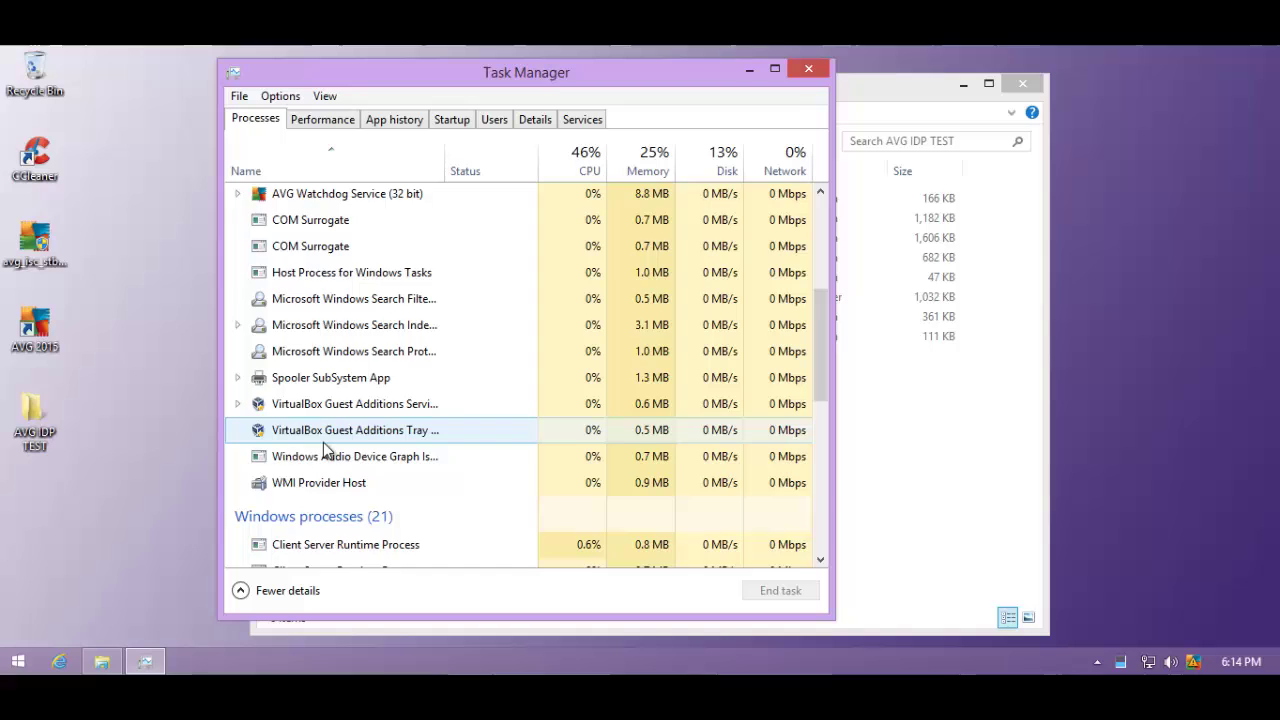
{"action": "scroll", "coordinate": [326, 448], "scroll_direction": "up", "scroll_amount": 3}
{"action": "scroll", "coordinate": [326, 448], "scroll_direction": "up", "scroll_amount": 2}
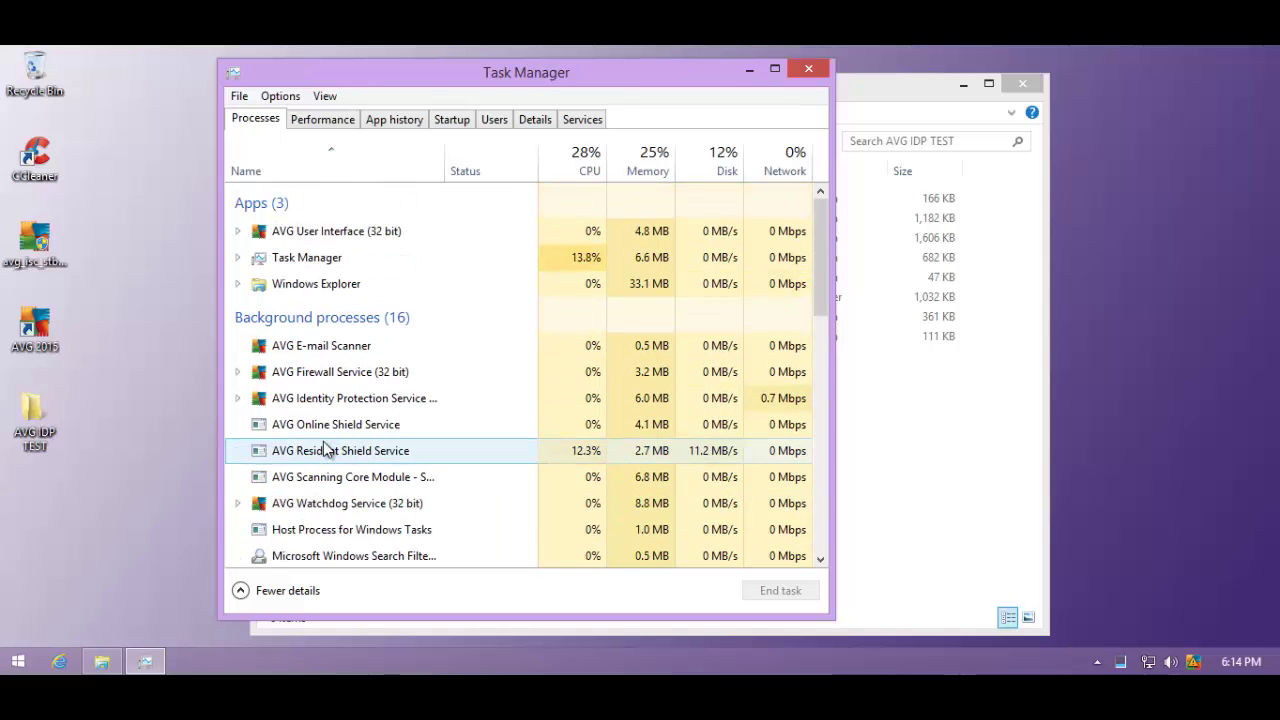
{"action": "scroll", "coordinate": [329, 449], "scroll_direction": "down", "scroll_amount": 1}
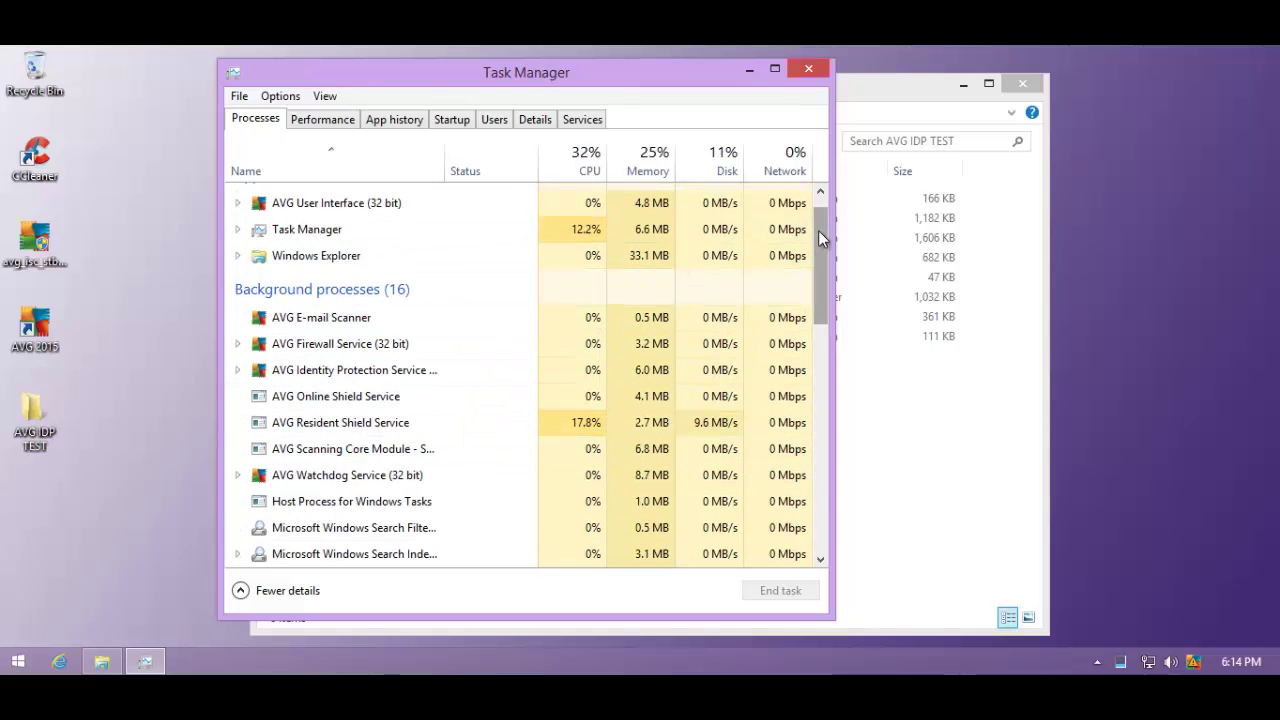
{"action": "left_click", "coordinate": [810, 69]}
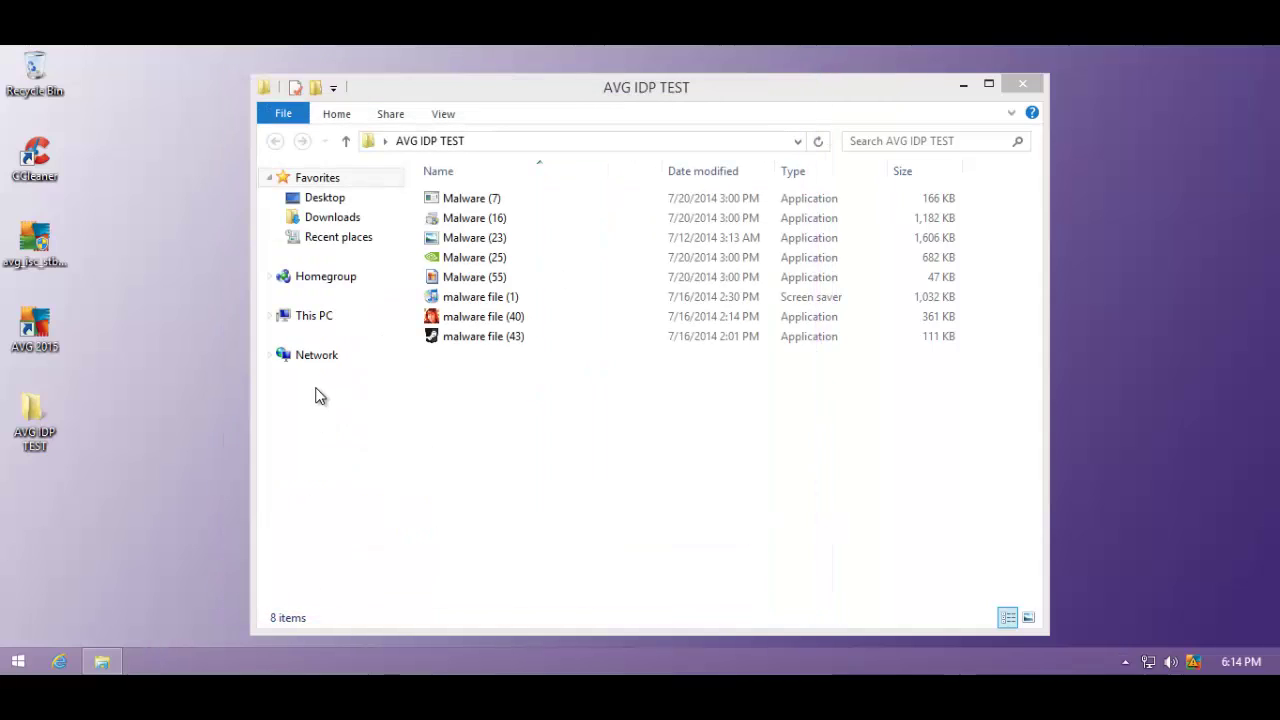
{"action": "left_click", "coordinate": [443, 340]}
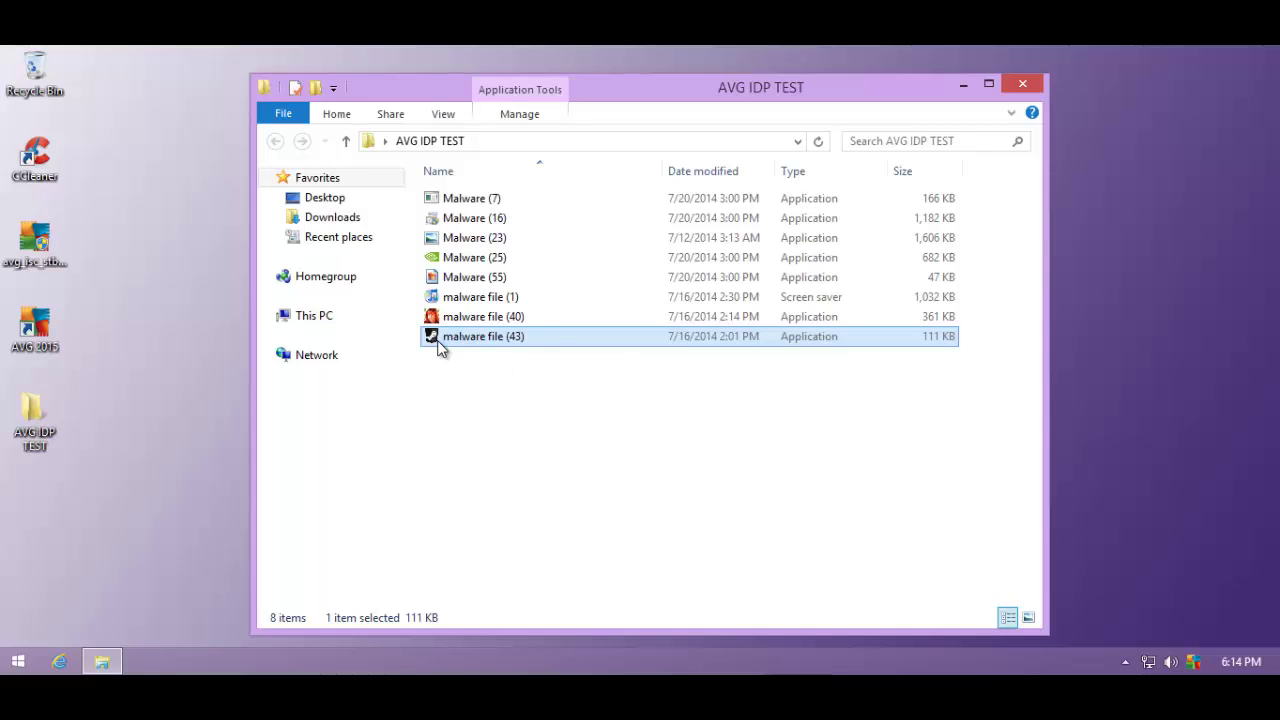
Check the running processes in Task Manager before launching the next sample
{"action": "right_click", "coordinate": [443, 656]}
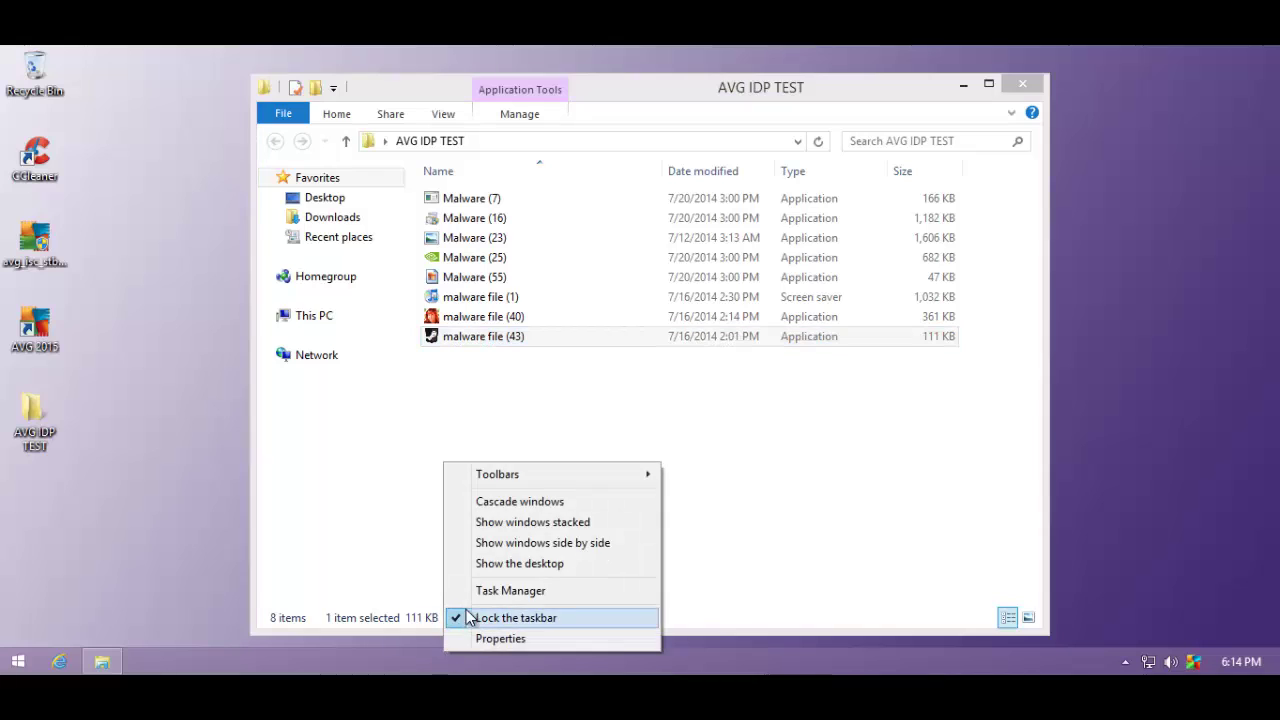
{"action": "left_click", "coordinate": [476, 591]}
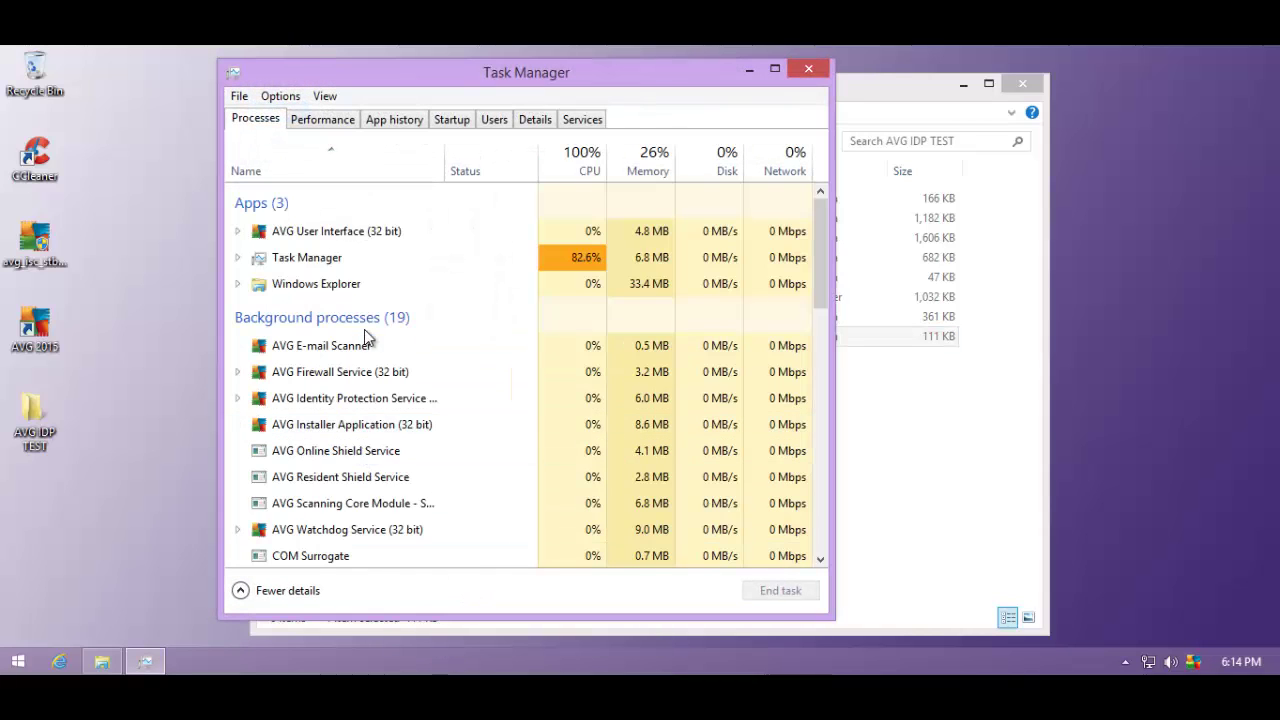
{"action": "scroll", "coordinate": [388, 425], "scroll_direction": "down", "scroll_amount": 3}
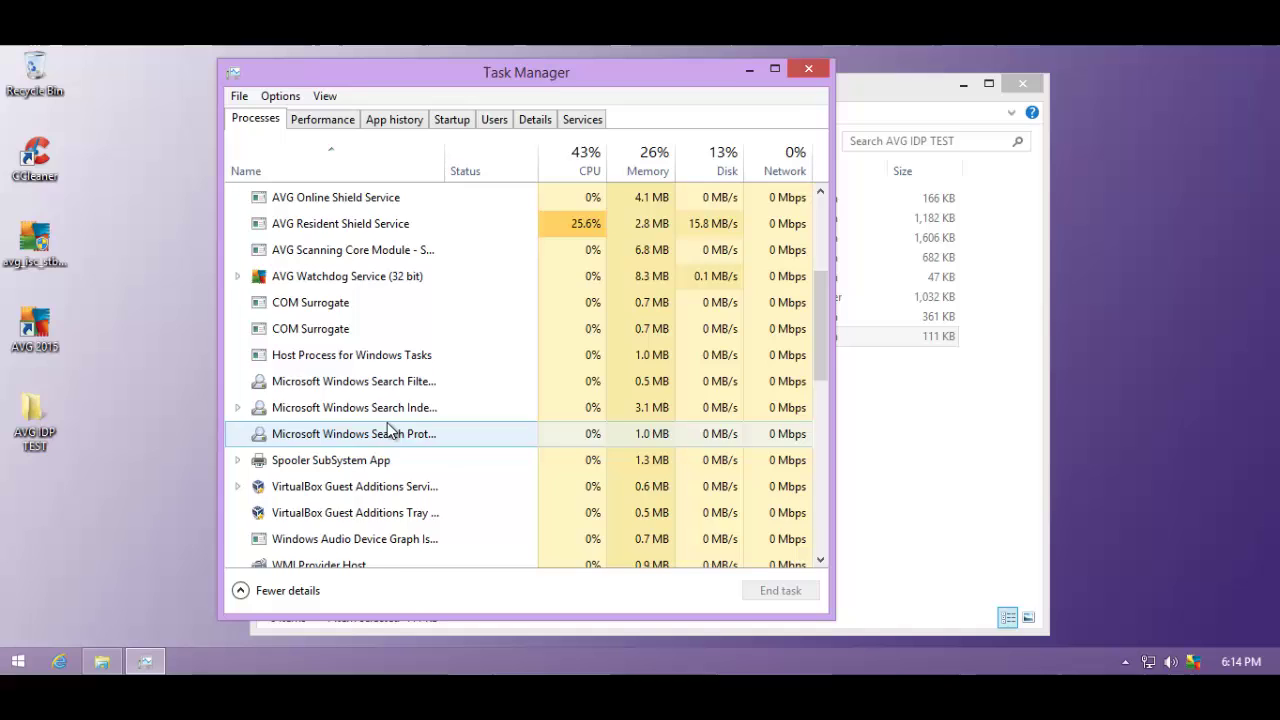
{"action": "scroll", "coordinate": [388, 428], "scroll_direction": "down", "scroll_amount": 2}
{"action": "scroll", "coordinate": [388, 428], "scroll_direction": "up", "scroll_amount": 2}
{"action": "left_click", "coordinate": [809, 67]}
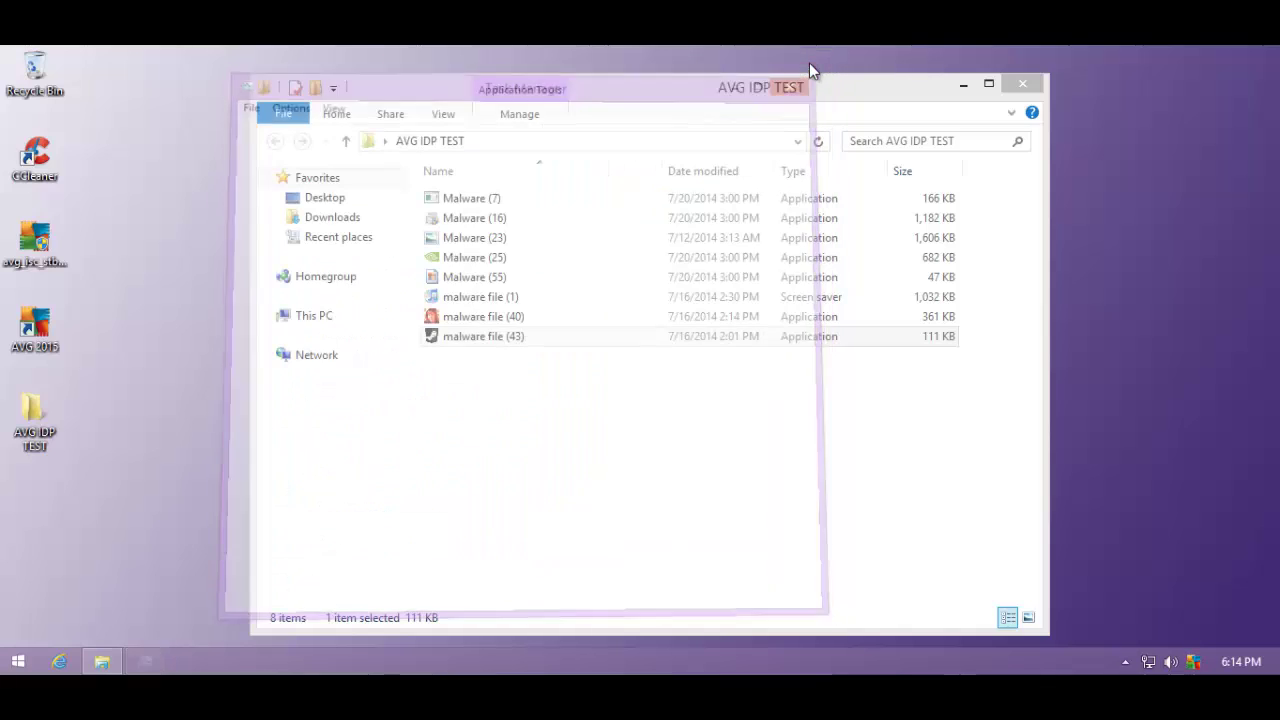
Run malware file (40) and dismiss its DotFix NiceProtect demo notice
{"action": "left_click", "coordinate": [472, 338]}
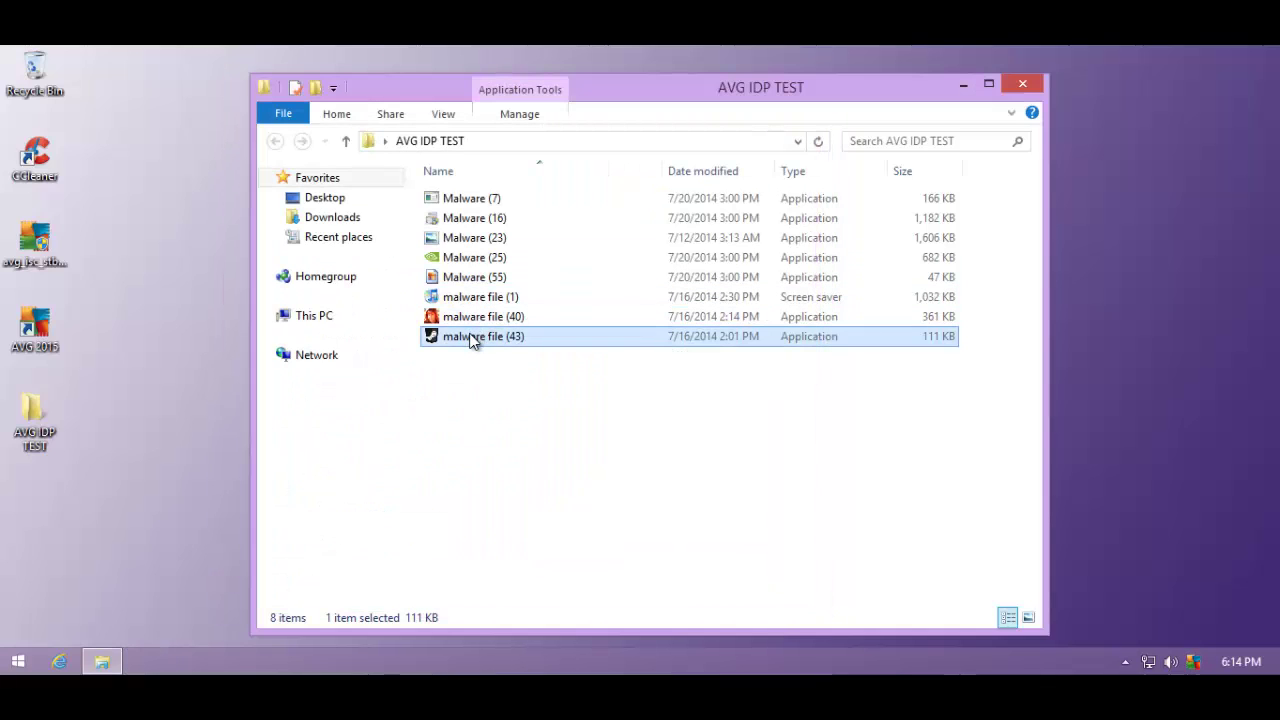
{"action": "double_click", "coordinate": [461, 317]}
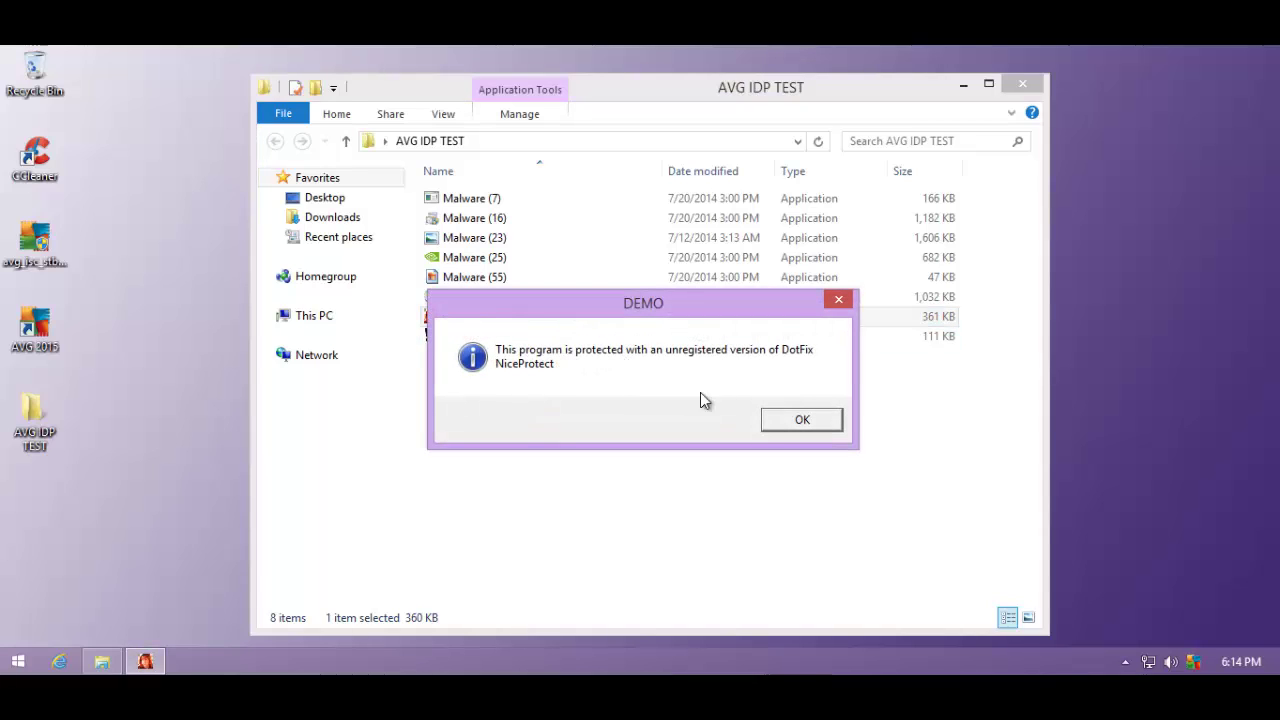
{"action": "left_click", "coordinate": [800, 420]}
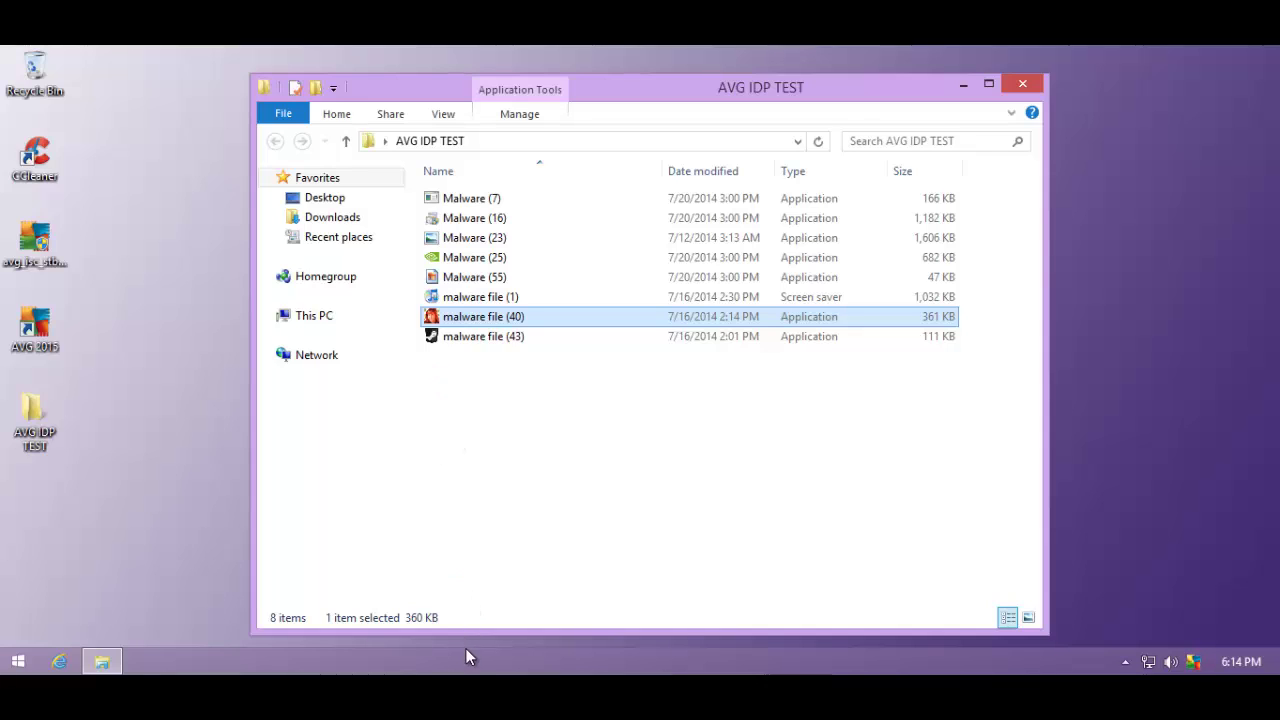
Recheck Task Manager for any new processes started by the sample
{"action": "right_click", "coordinate": [377, 658]}
{"action": "left_click", "coordinate": [410, 598]}
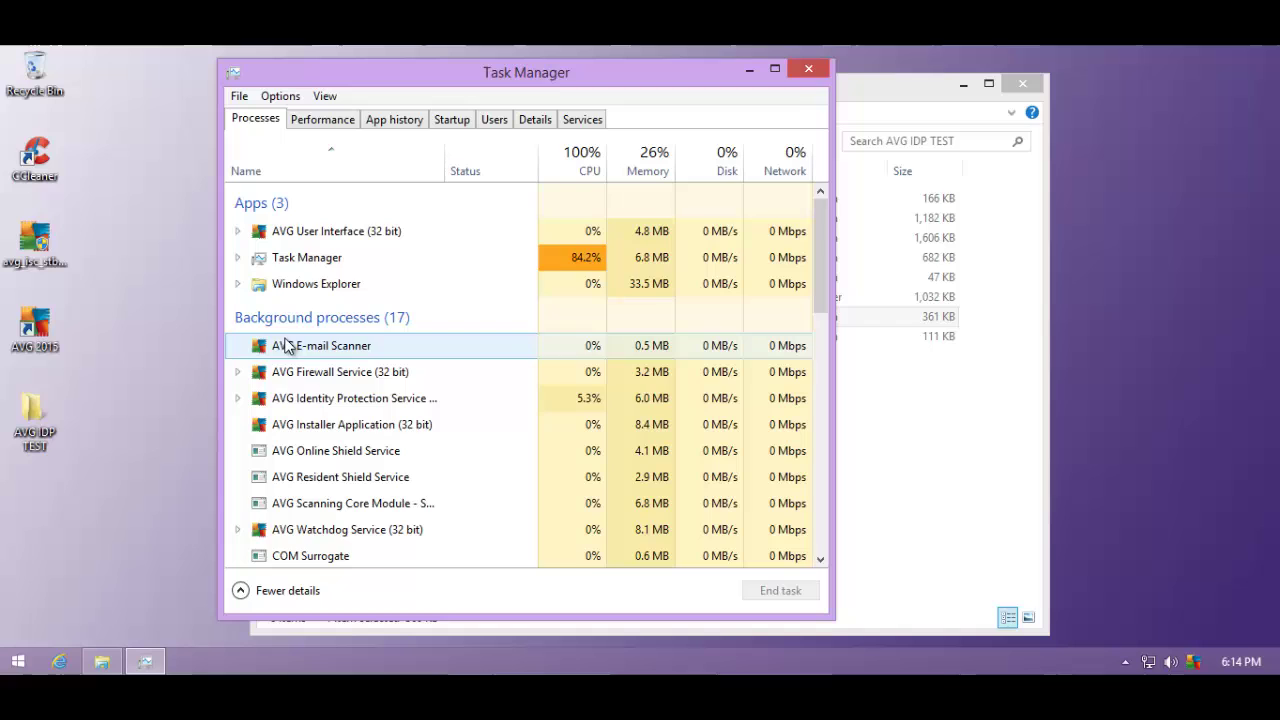
{"action": "scroll", "coordinate": [335, 314], "scroll_direction": "down", "scroll_amount": 6}
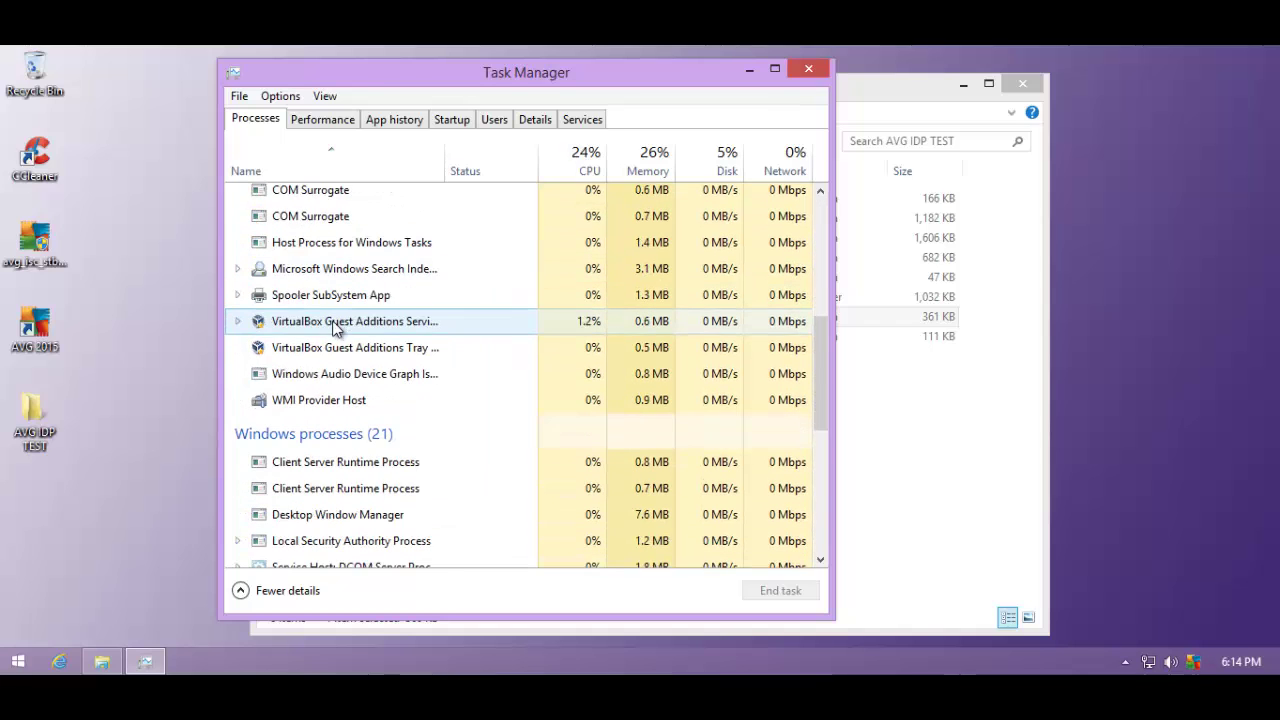
{"action": "scroll", "coordinate": [335, 323], "scroll_direction": "down", "scroll_amount": 3}
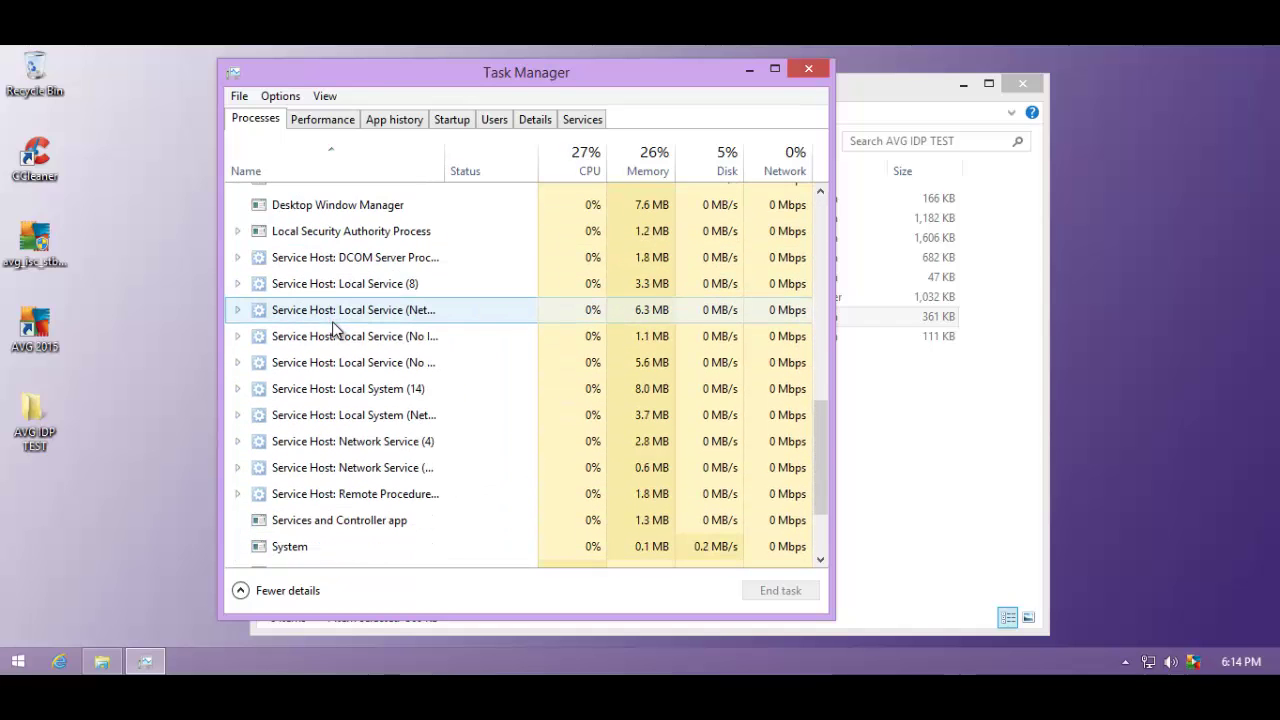
{"action": "scroll", "coordinate": [635, 148], "scroll_direction": "down", "scroll_amount": 1}
{"action": "left_click", "coordinate": [808, 68]}
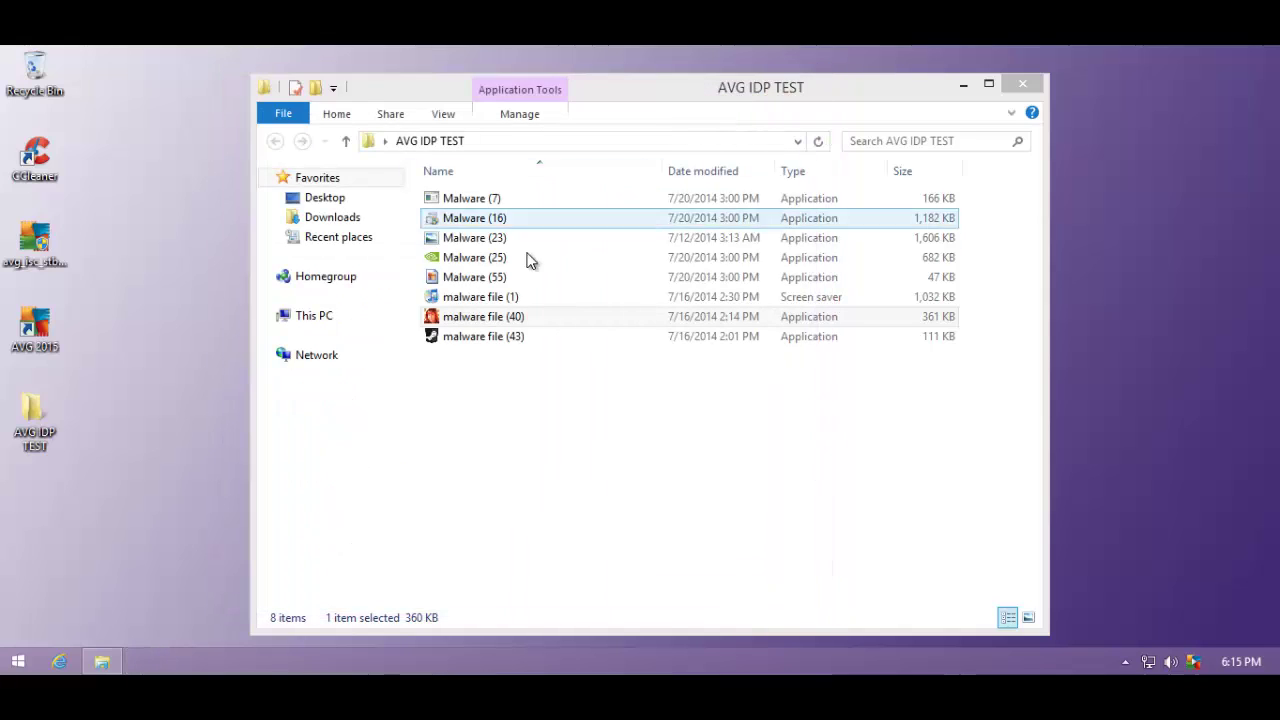
Run malware file (1), allow Free Convert WMA To MP3, then block LiveZilla's Internet access
{"action": "double_click", "coordinate": [446, 299]}
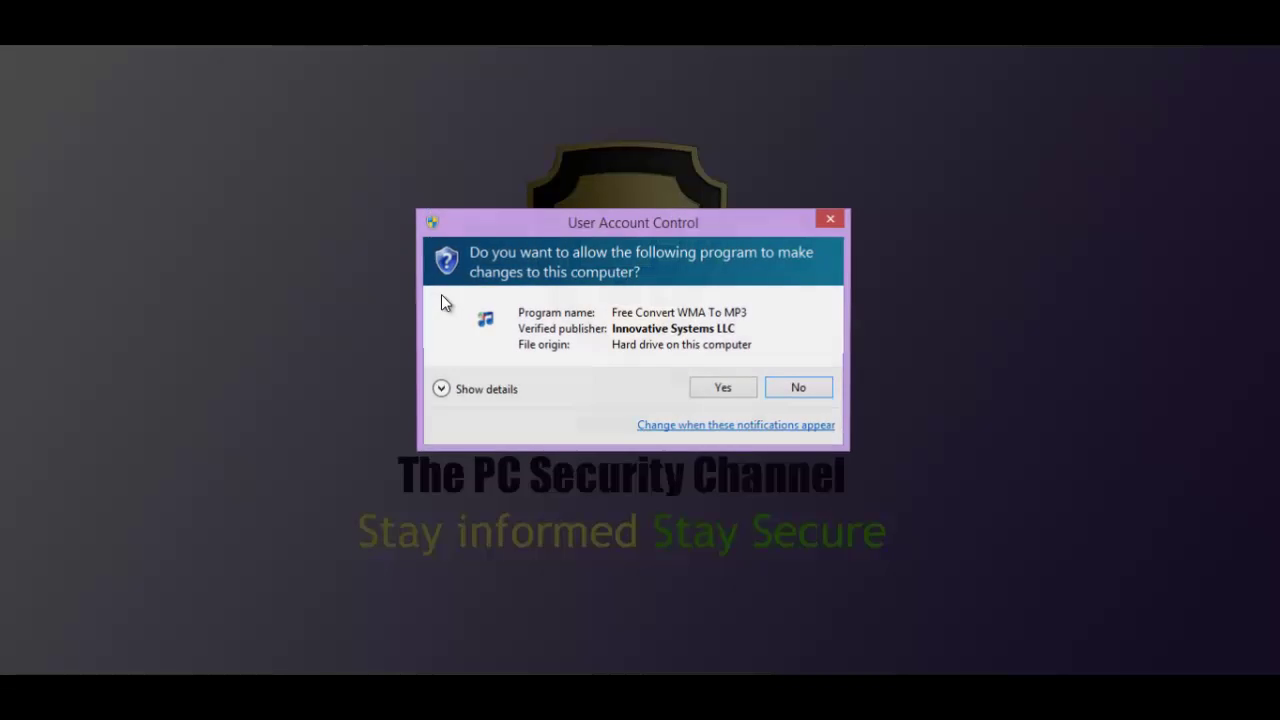
{"action": "left_click", "coordinate": [724, 385]}
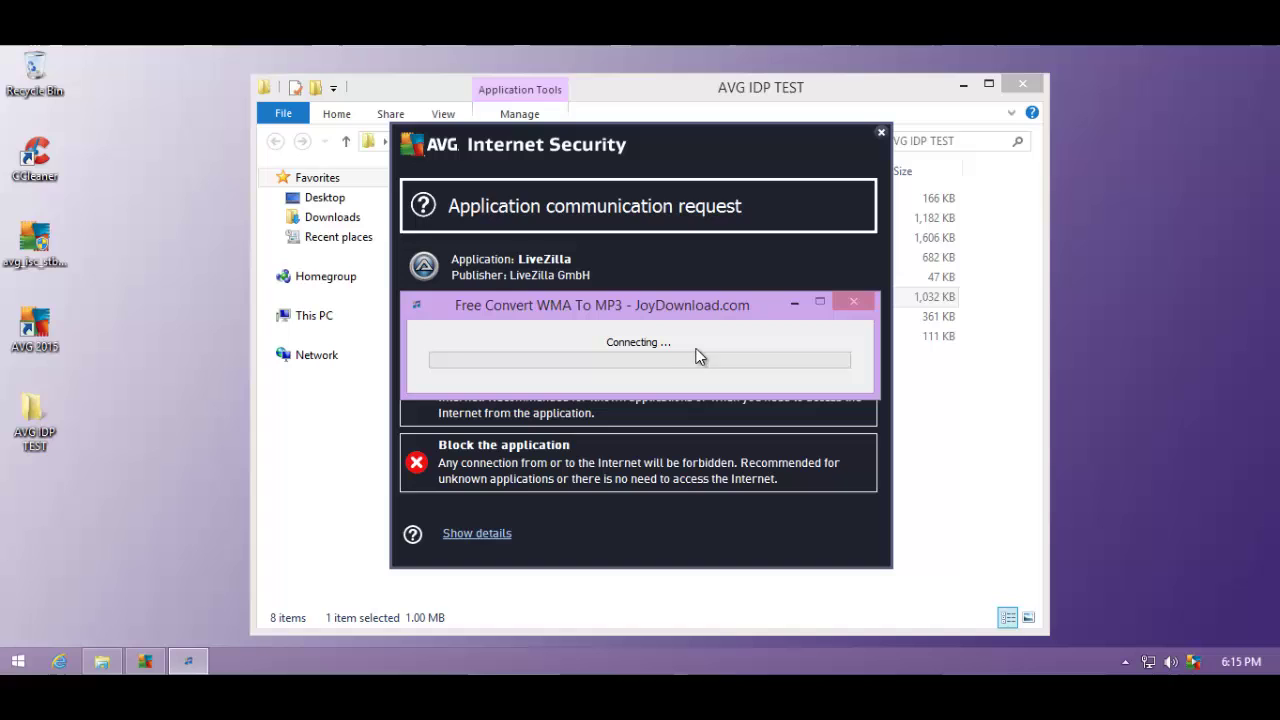
{"action": "left_click_drag", "start_coordinate": [591, 303], "coordinate": [960, 215]}
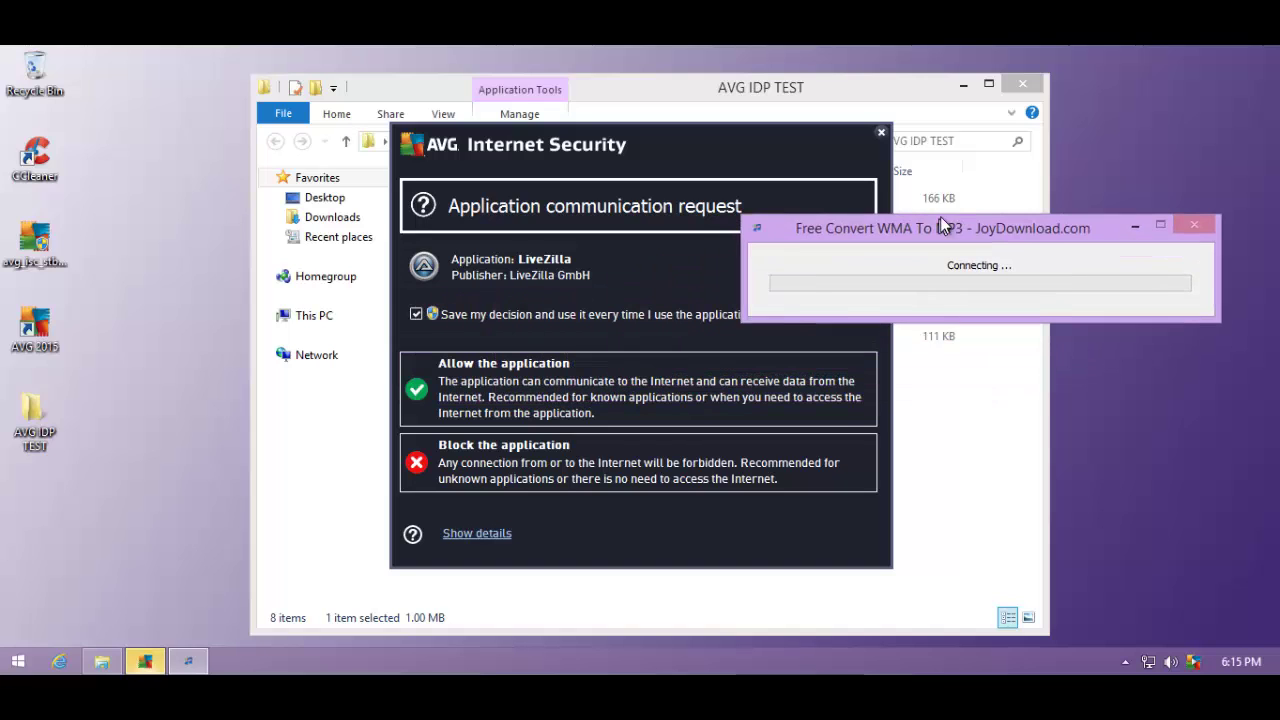
{"action": "left_click_drag", "start_coordinate": [684, 289], "coordinate": [522, 284]}
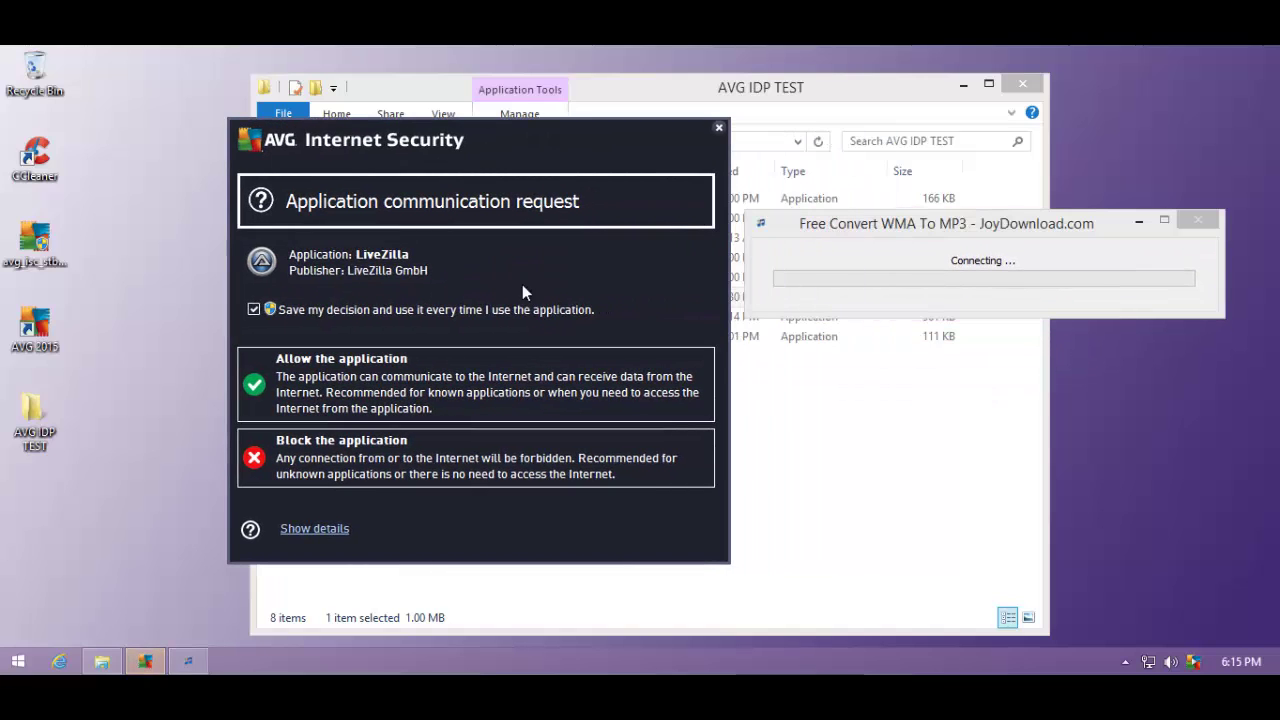
{"action": "left_click", "coordinate": [947, 294]}
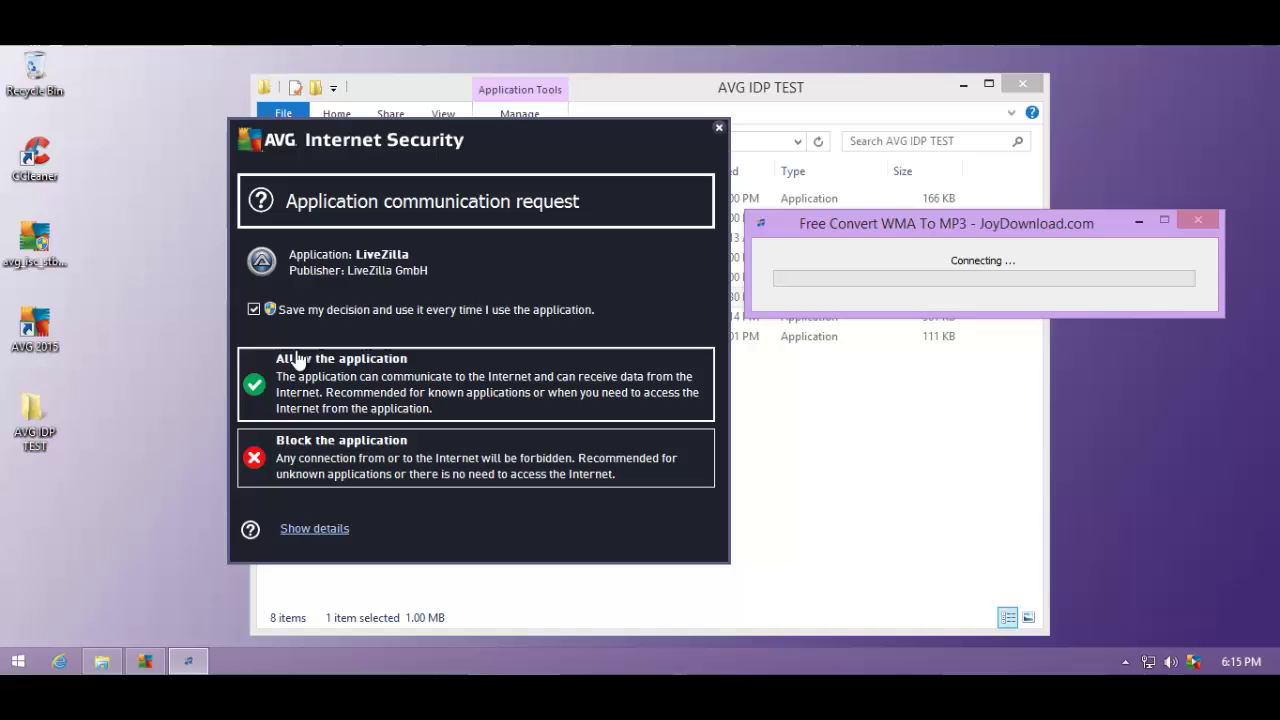
{"action": "left_click", "coordinate": [309, 458]}
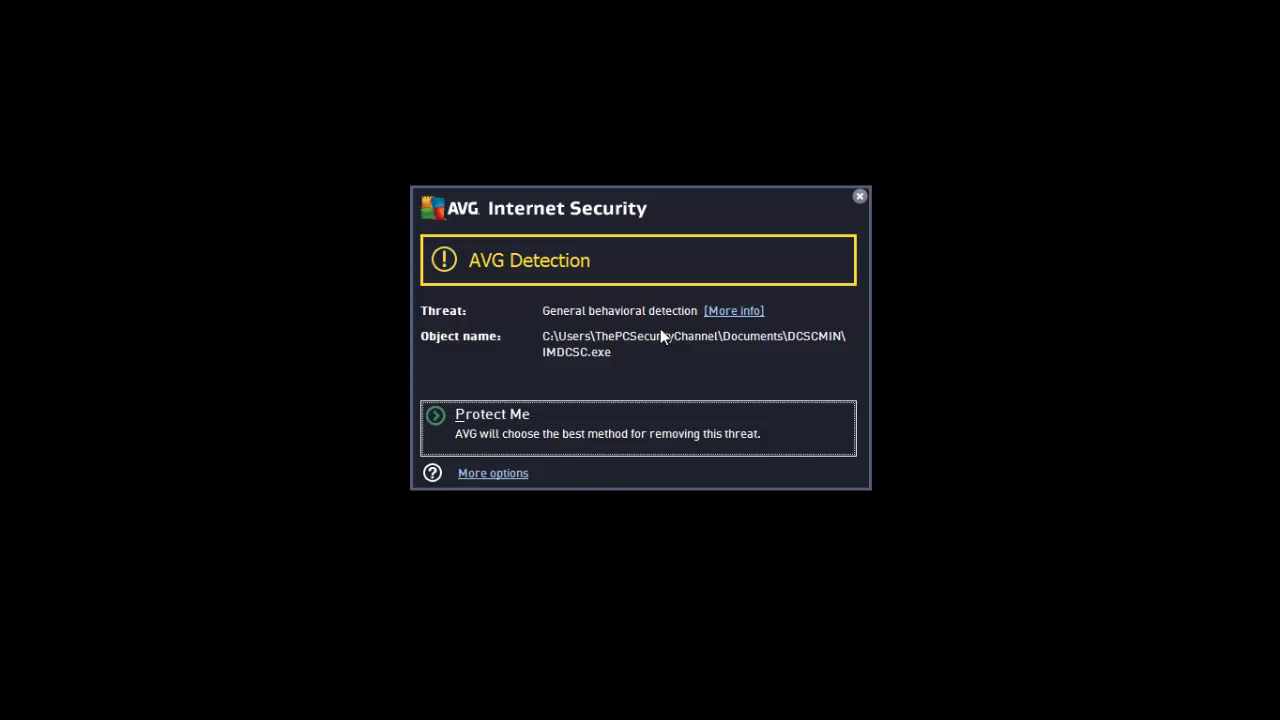
Choose Protect Me to remove the IMDCSC.exe threat, then close the AVG detection alert
{"action": "left_click", "coordinate": [552, 452]}
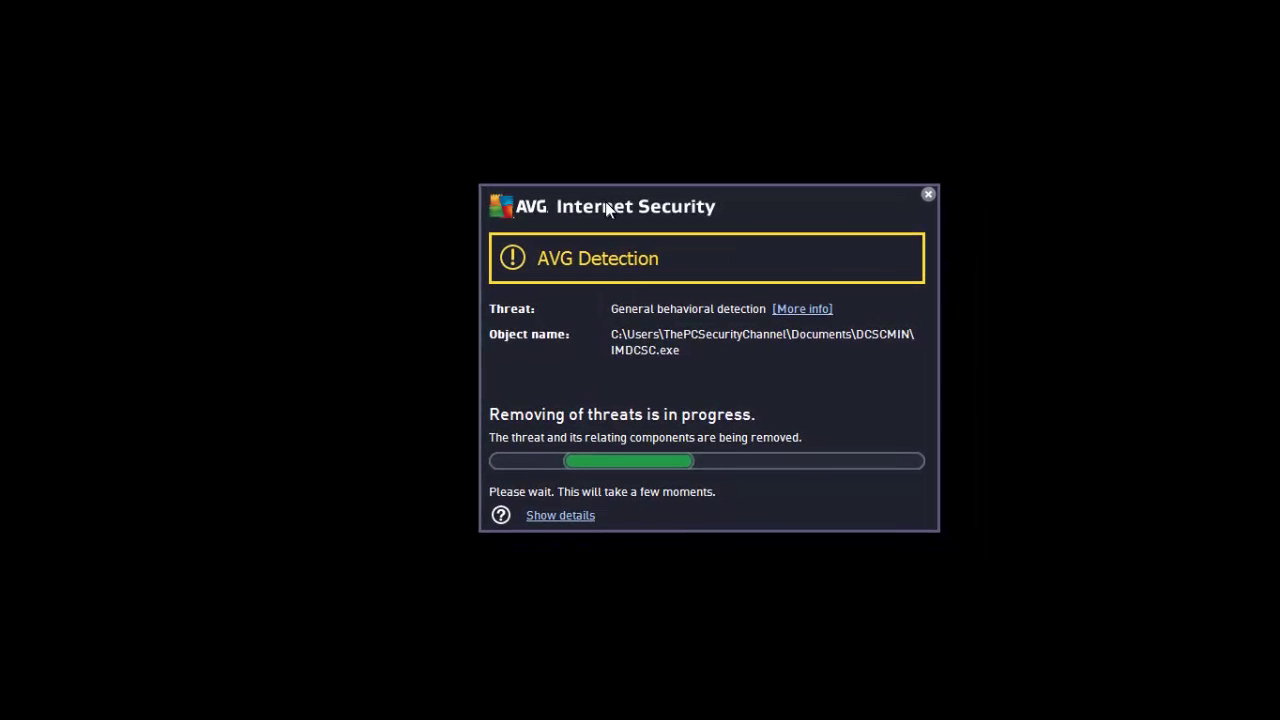
{"action": "left_click_drag", "start_coordinate": [727, 198], "coordinate": [667, 177]}
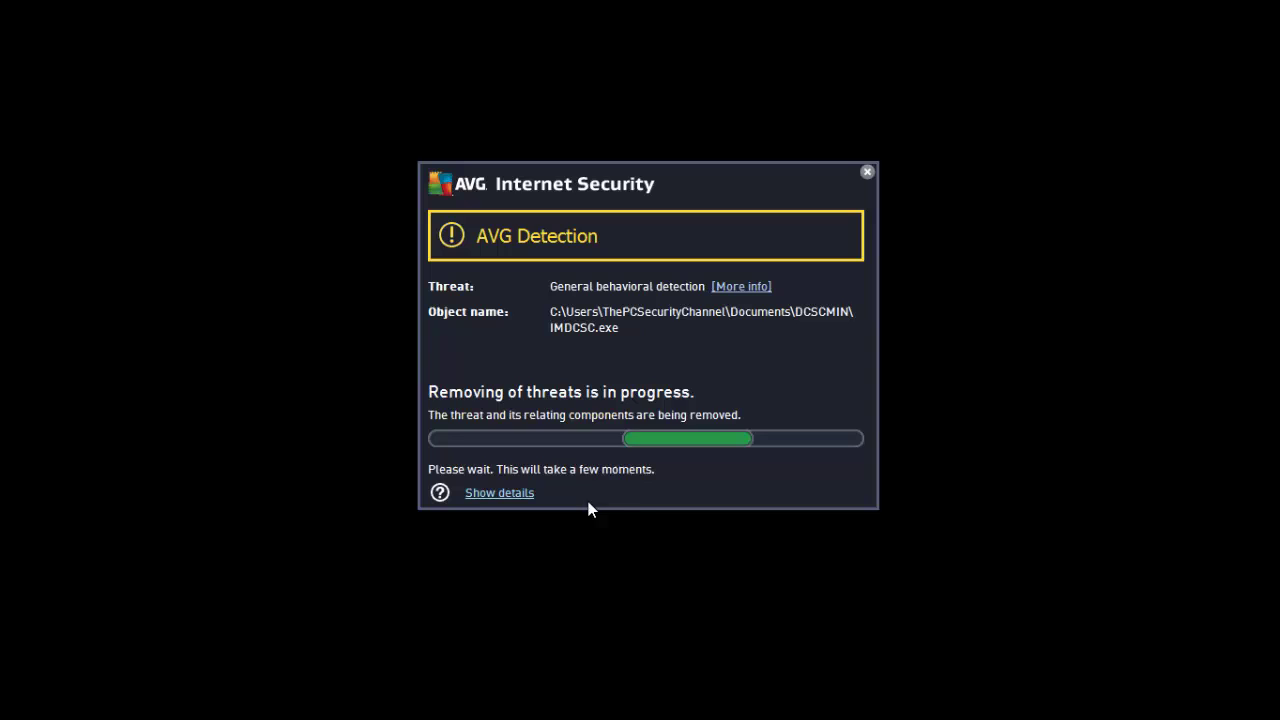
{"action": "left_click", "coordinate": [776, 492]}
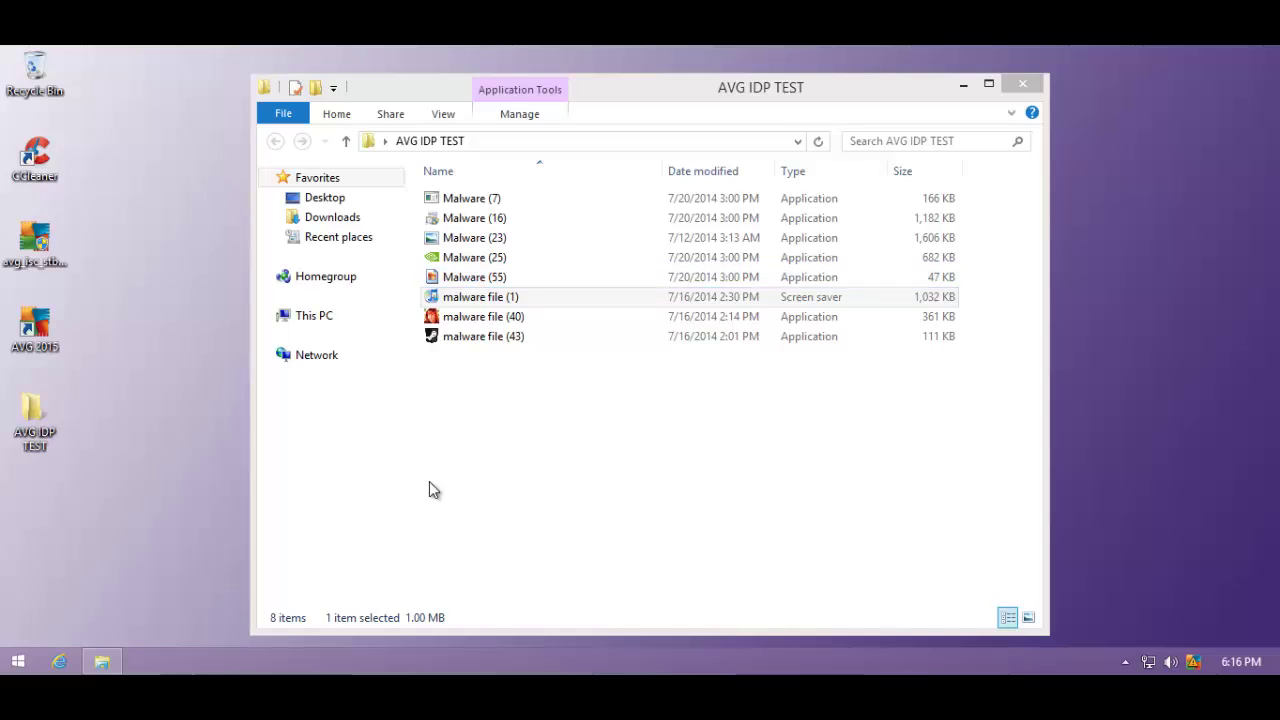
Run the Malware (55) sample from the AVG IDP TEST folder
{"action": "left_click", "coordinate": [557, 299]}
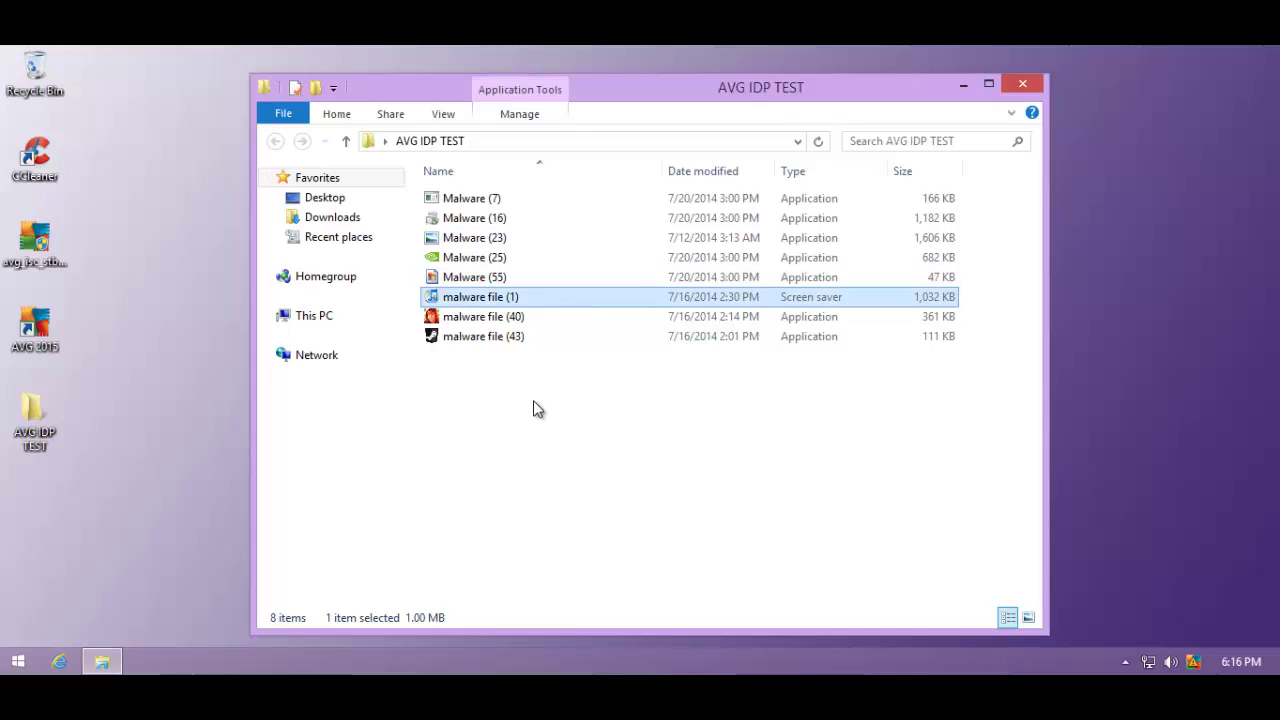
{"action": "left_click", "coordinate": [500, 281]}
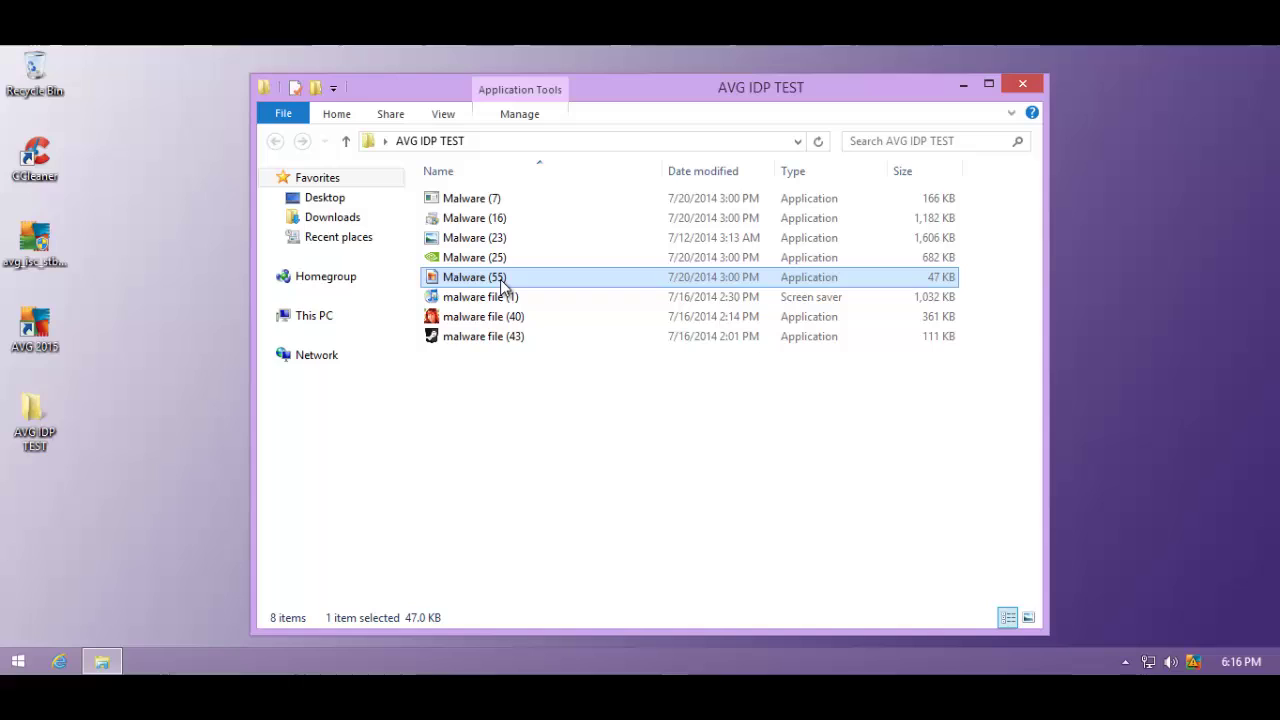
{"action": "left_click", "coordinate": [496, 298]}
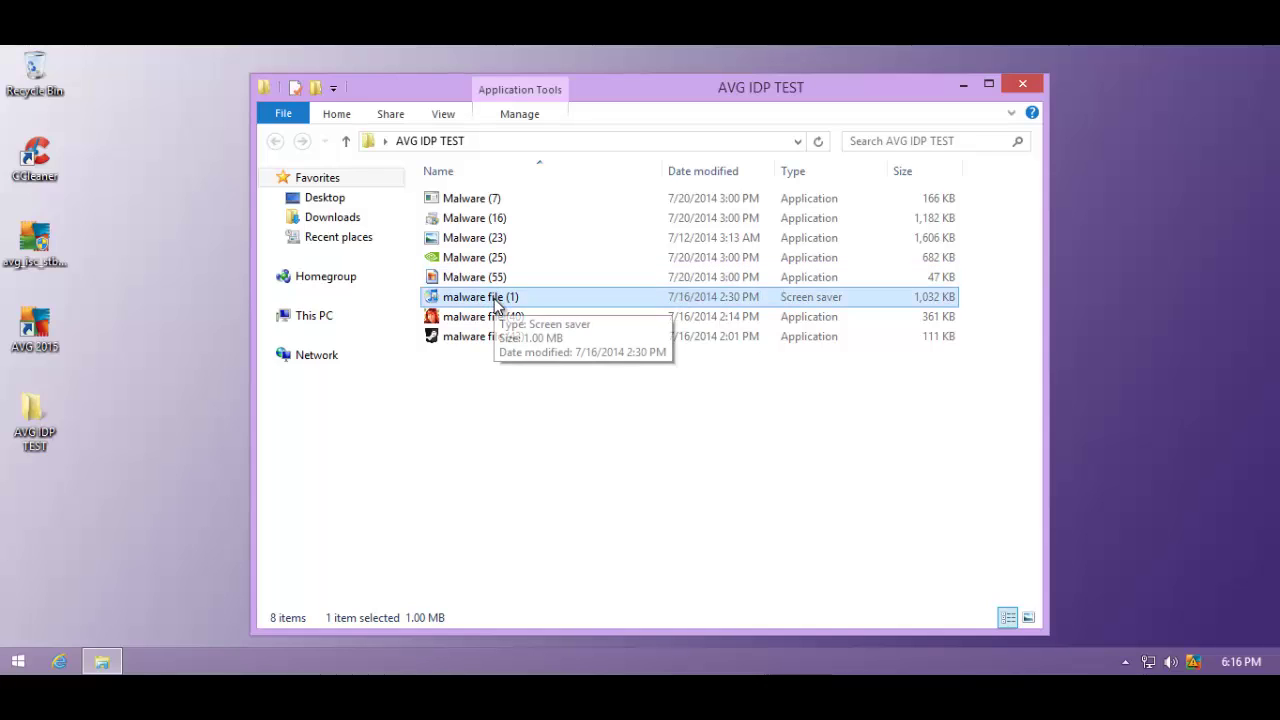
{"action": "double_click", "coordinate": [503, 281]}
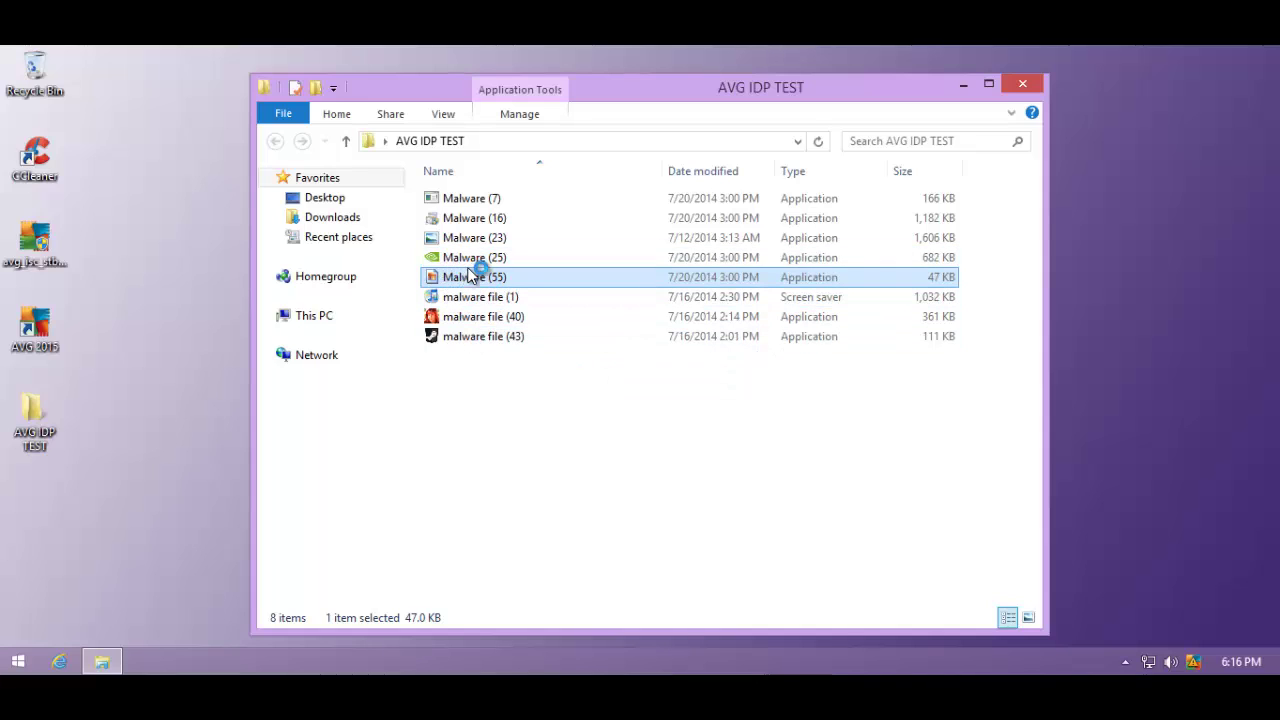
Inspect Task Manager's processes, spotting the server (32 bit) background process, then close it
{"action": "right_click", "coordinate": [408, 661]}
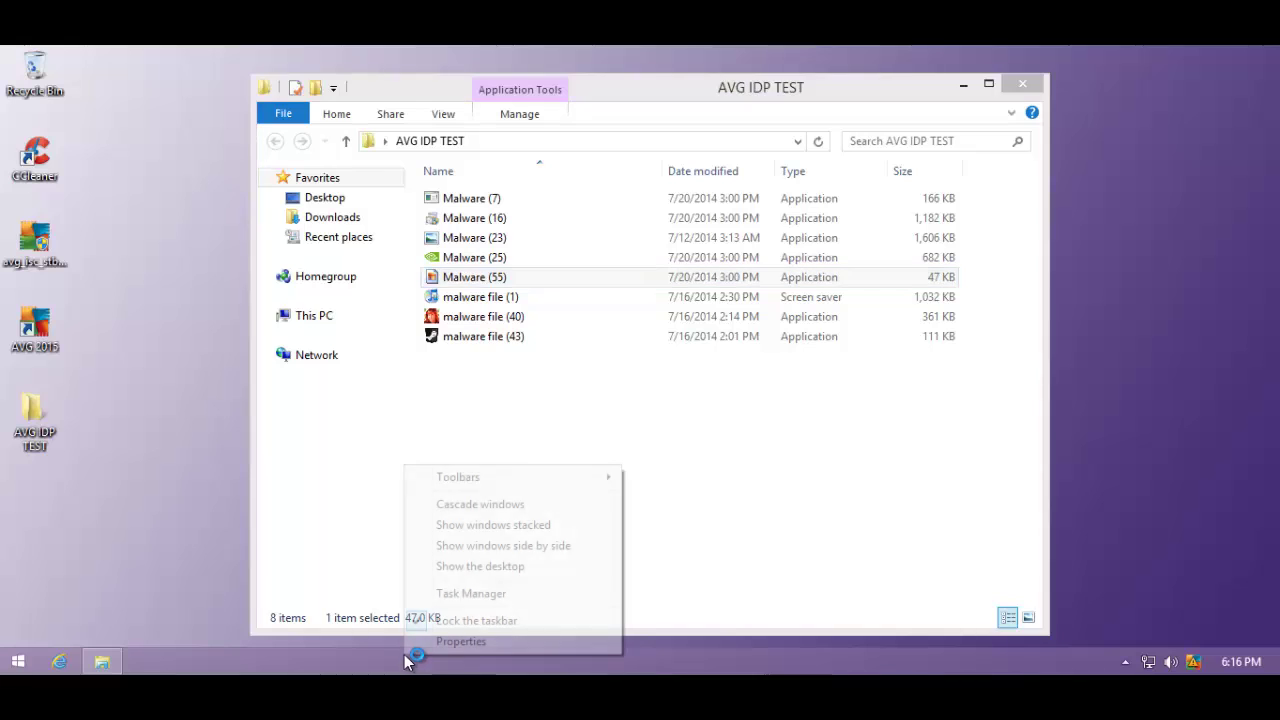
{"action": "left_click", "coordinate": [446, 591]}
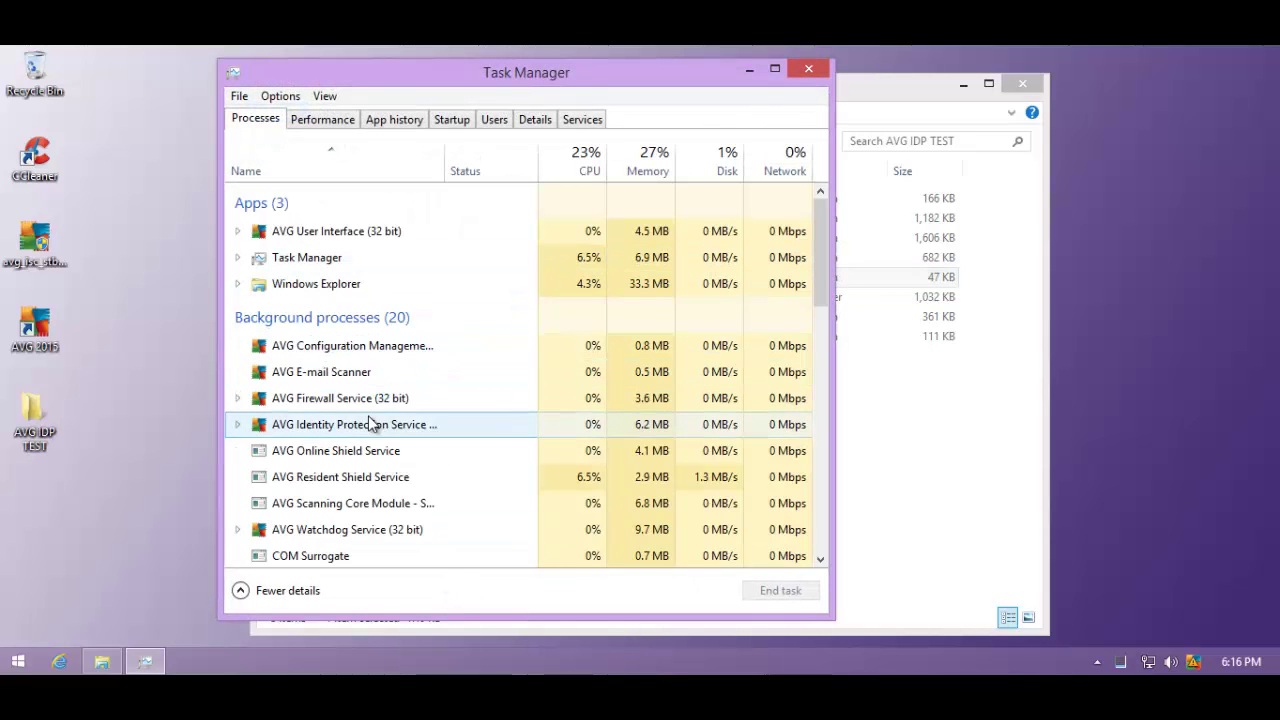
{"action": "left_click", "coordinate": [356, 456]}
{"action": "scroll", "coordinate": [356, 456], "scroll_direction": "down", "scroll_amount": 2}
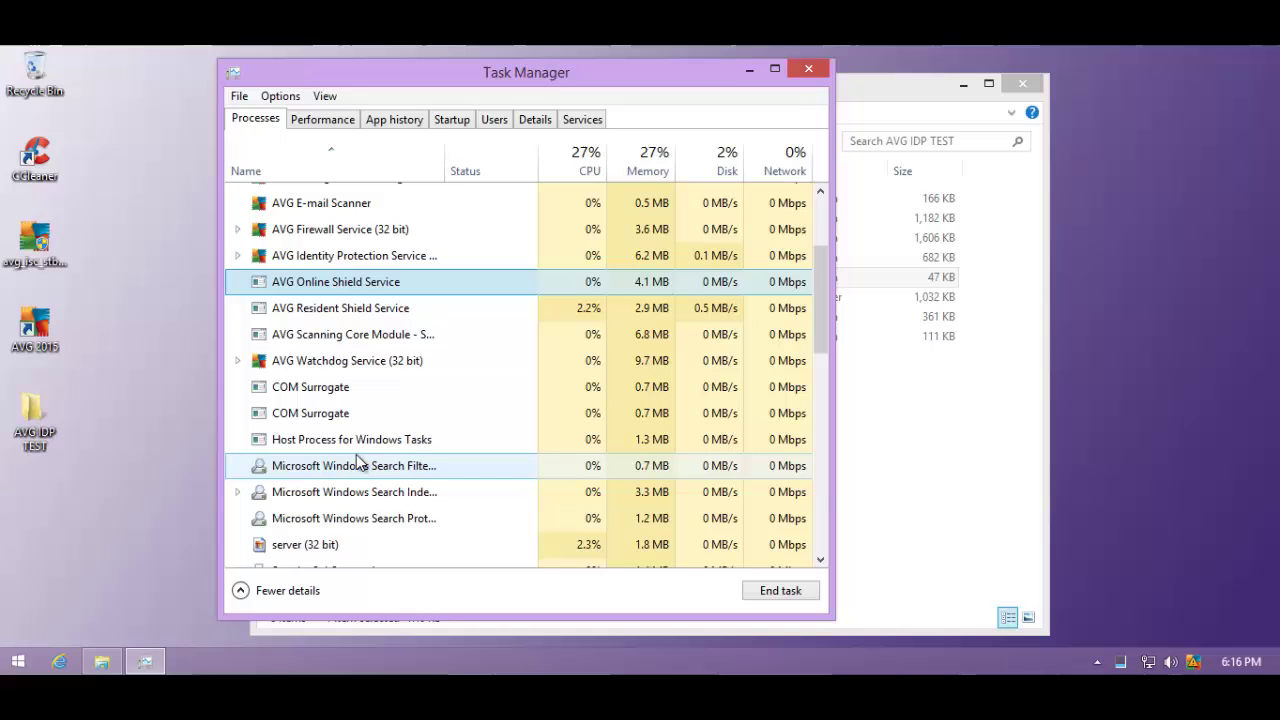
{"action": "left_click", "coordinate": [300, 542]}
{"action": "scroll", "coordinate": [289, 523], "scroll_direction": "down", "scroll_amount": 1}
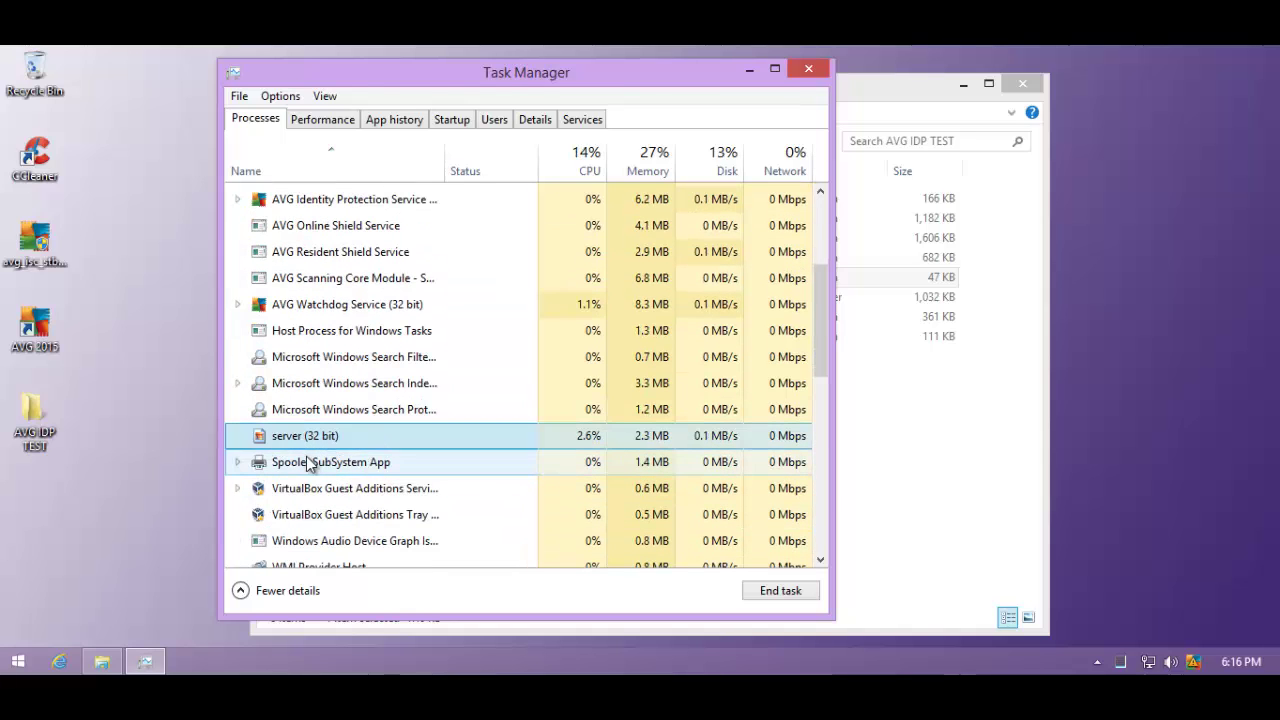
{"action": "scroll", "coordinate": [315, 463], "scroll_direction": "down", "scroll_amount": 1}
{"action": "scroll", "coordinate": [319, 462], "scroll_direction": "down", "scroll_amount": 1}
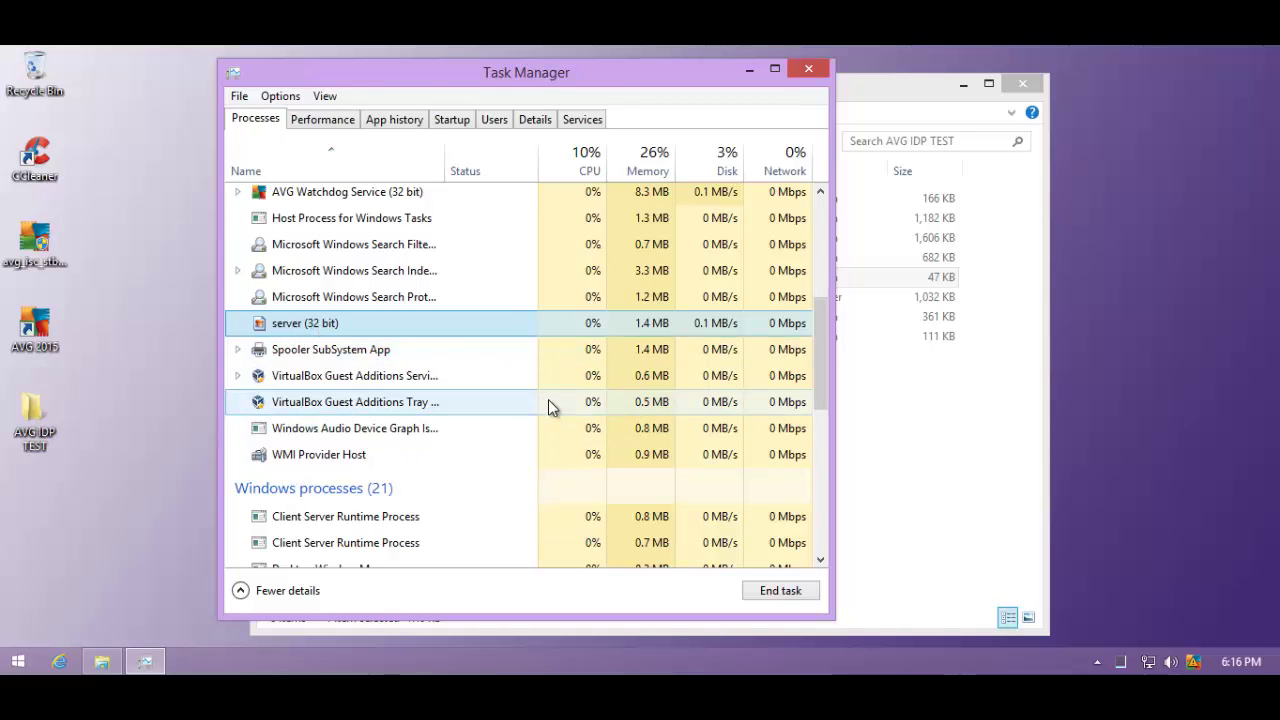
{"action": "scroll", "coordinate": [548, 399], "scroll_direction": "up", "scroll_amount": 6}
{"action": "scroll", "coordinate": [548, 399], "scroll_direction": "down", "scroll_amount": 1}
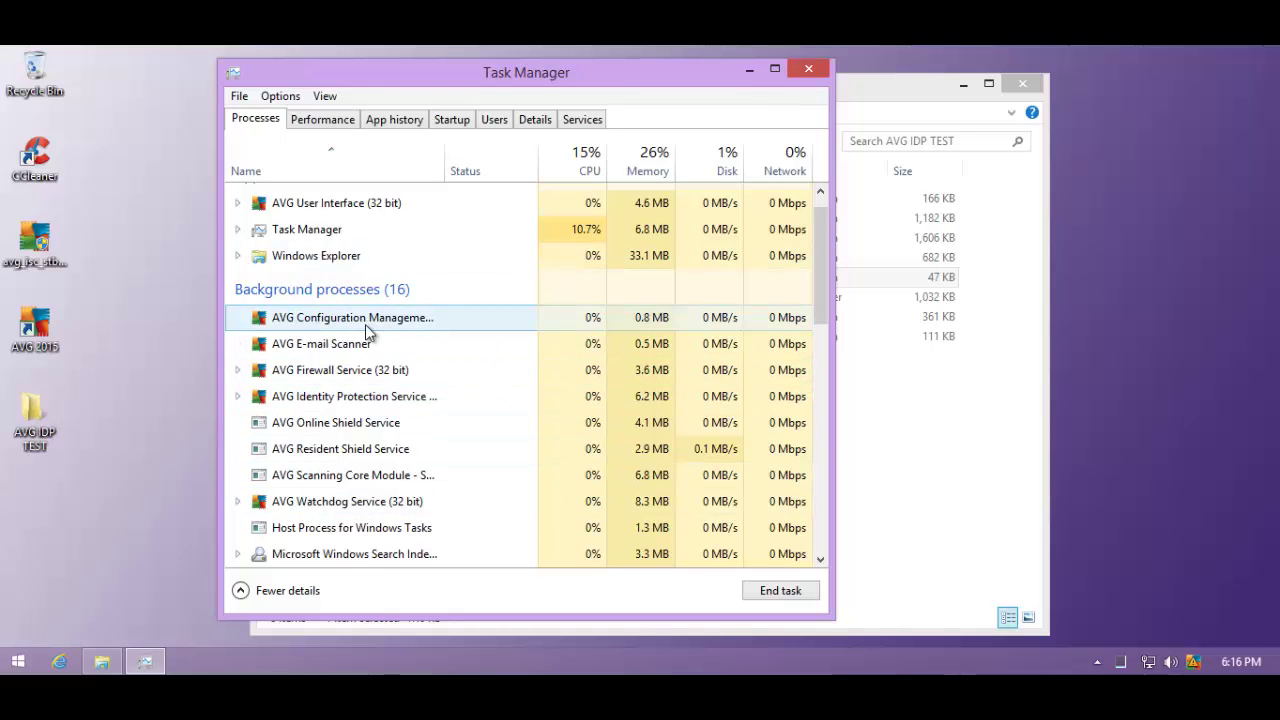
{"action": "left_click", "coordinate": [808, 68]}
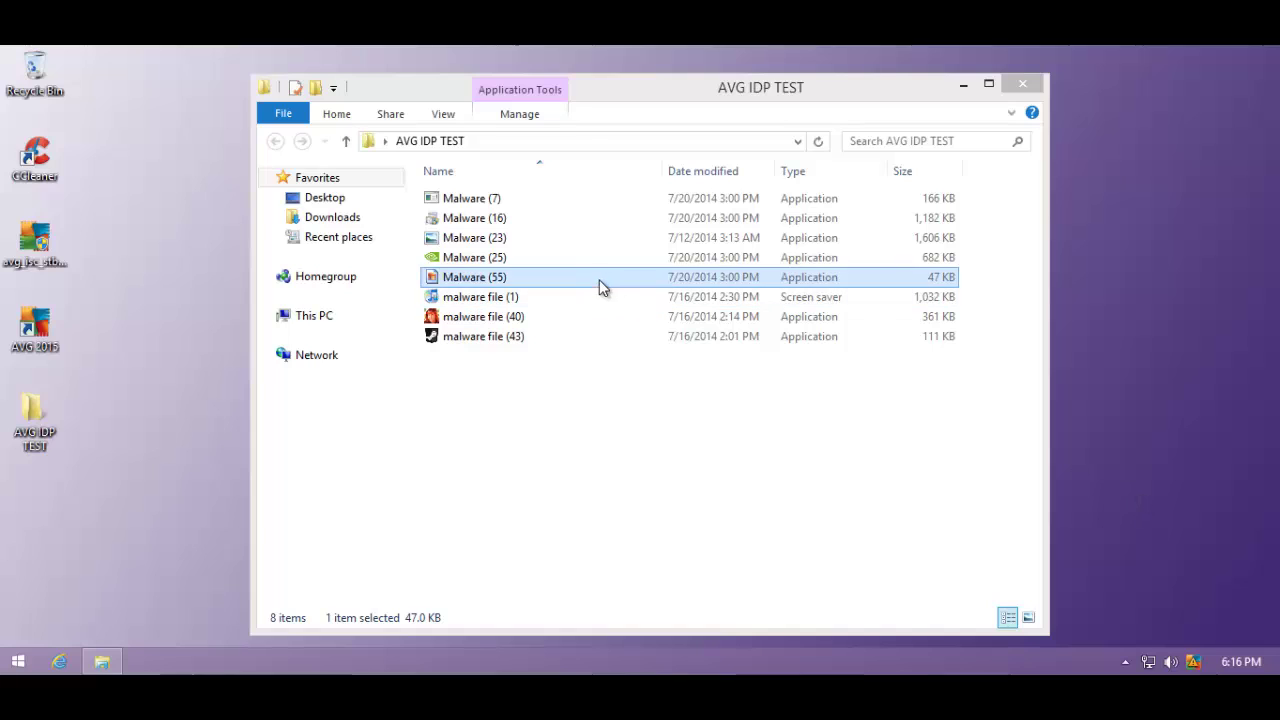
Run Malware (25), then open Malware (23), which launches Windows Photo Viewer
{"action": "double_click", "coordinate": [470, 259]}
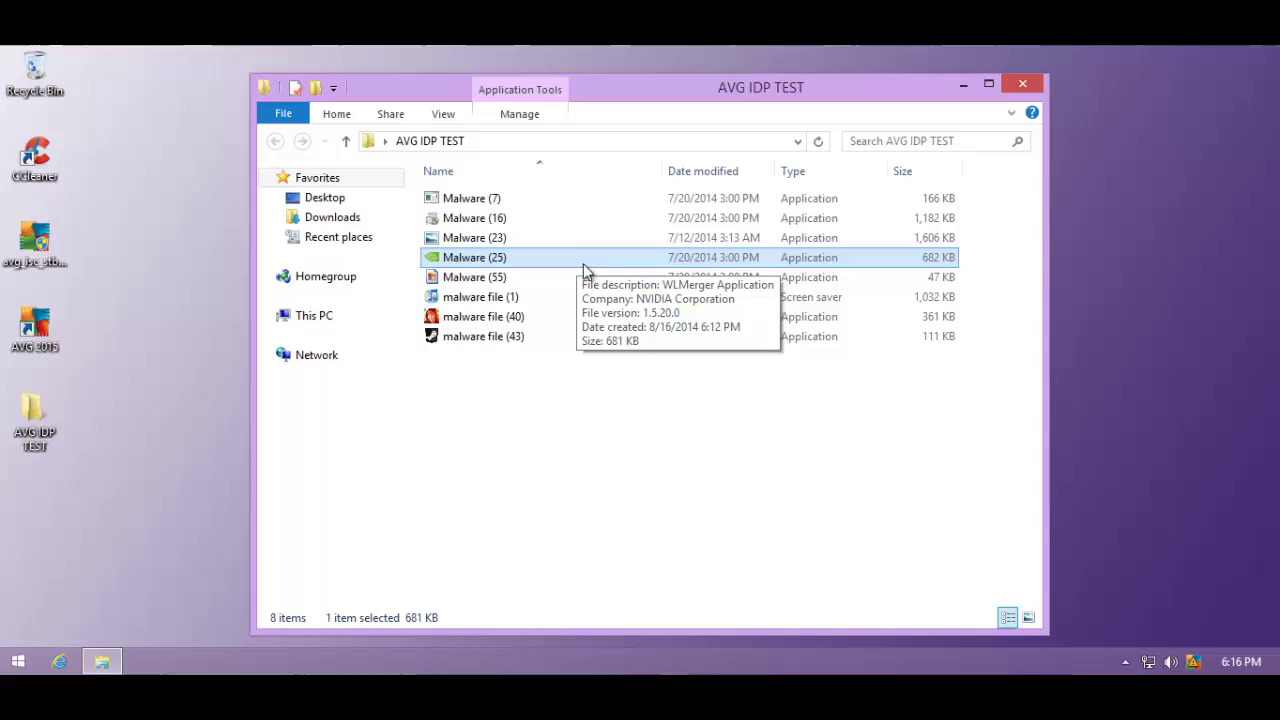
{"action": "left_click", "coordinate": [472, 242]}
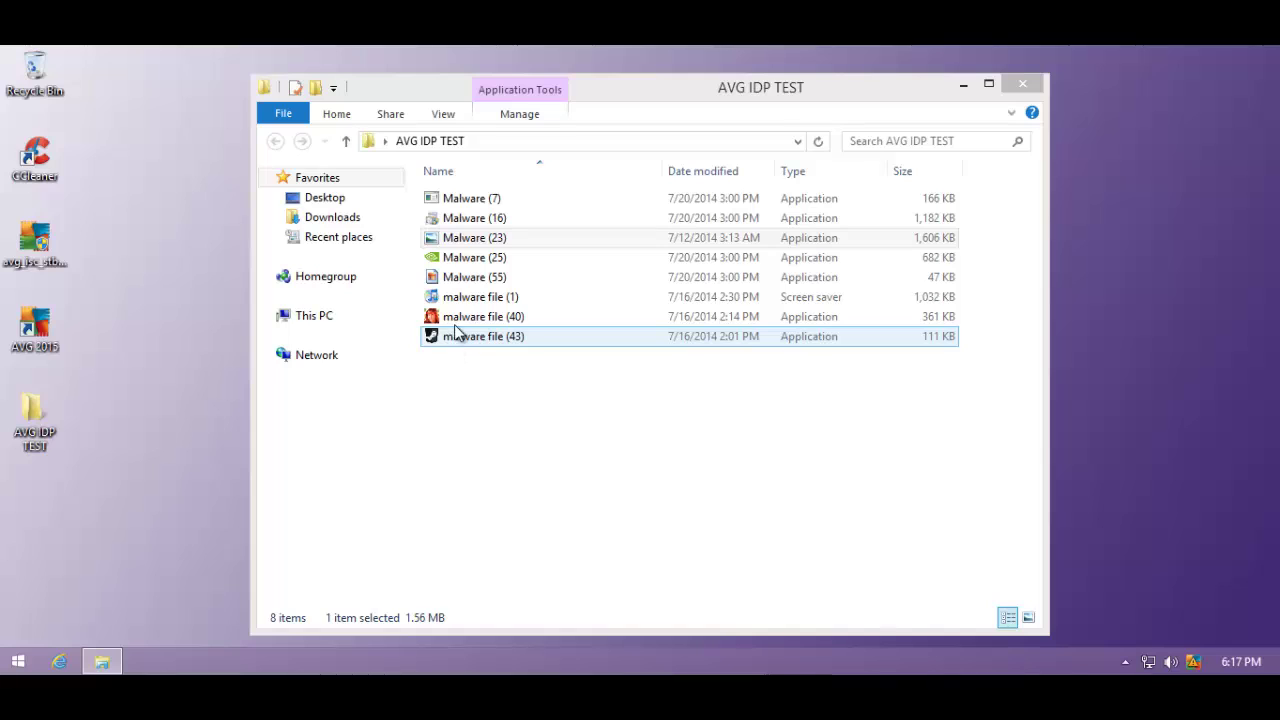
{"action": "left_click", "coordinate": [504, 244]}
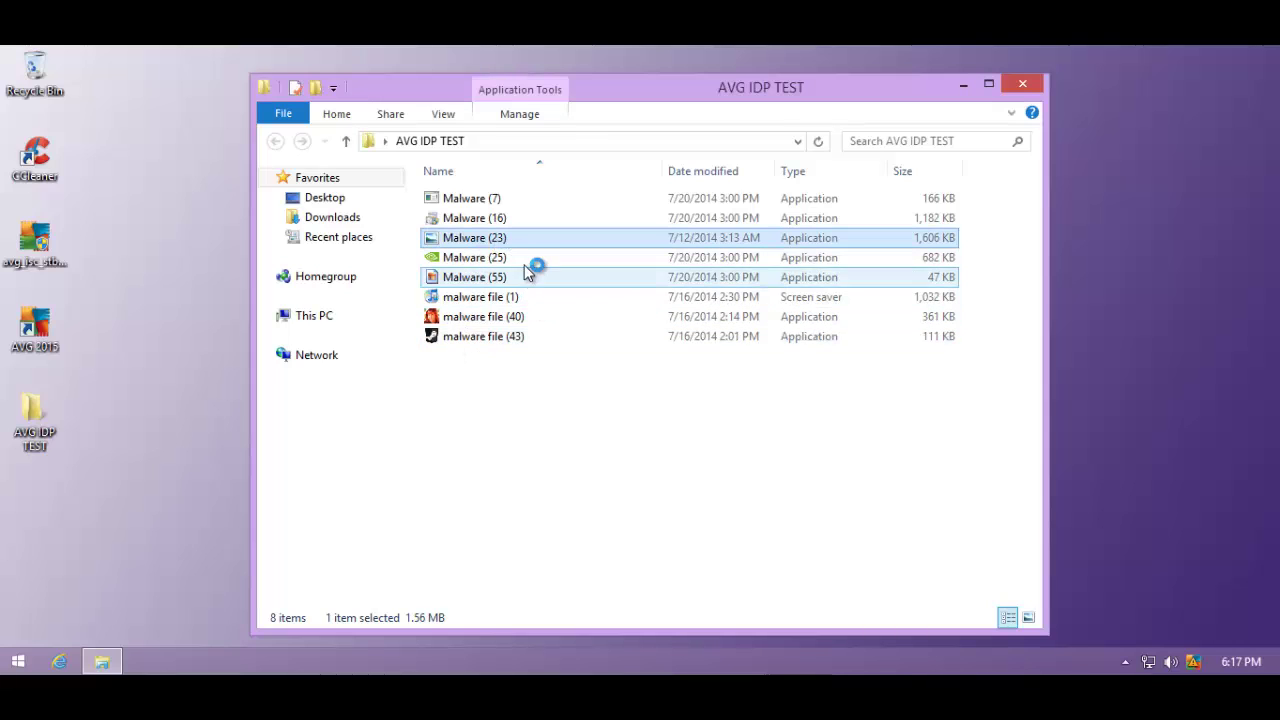
{"action": "mouse_move", "coordinate": [527, 255]}
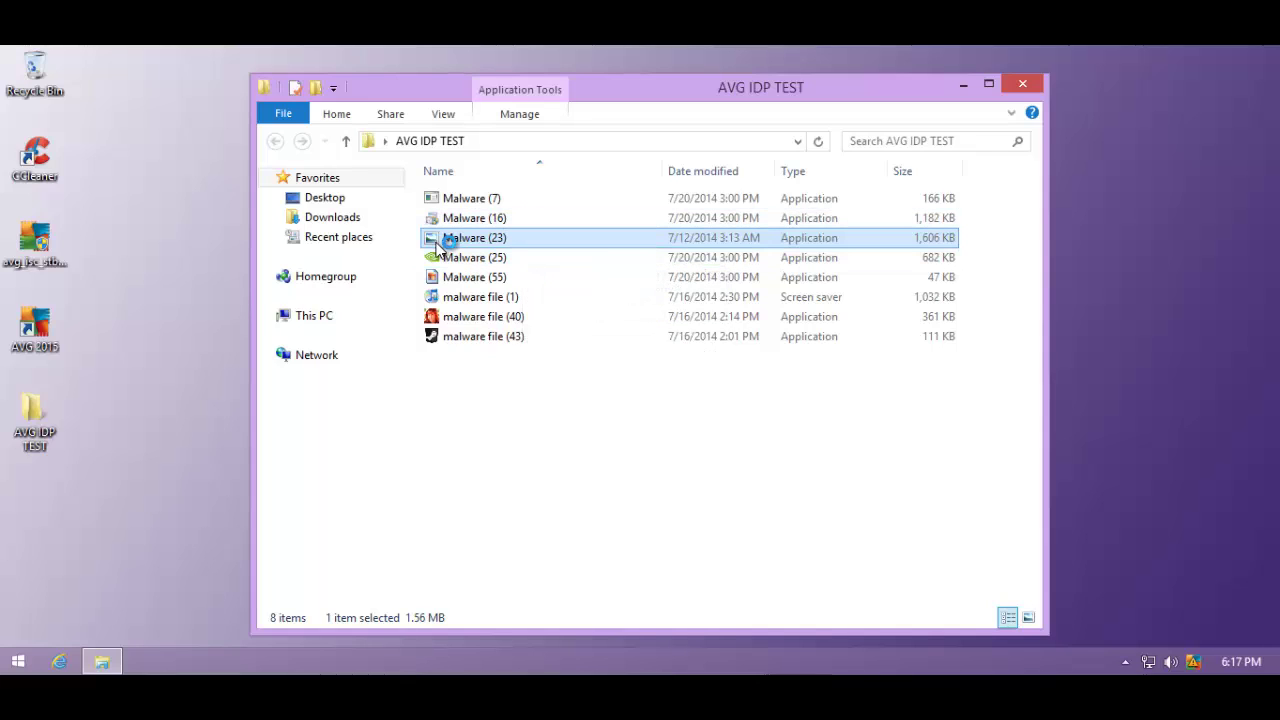
{"action": "mouse_move", "coordinate": [437, 248]}
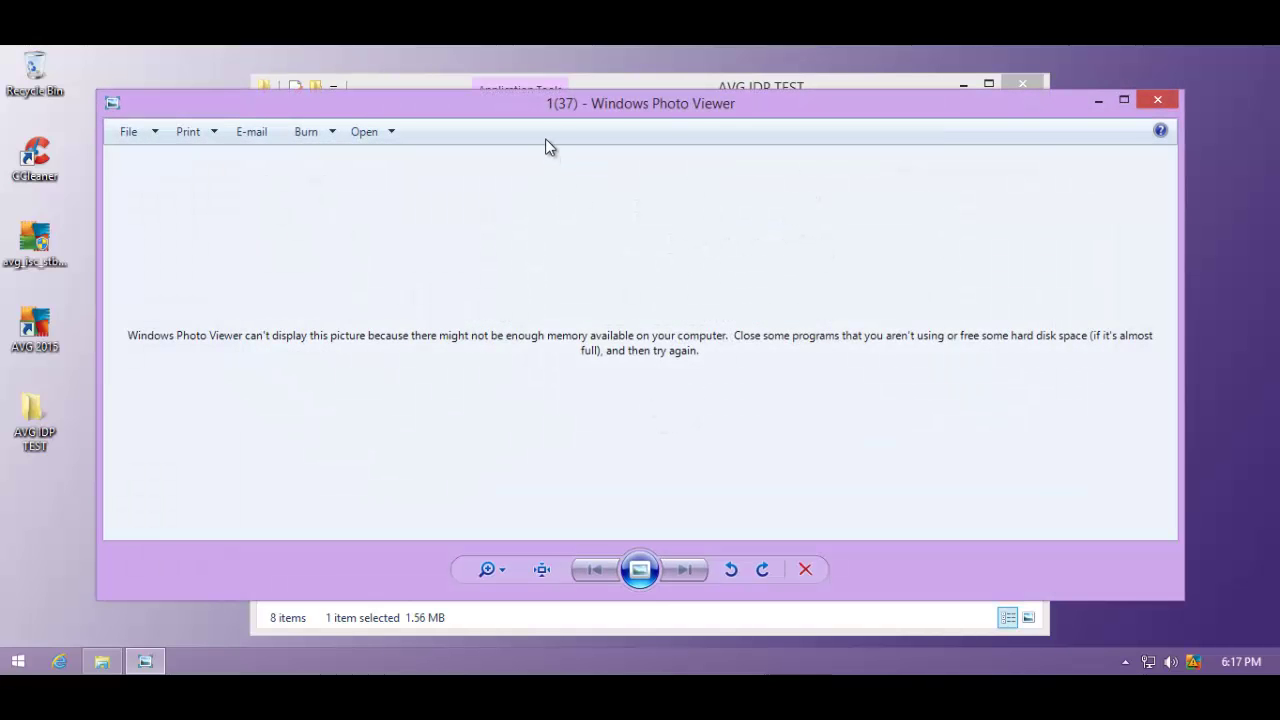
Move the Windows Photo Viewer window, which can't display the file, to a new spot
{"action": "left_click_drag", "start_coordinate": [641, 108], "coordinate": [597, 94]}
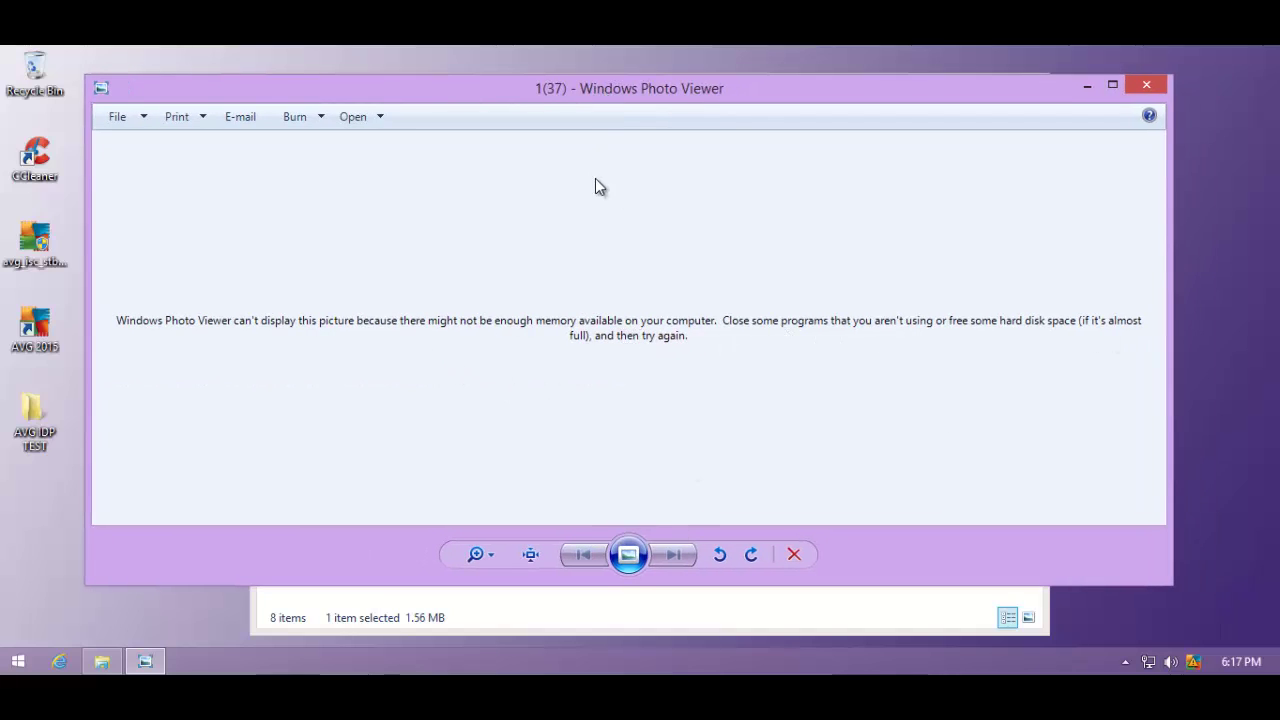
{"action": "left_click_drag", "start_coordinate": [546, 100], "coordinate": [520, 113]}
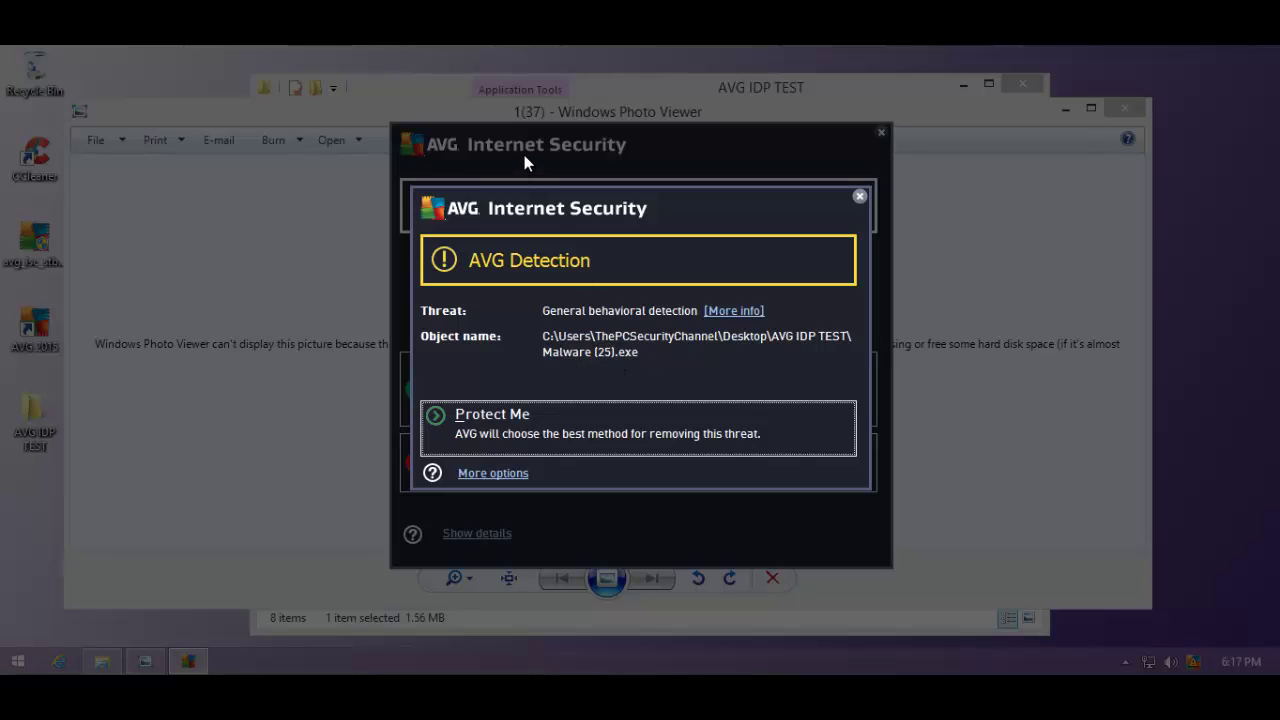
Let AVG remove Malware (25).exe via Protect Me, moving the alert aside while it runs
{"action": "left_click", "coordinate": [521, 437]}
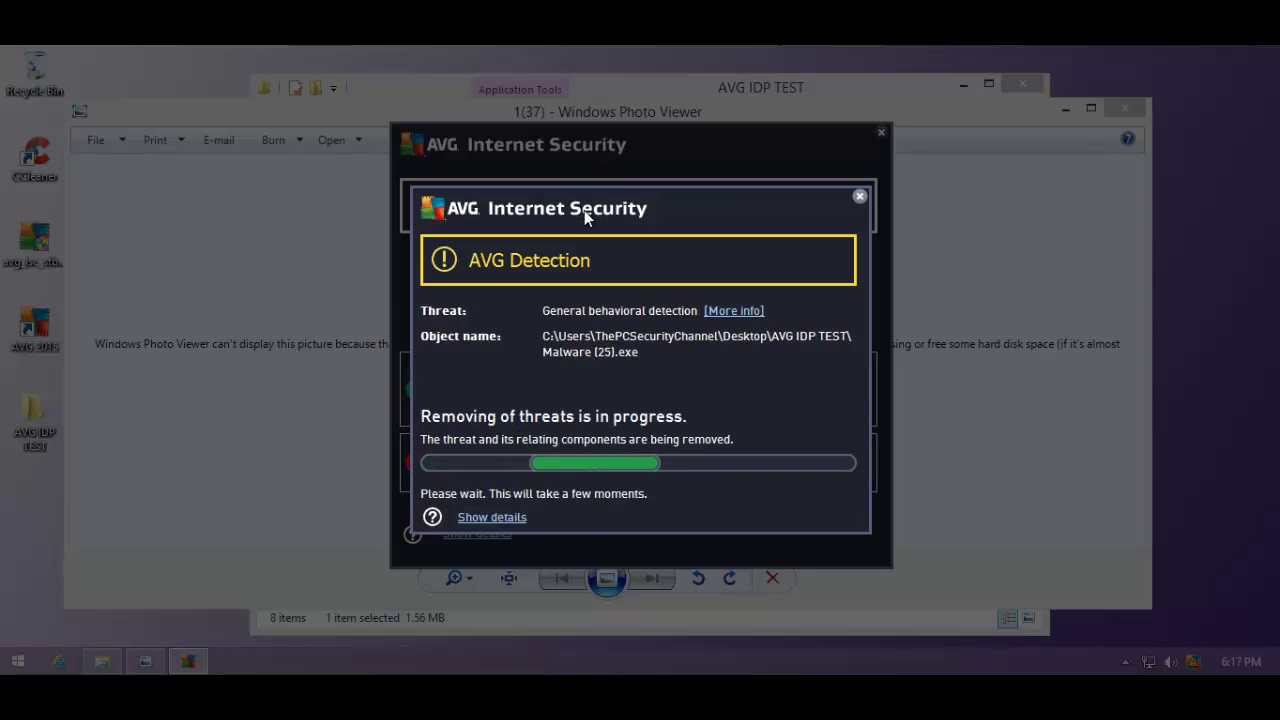
{"action": "left_click_drag", "start_coordinate": [590, 222], "coordinate": [935, 221]}
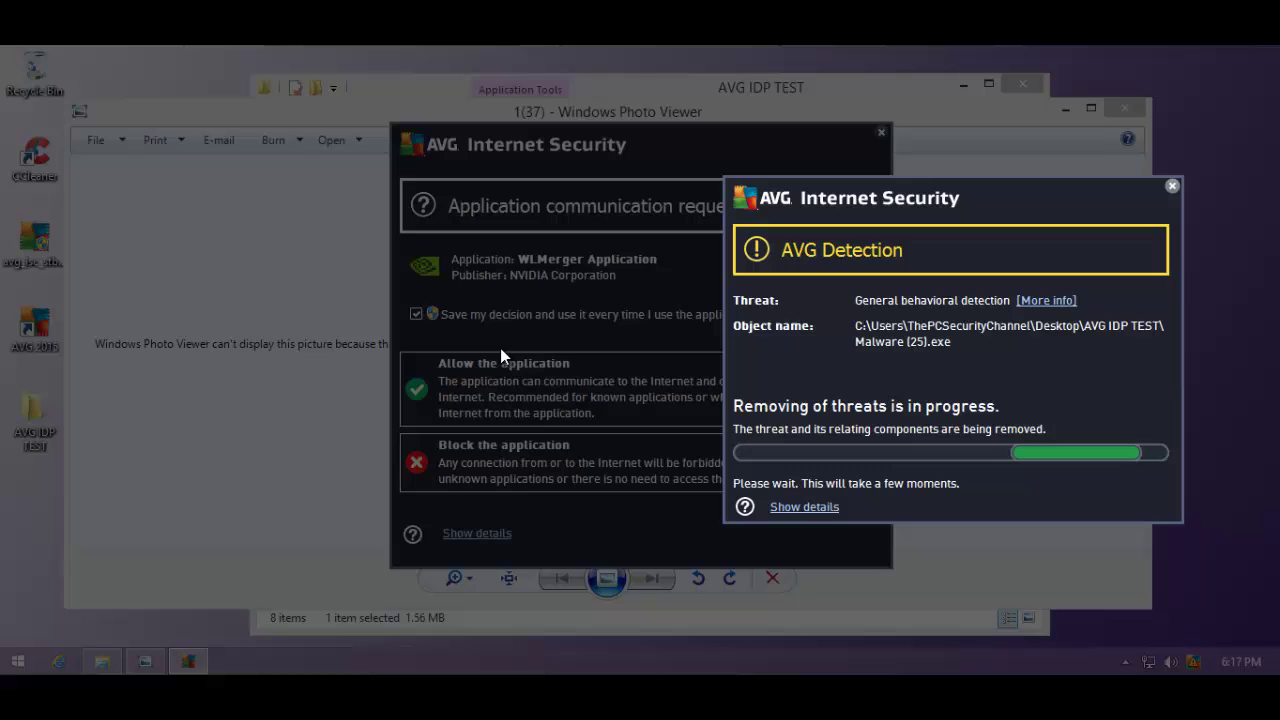
{"action": "left_click_drag", "start_coordinate": [984, 204], "coordinate": [728, 223]}
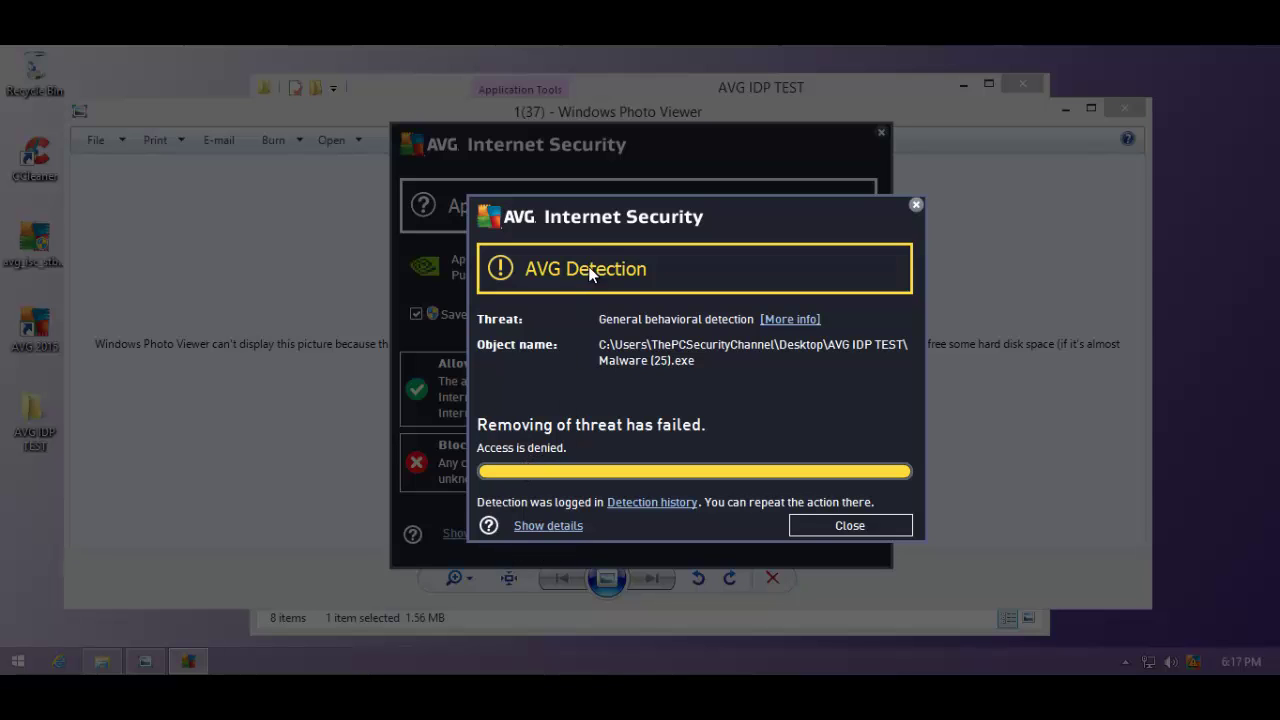
Dismiss the failed-removal alert and block WLMerger Application's Internet access, saving the decision
{"action": "left_click_drag", "start_coordinate": [594, 239], "coordinate": [654, 192]}
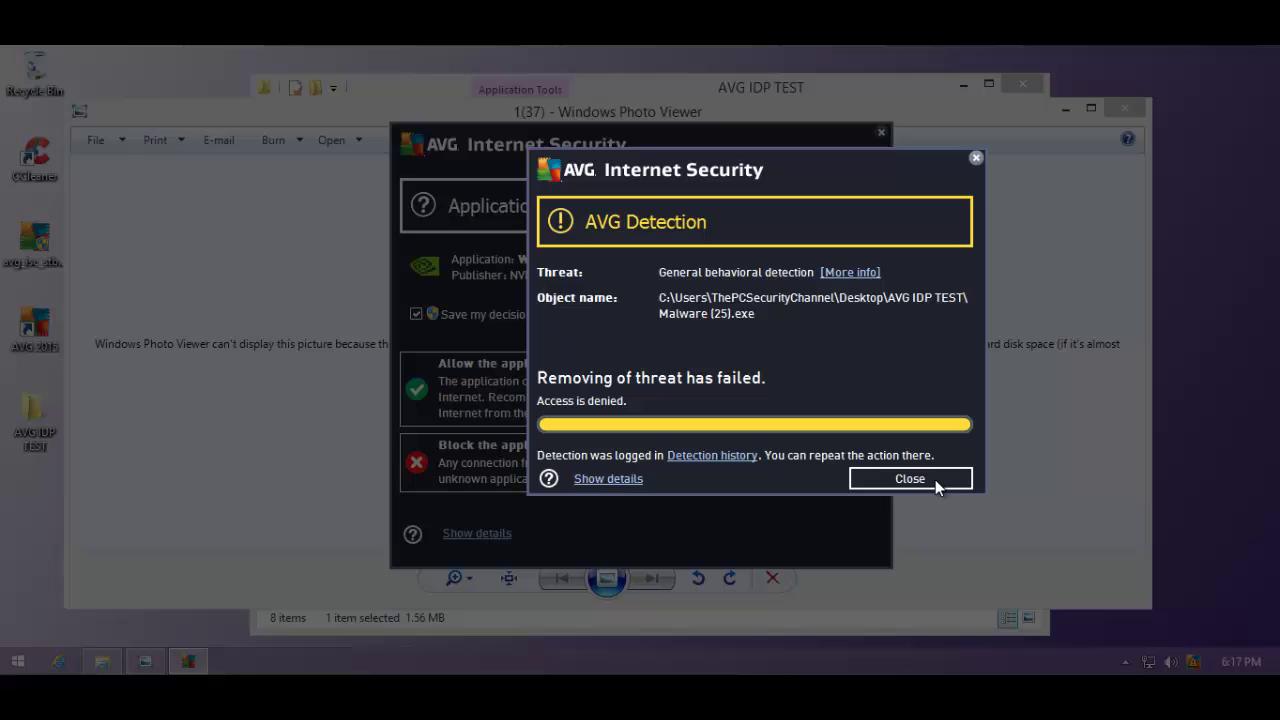
{"action": "left_click", "coordinate": [935, 479]}
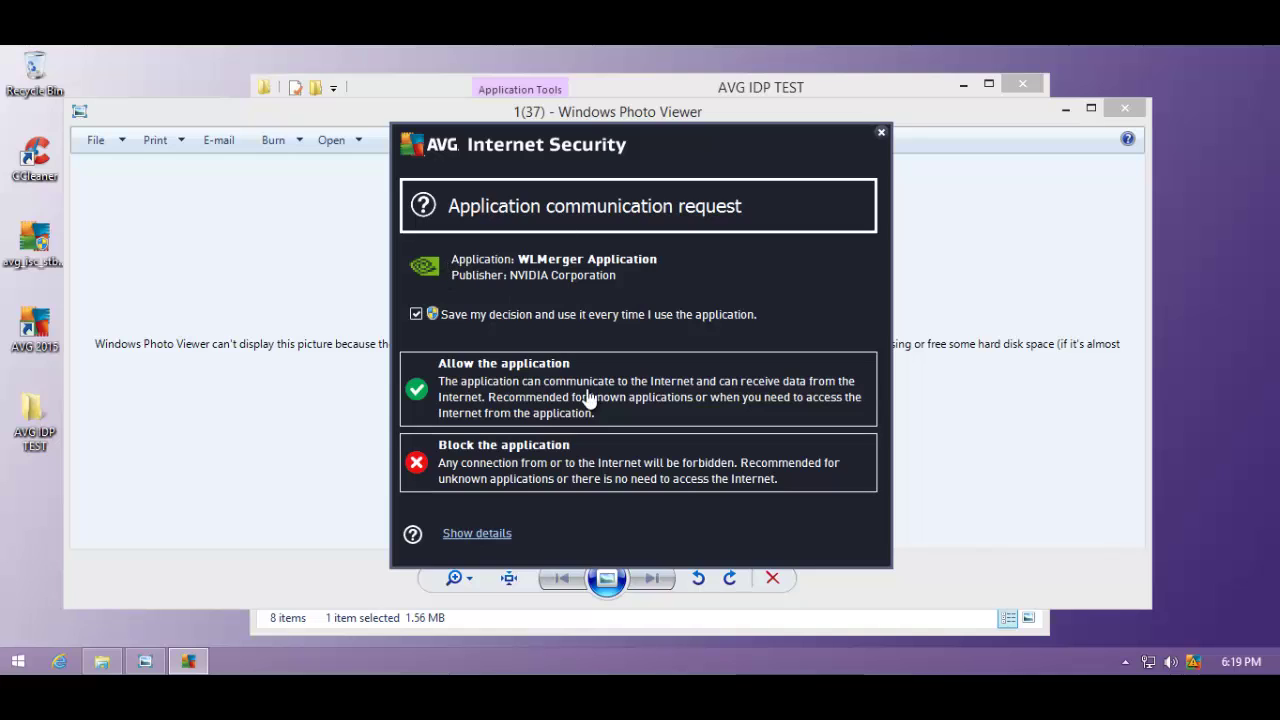
{"action": "left_click", "coordinate": [512, 468]}
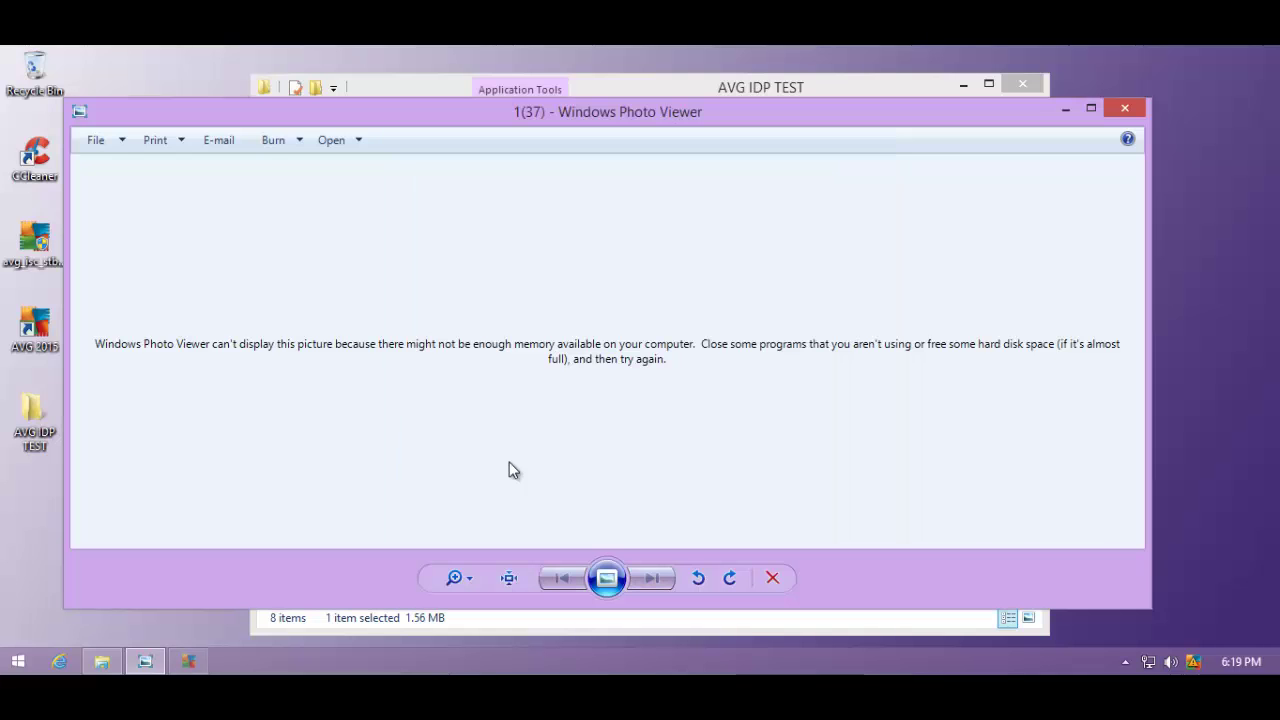
Close Photo Viewer, select Malware (16), and check Task Manager's processes for WLMerger and server (32 bit)
{"action": "left_click", "coordinate": [1138, 107]}
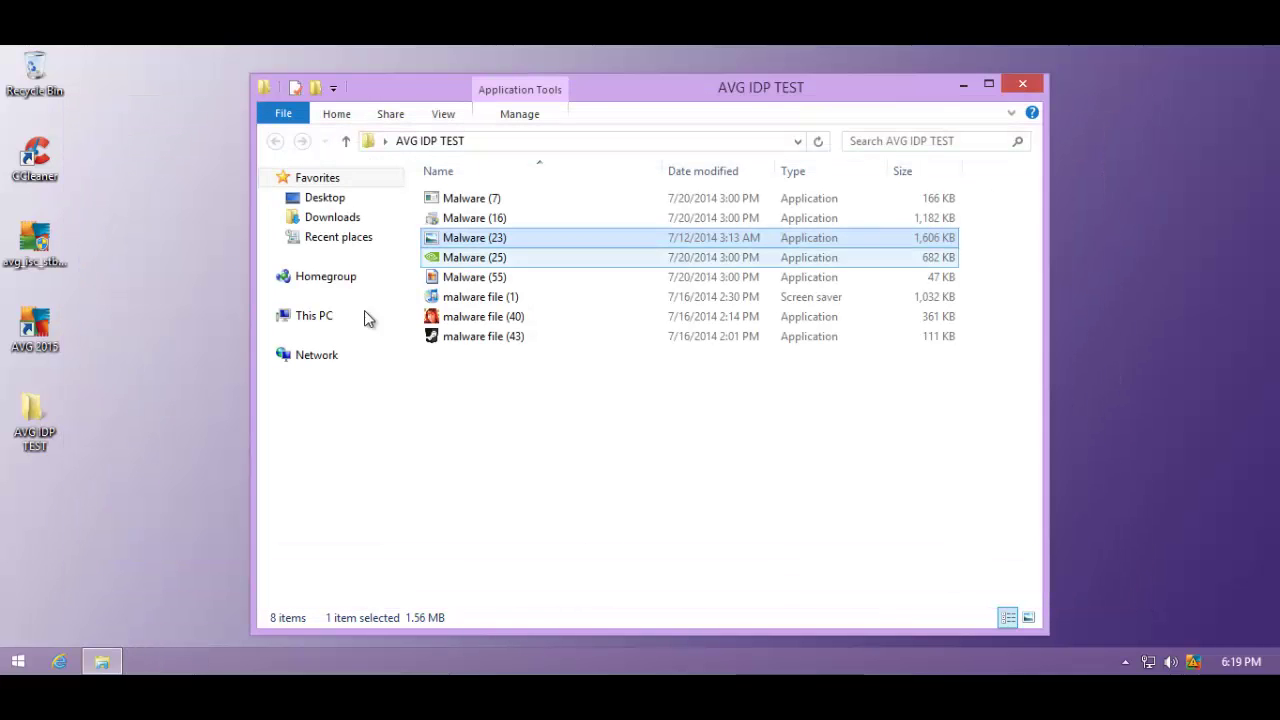
{"action": "left_click", "coordinate": [474, 218]}
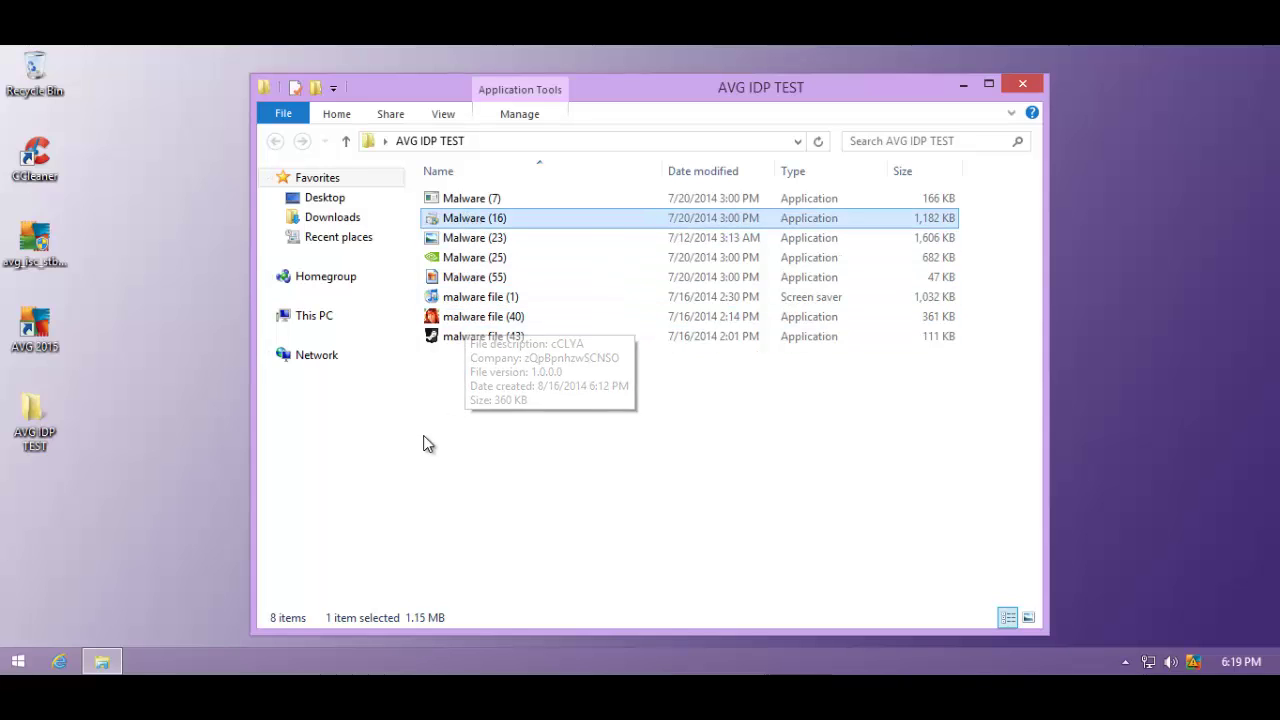
{"action": "right_click", "coordinate": [645, 668]}
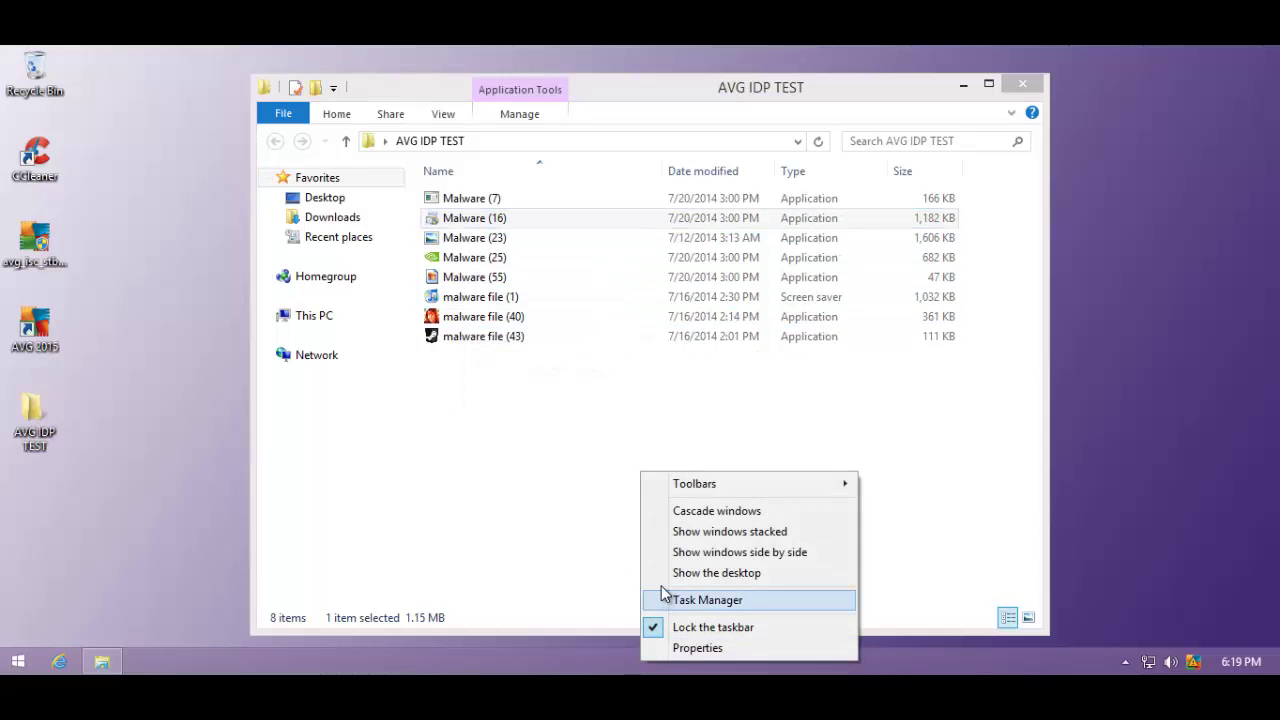
{"action": "left_click", "coordinate": [663, 599]}
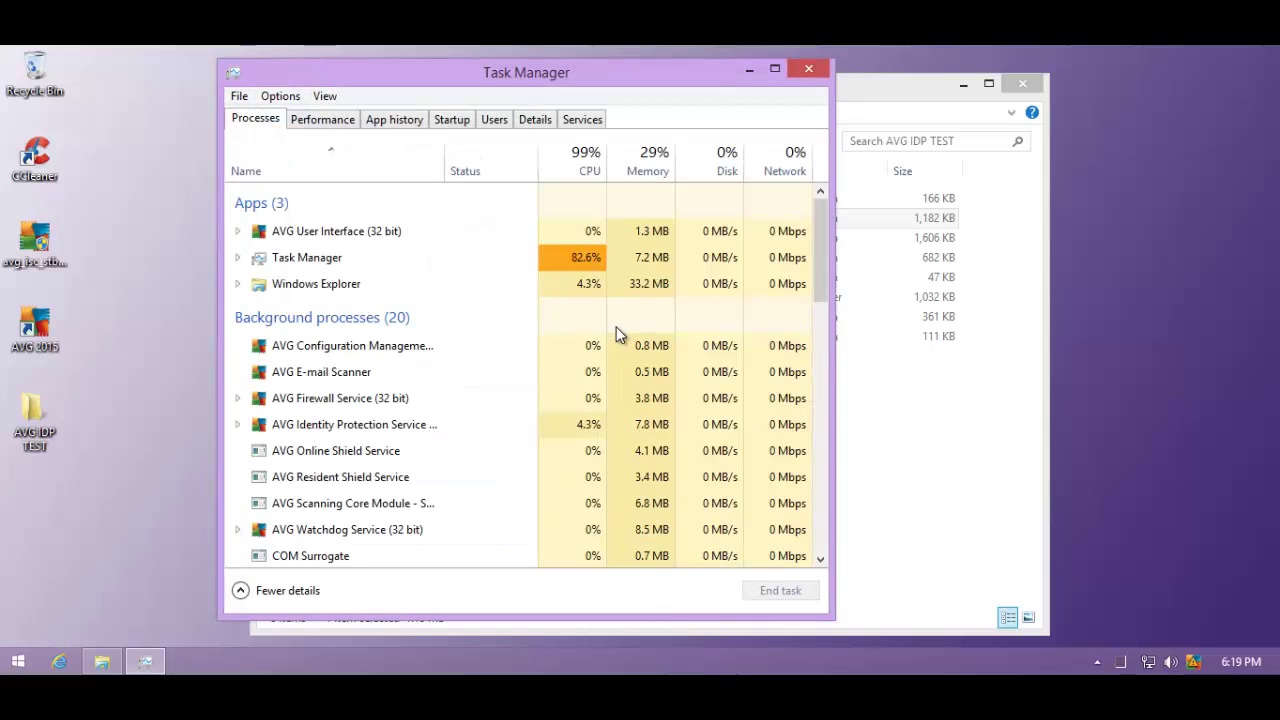
{"action": "scroll", "coordinate": [612, 332], "scroll_direction": "down", "scroll_amount": 3}
{"action": "scroll", "coordinate": [606, 332], "scroll_direction": "down", "scroll_amount": 2}
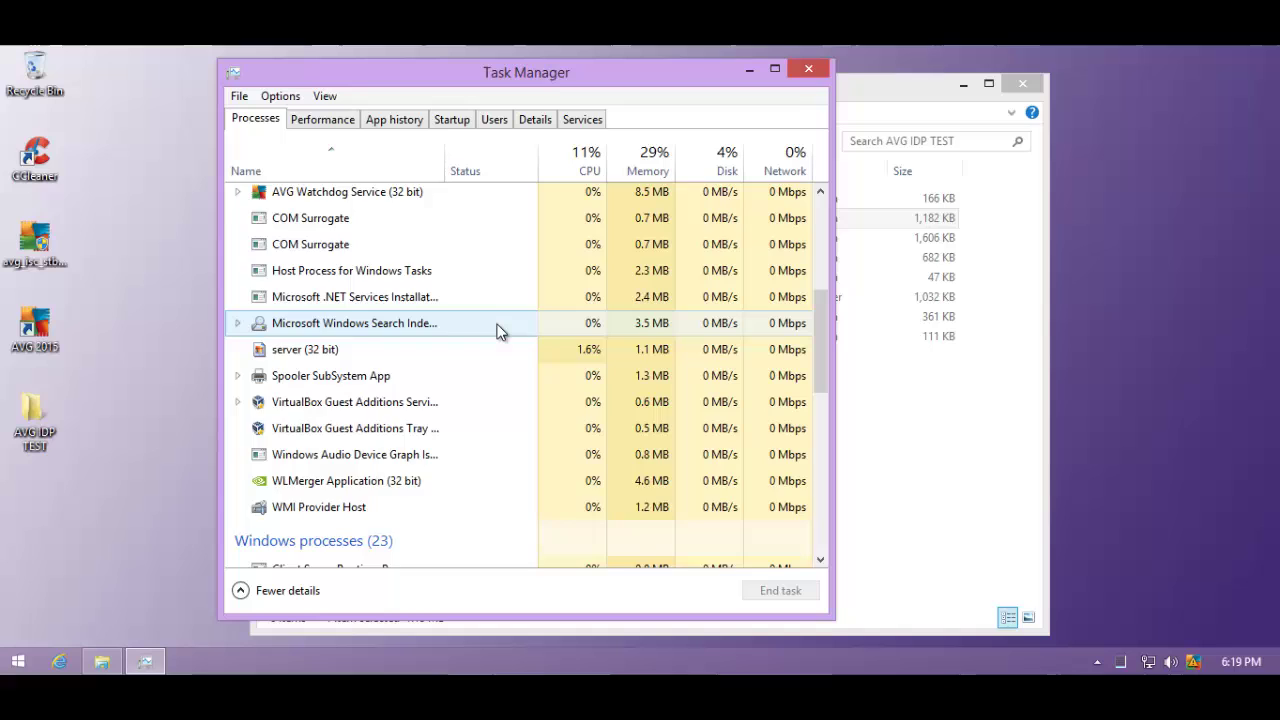
{"action": "scroll", "coordinate": [499, 332], "scroll_direction": "up", "scroll_amount": 3}
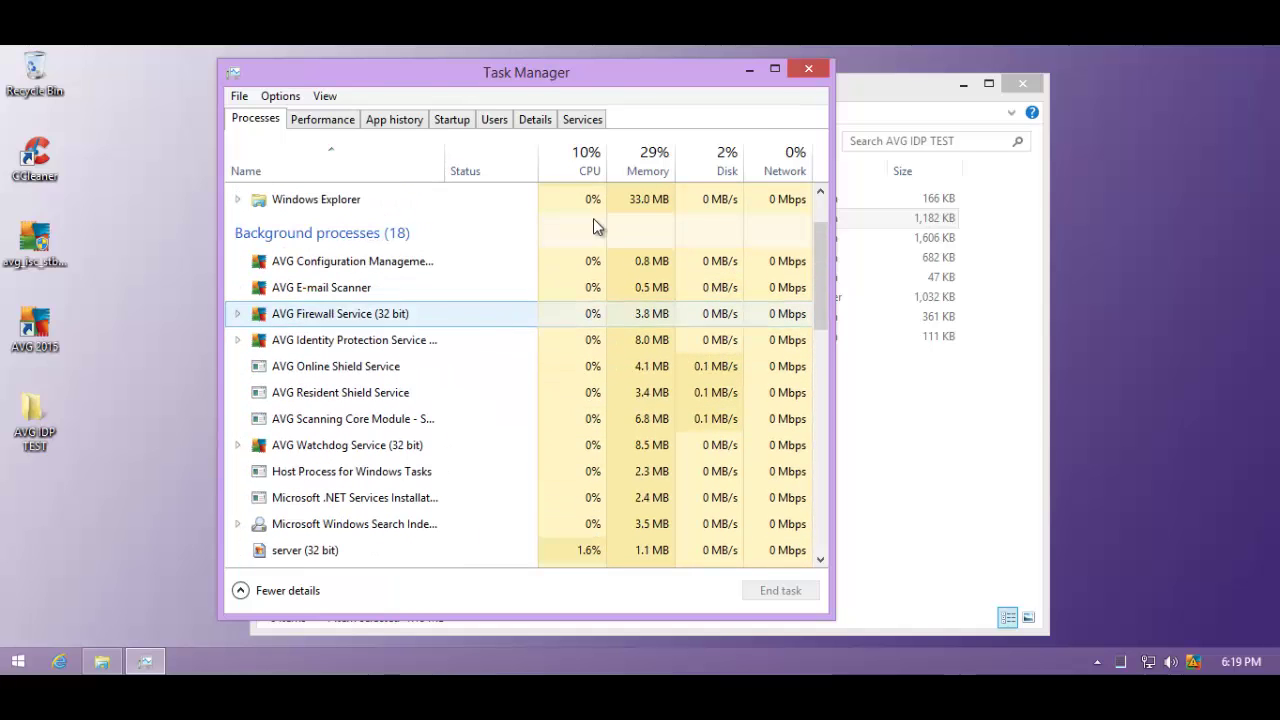
{"action": "left_click", "coordinate": [806, 68]}
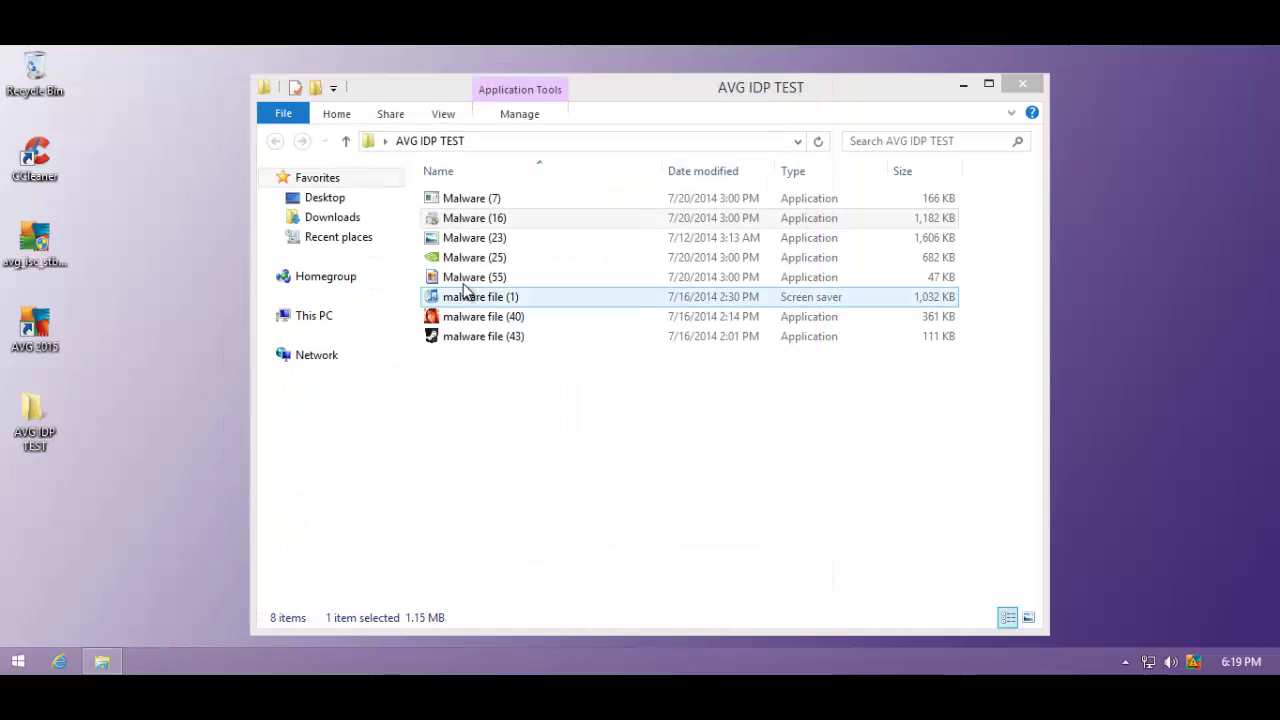
Launch Malware (16), approve its UAC prompt, pass the New Player welcome page, close the advert
{"action": "double_click", "coordinate": [490, 222]}
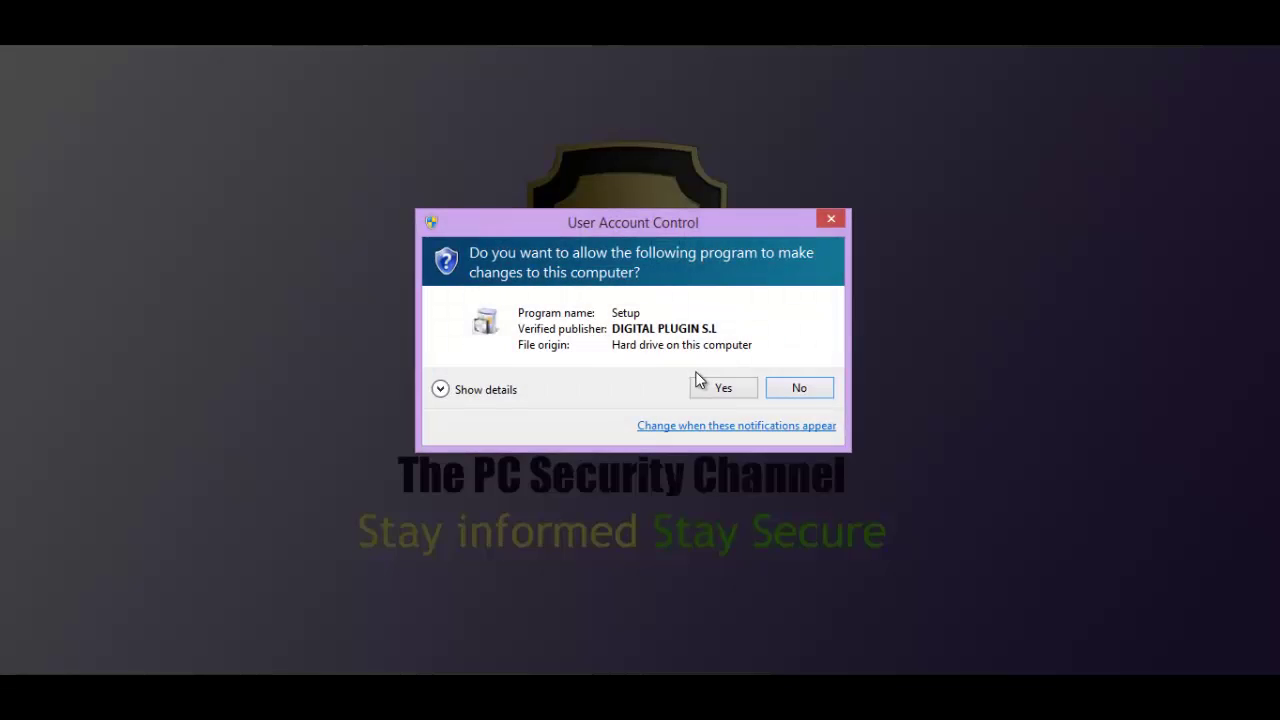
{"action": "left_click", "coordinate": [709, 379]}
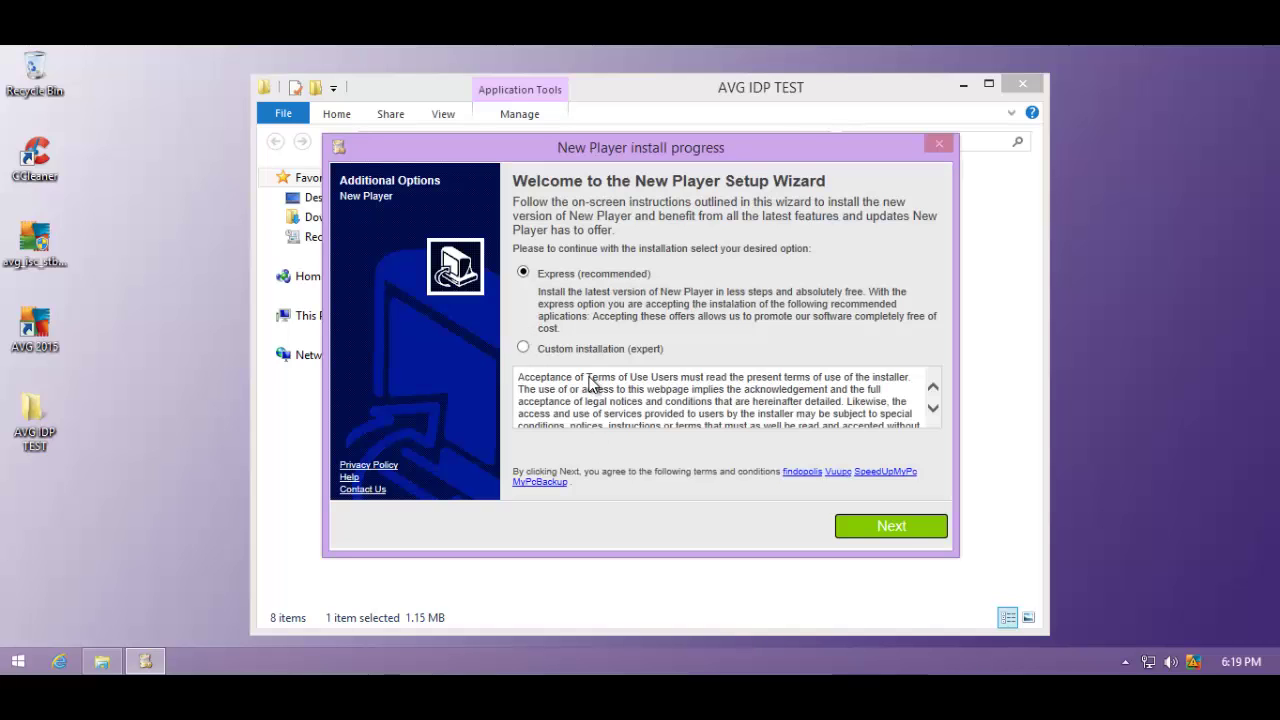
{"action": "left_click", "coordinate": [895, 527]}
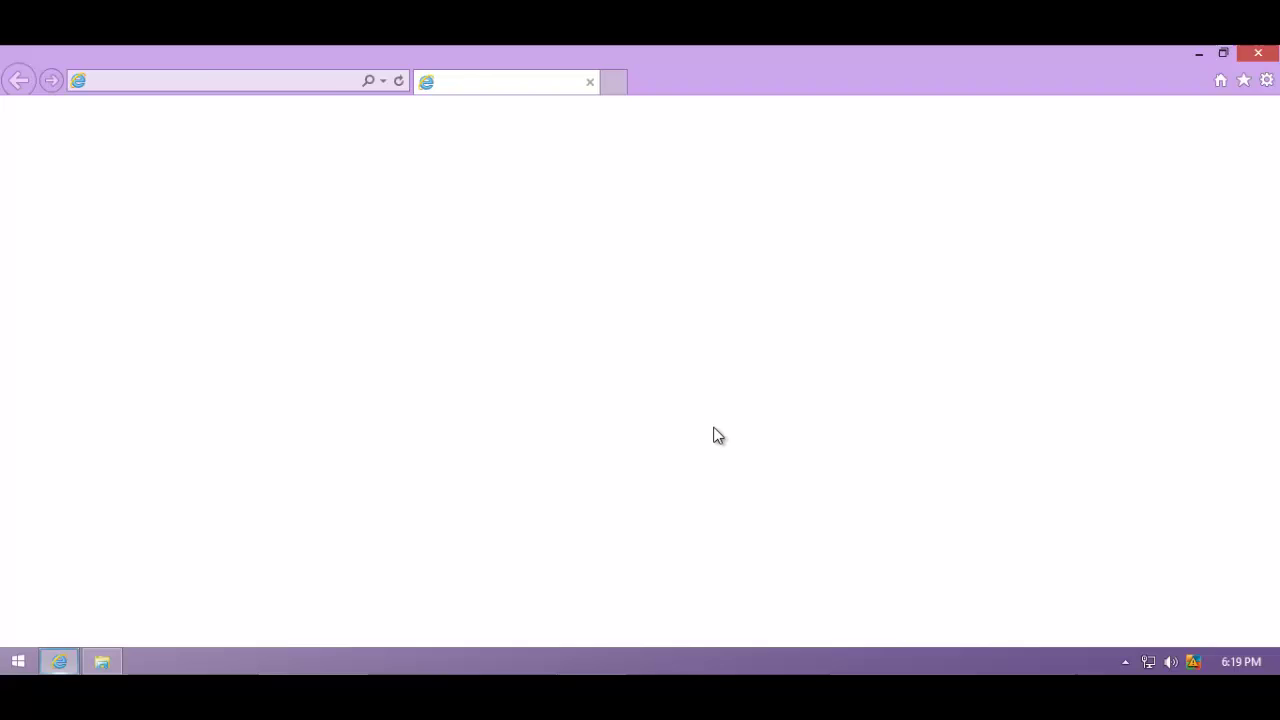
{"action": "left_click", "coordinate": [590, 84]}
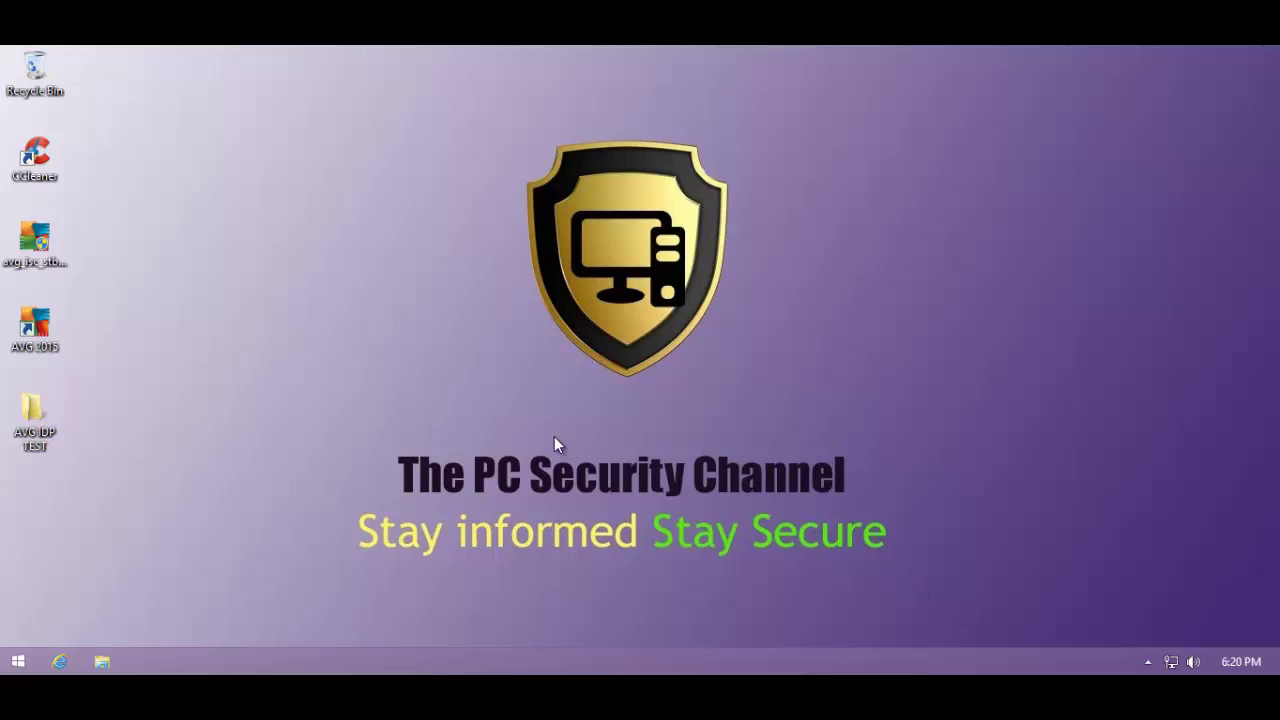
Open the AVG IDP TEST folder, then view and close AVG's 'Computer protection disabled' dashboard
{"action": "double_click", "coordinate": [30, 425]}
{"action": "left_click", "coordinate": [1125, 661]}
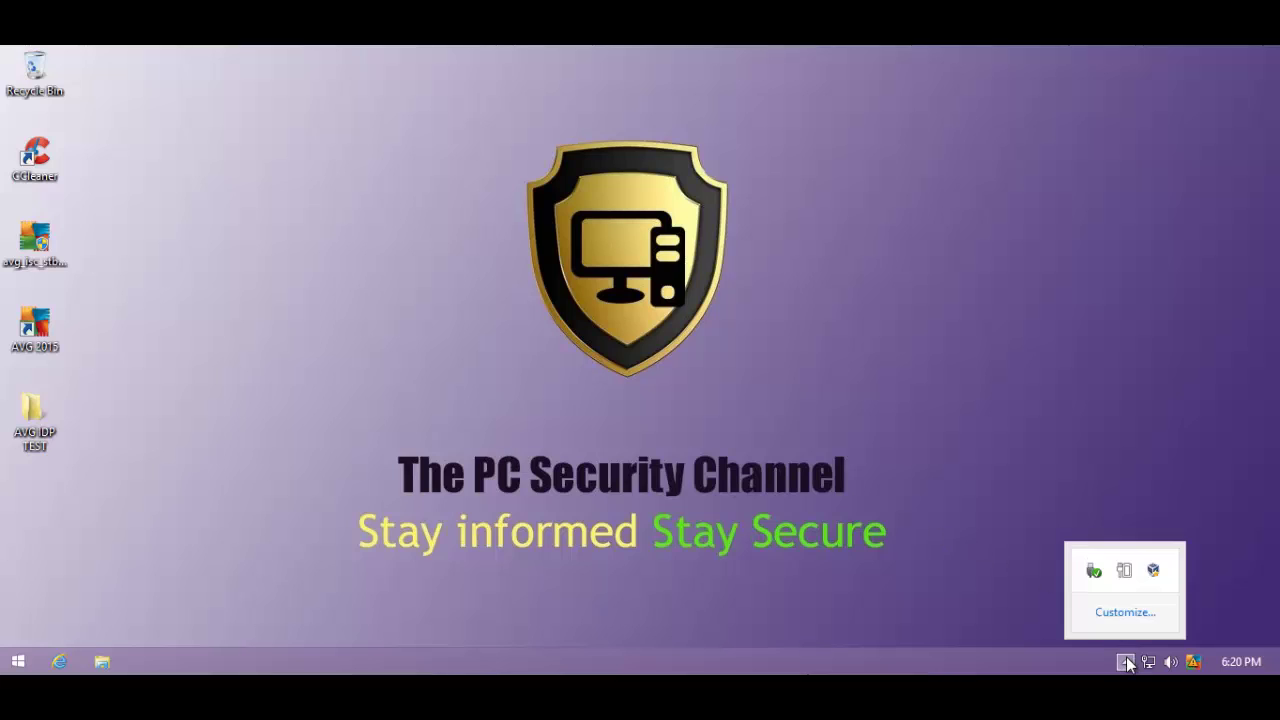
{"action": "left_click", "coordinate": [1125, 661]}
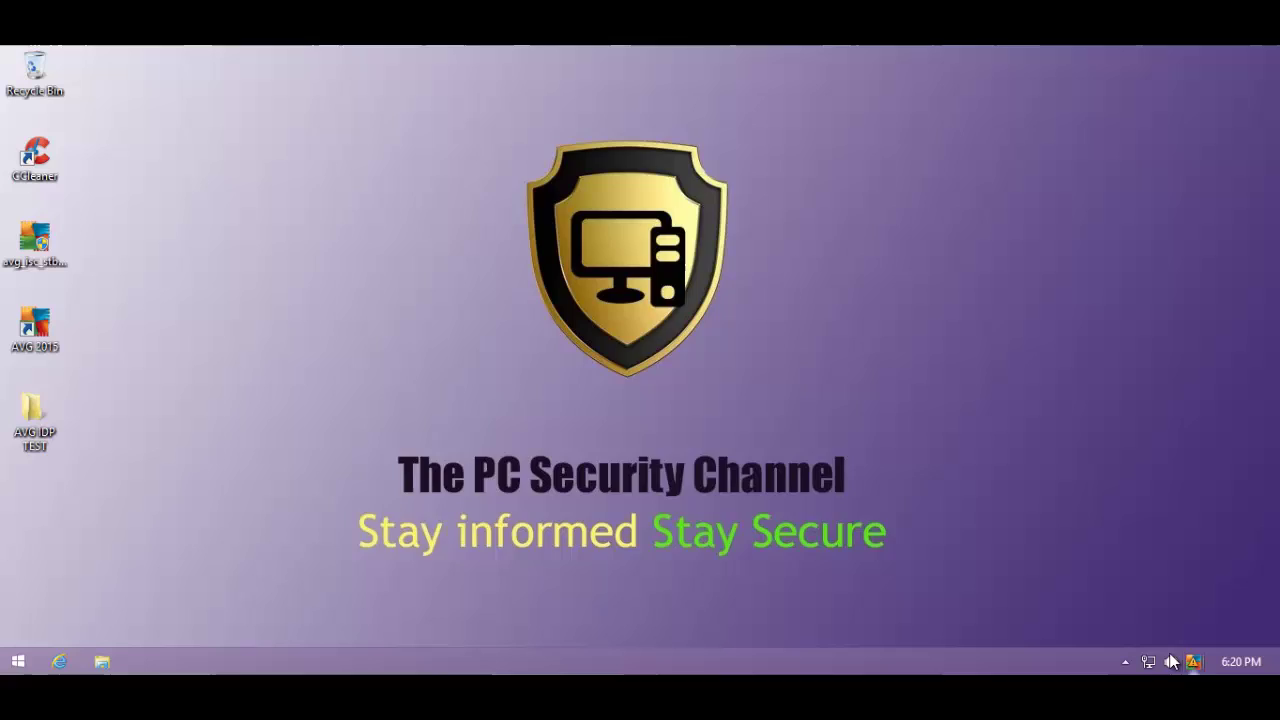
{"action": "double_click", "coordinate": [1193, 661]}
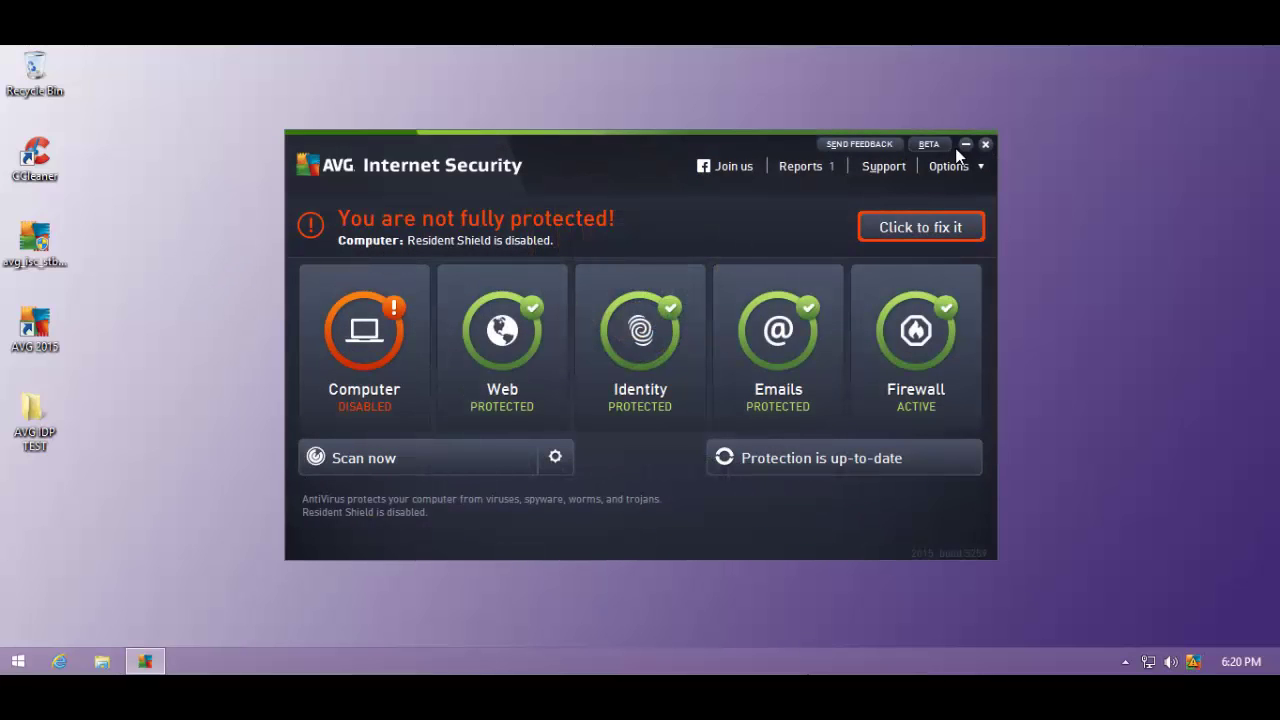
{"action": "left_click", "coordinate": [985, 144]}
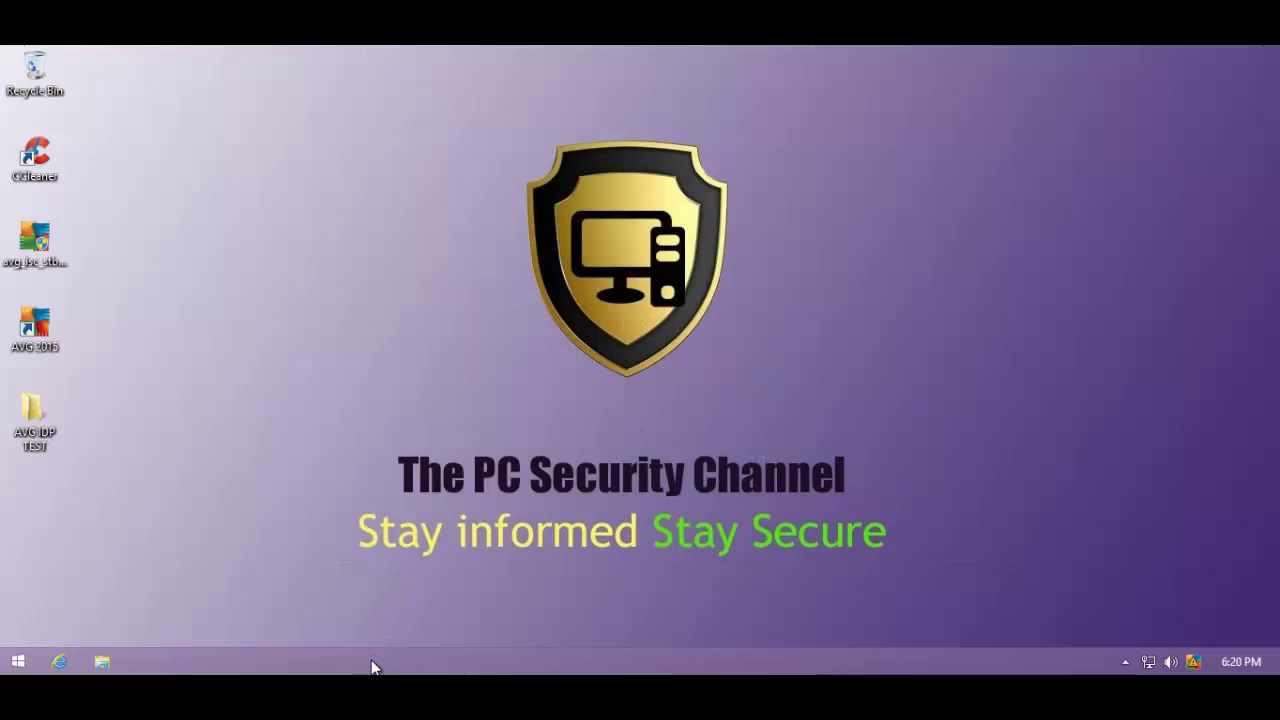
{"action": "right_click", "coordinate": [371, 667]}
In Task Manager, select server (32 bit) and block WLMerger Application's Internet access, approving the prompt
{"action": "left_click", "coordinate": [399, 597]}
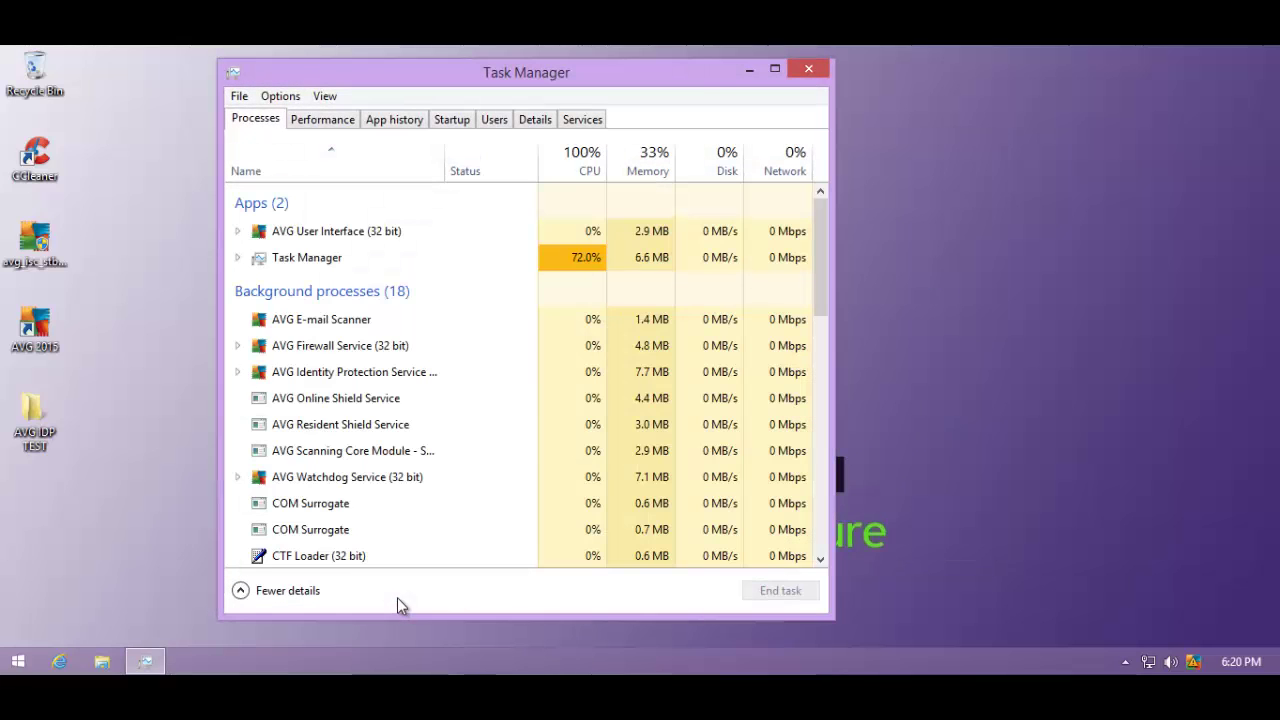
{"action": "scroll", "coordinate": [394, 394], "scroll_direction": "down", "scroll_amount": 3}
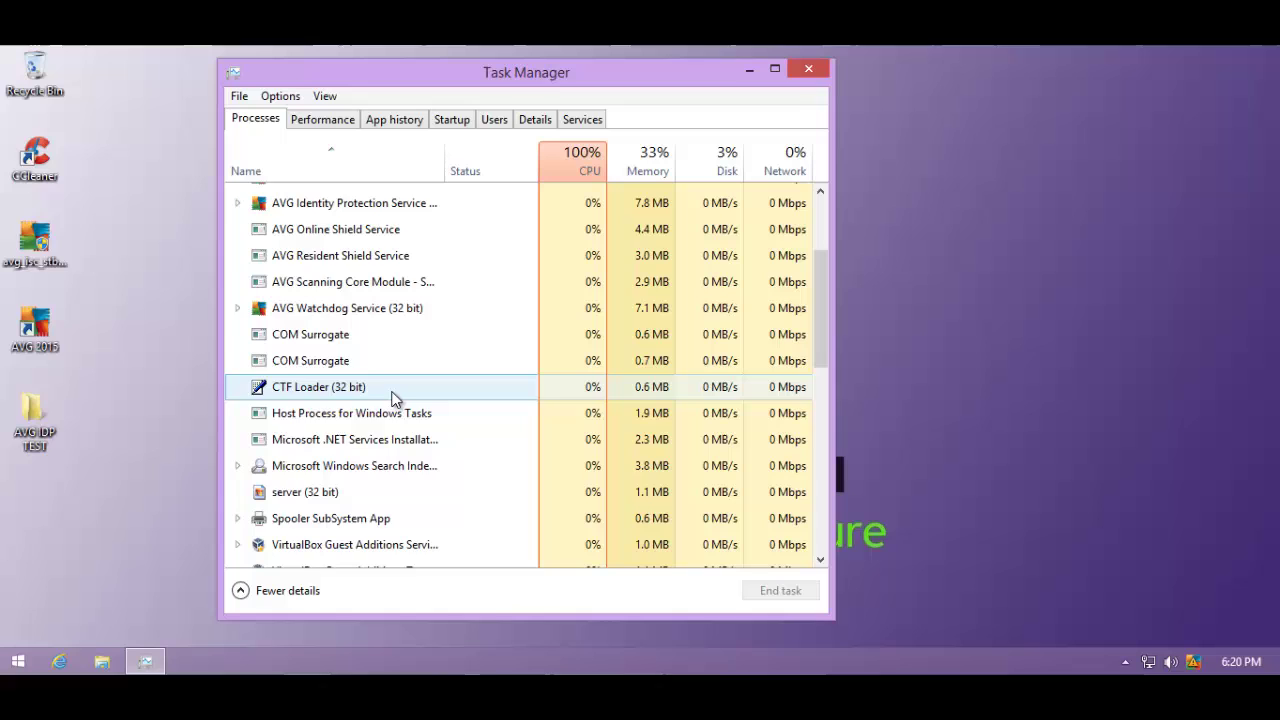
{"action": "left_click", "coordinate": [360, 466]}
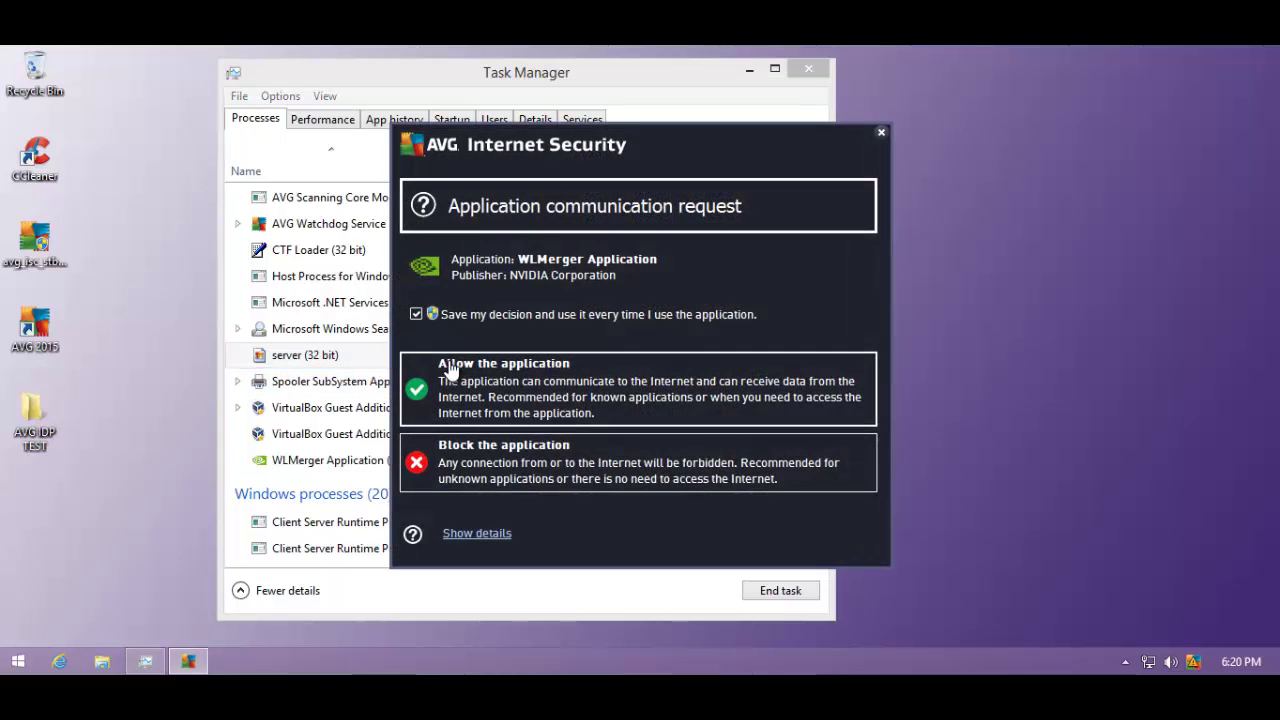
{"action": "left_click", "coordinate": [469, 465]}
{"action": "left_click", "coordinate": [722, 393]}
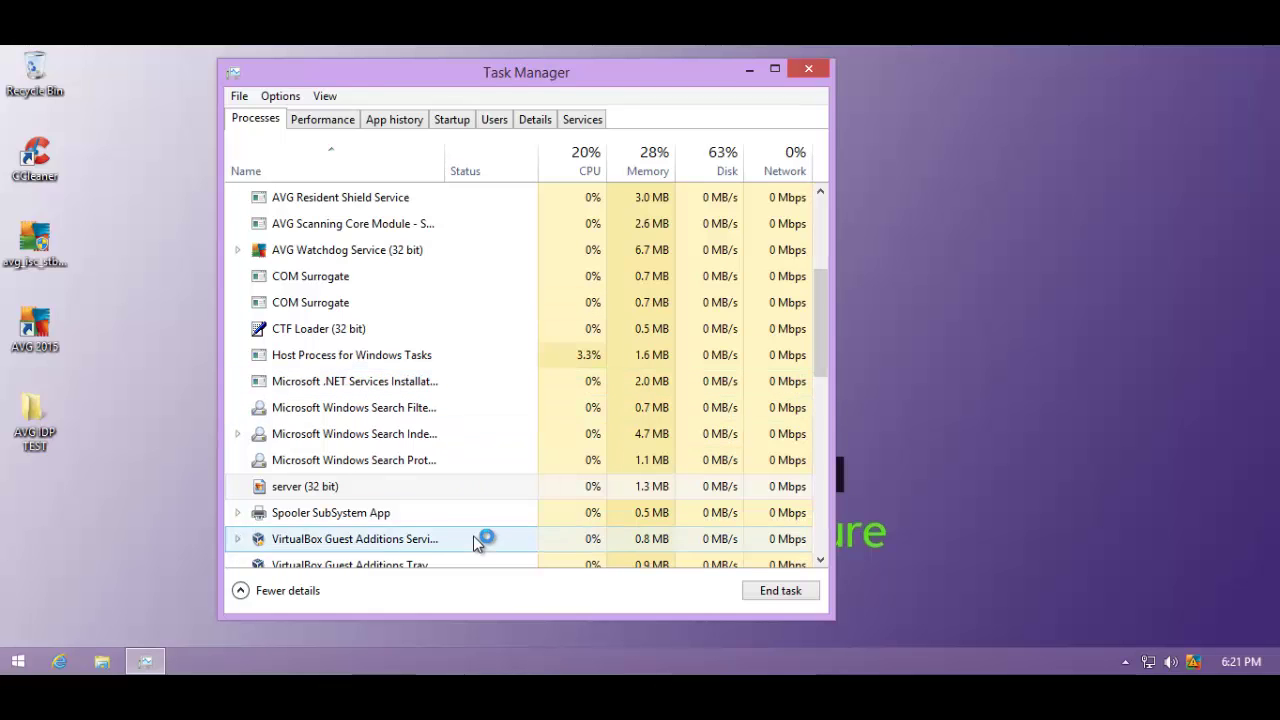
{"action": "left_click", "coordinate": [362, 490]}
{"action": "scroll", "coordinate": [386, 391], "scroll_direction": "down", "scroll_amount": 3}
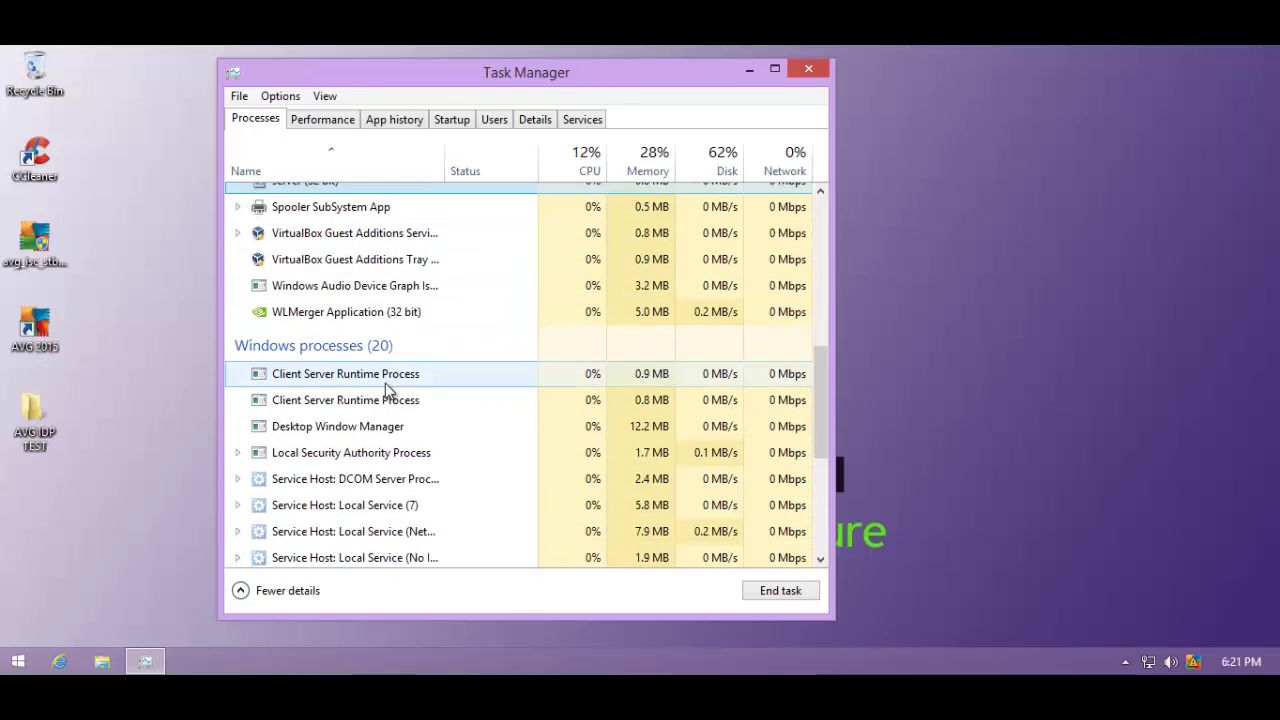
{"action": "scroll", "coordinate": [388, 390], "scroll_direction": "up", "scroll_amount": 3}
{"action": "scroll", "coordinate": [388, 390], "scroll_direction": "up", "scroll_amount": 2}
{"action": "scroll", "coordinate": [388, 388], "scroll_direction": "down", "scroll_amount": 1}
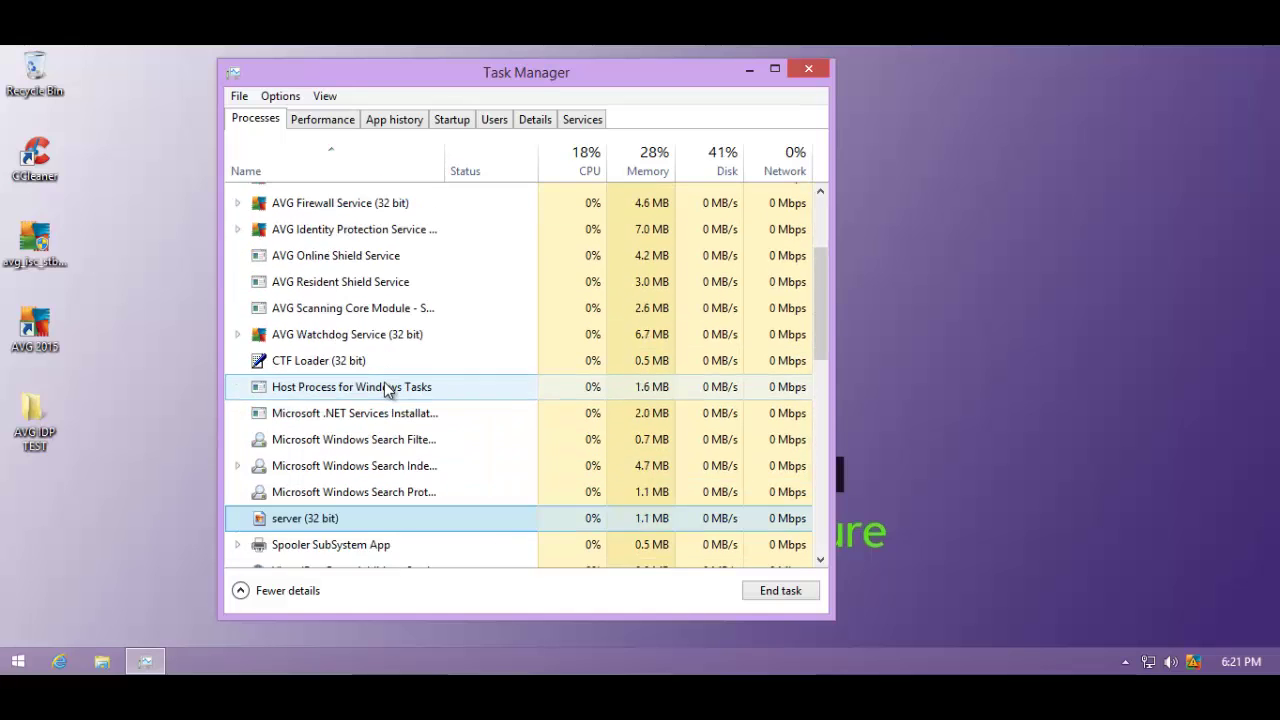
{"action": "scroll", "coordinate": [378, 388], "scroll_direction": "up", "scroll_amount": 2}
{"action": "scroll", "coordinate": [375, 388], "scroll_direction": "up", "scroll_amount": 1}
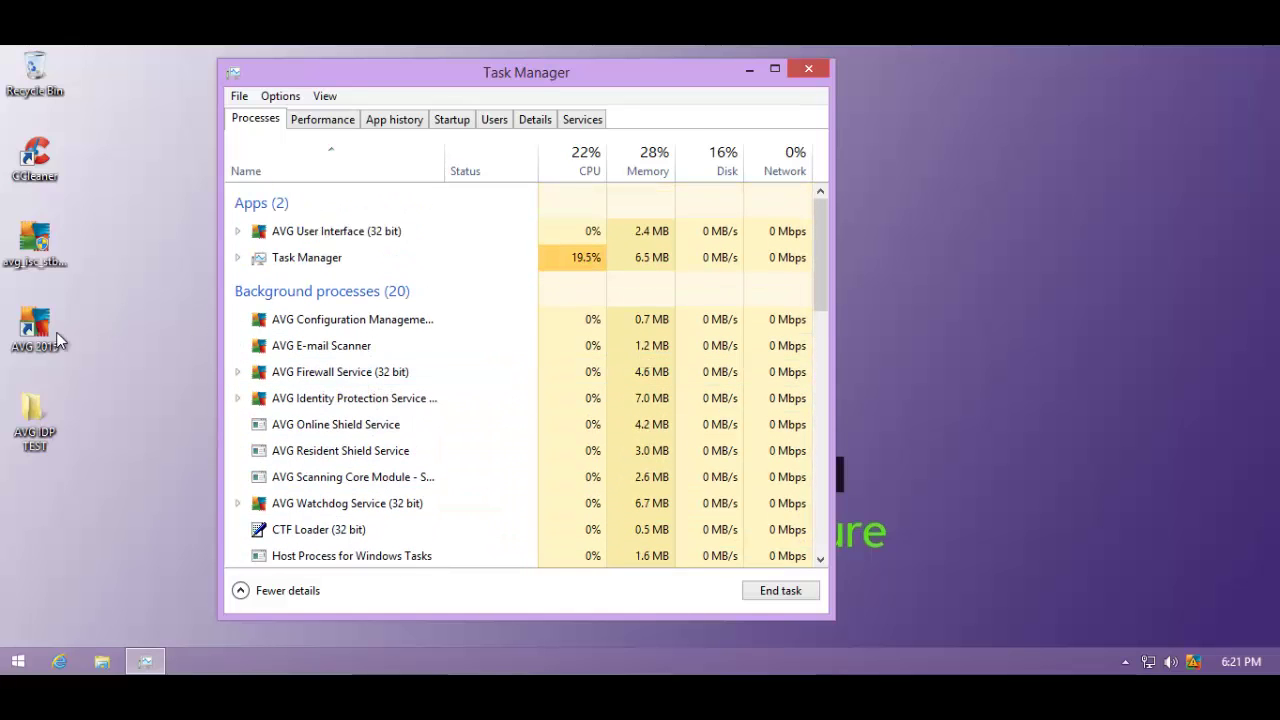
Confirm the AVG IDP TEST folder now holds 7 files, then recheck and close AVG's dashboard
{"action": "left_click", "coordinate": [30, 401]}
{"action": "double_click", "coordinate": [30, 401]}
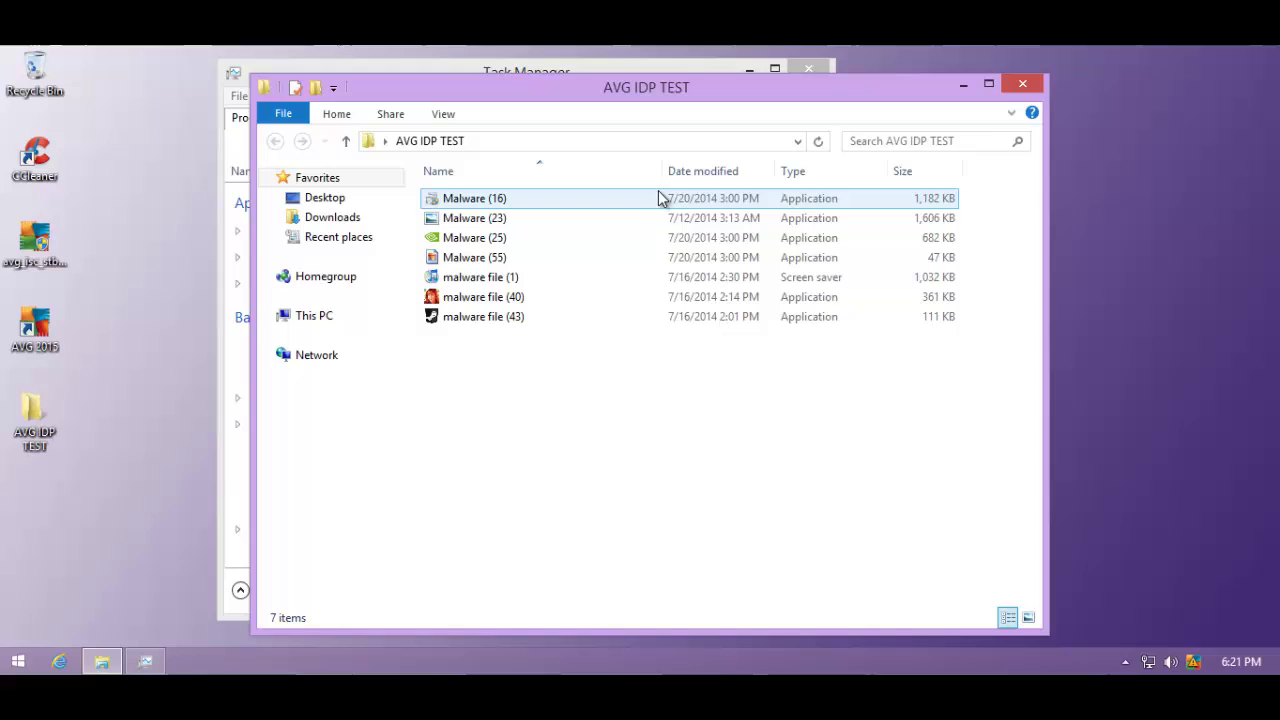
{"action": "left_click", "coordinate": [1020, 87]}
{"action": "left_click_drag", "start_coordinate": [611, 81], "coordinate": [962, 86]}
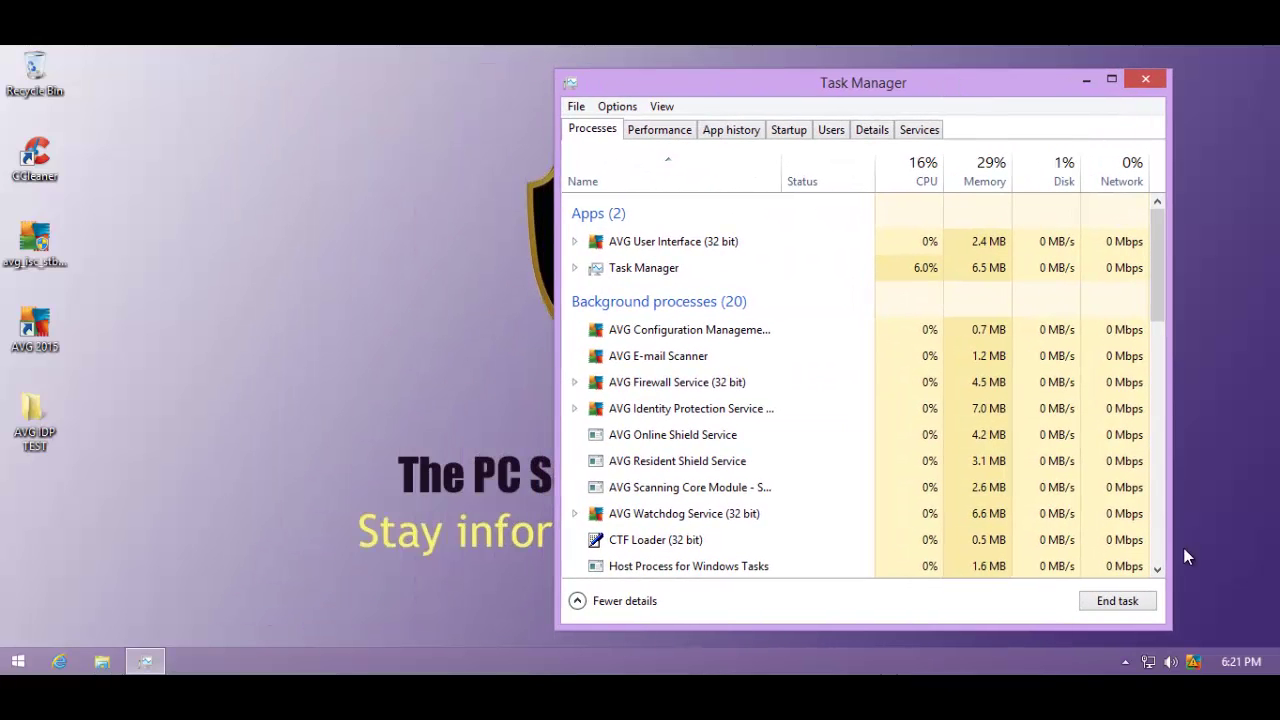
{"action": "double_click", "coordinate": [1193, 661]}
{"action": "left_click_drag", "start_coordinate": [561, 138], "coordinate": [357, 124]}
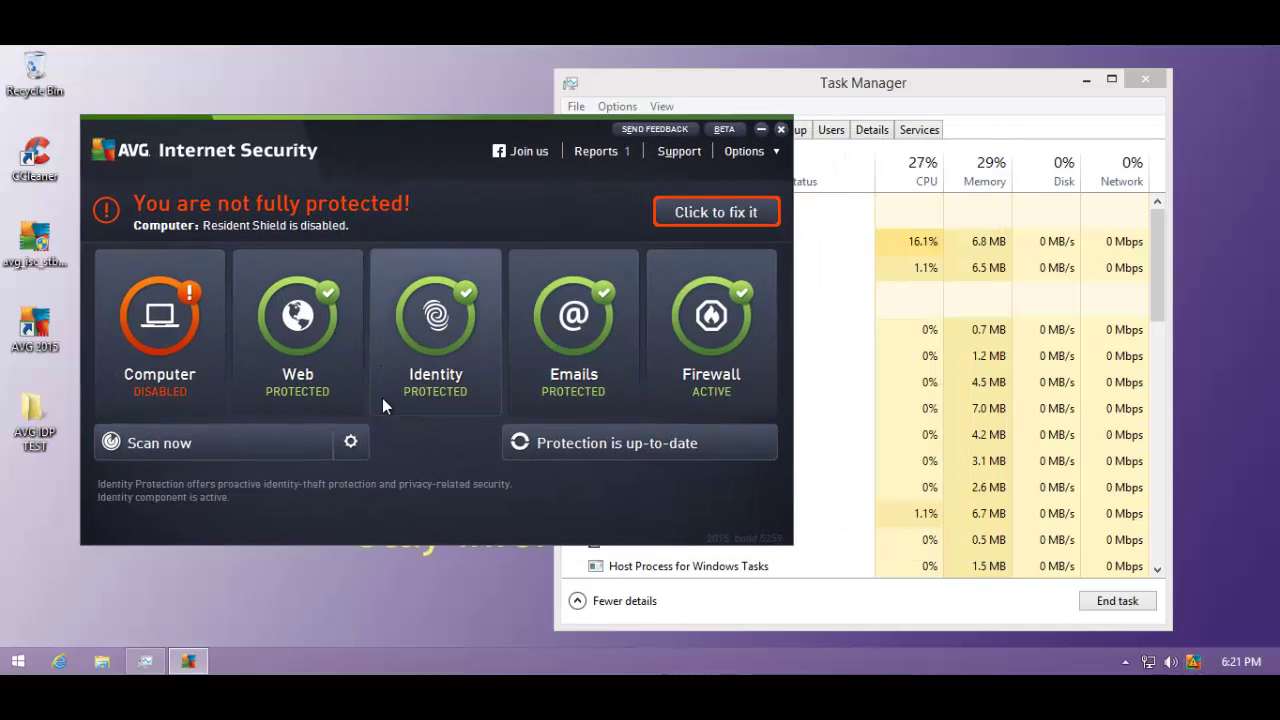
{"action": "left_click", "coordinate": [782, 131]}
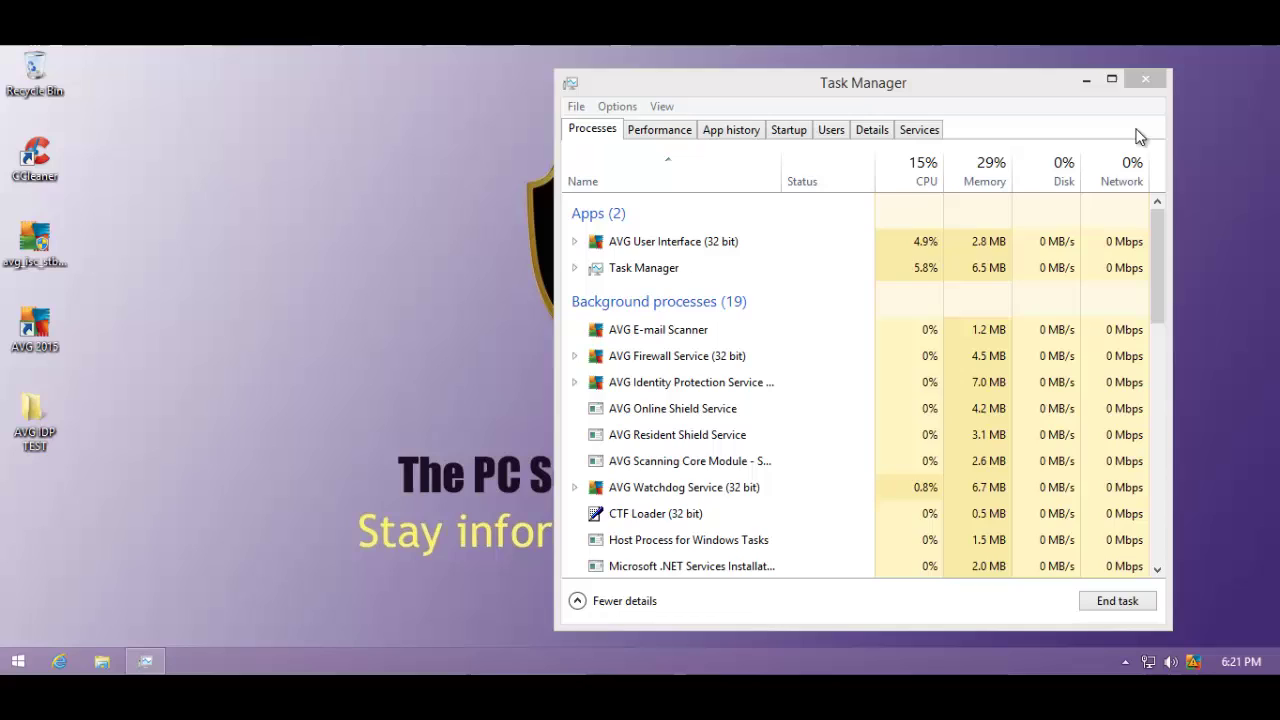
Close Task Manager, return to HitmanPro's results and show the Volume Boot Record rootkit name
{"action": "left_click", "coordinate": [1147, 85]}
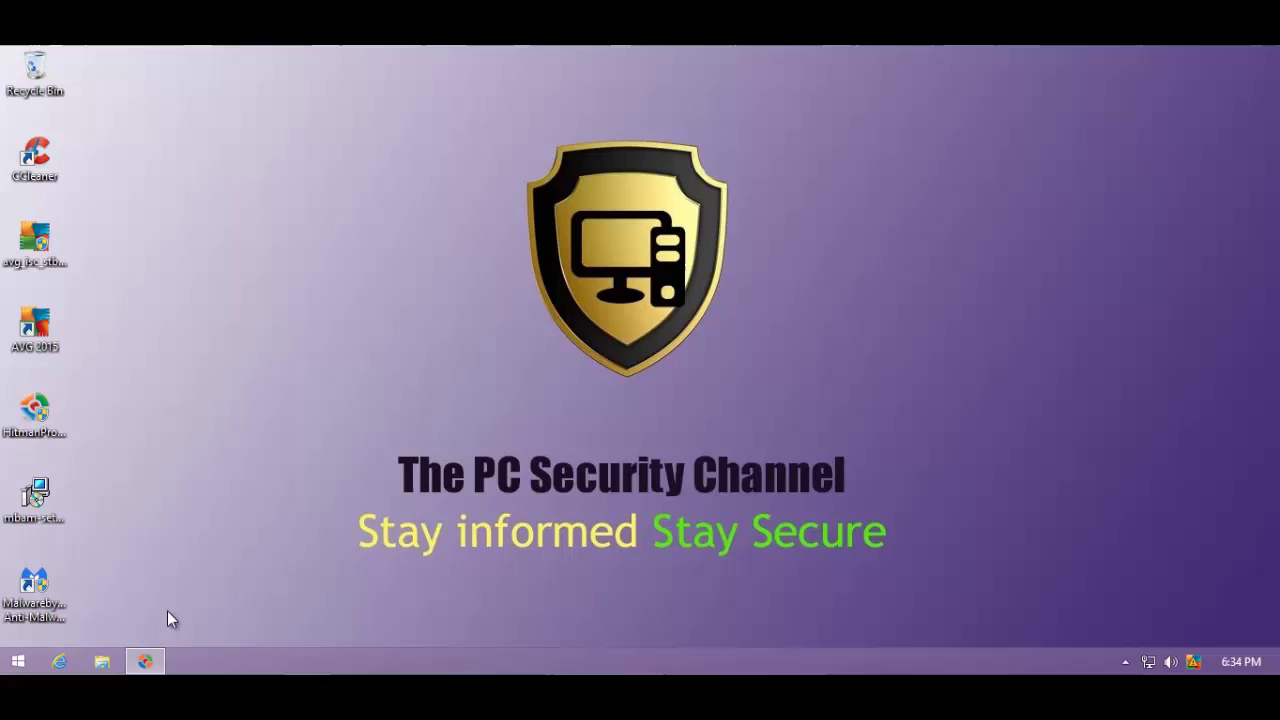
{"action": "left_click", "coordinate": [145, 661]}
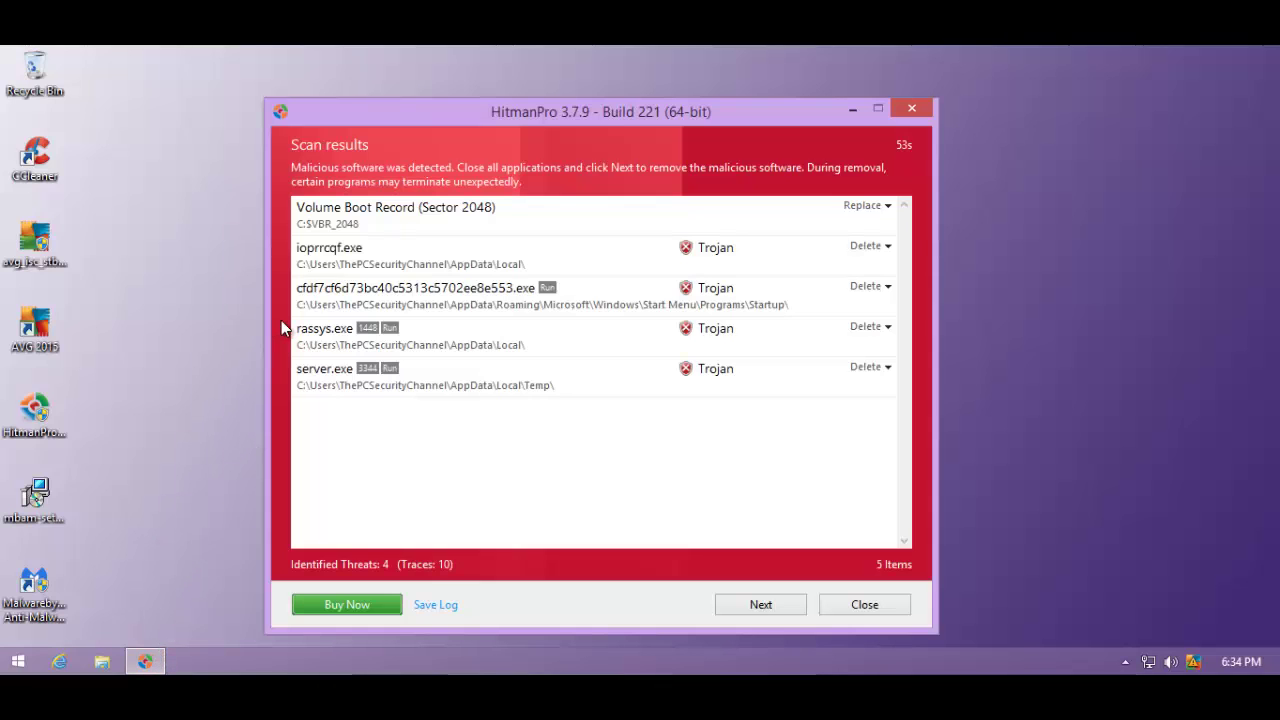
{"action": "left_click", "coordinate": [390, 214]}
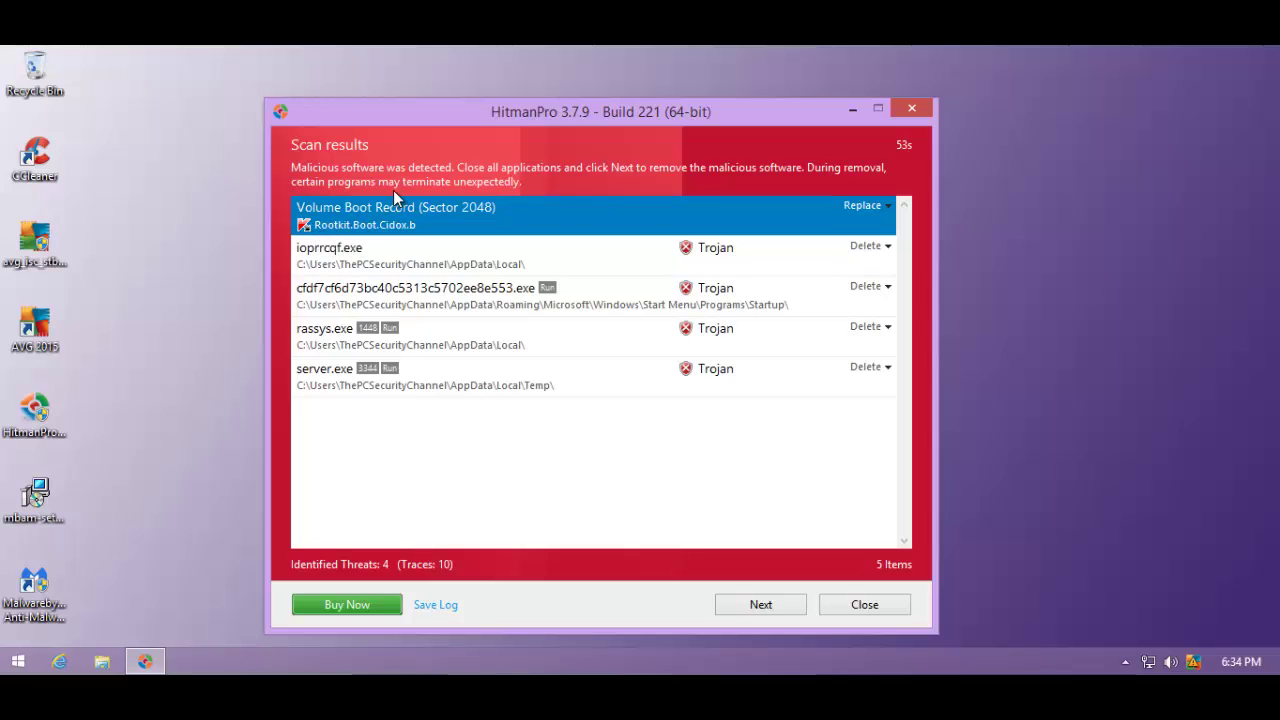
Expand the detection names for ioprrcqf.exe, the long-named startup executable, rassys.exe and server.exe
{"action": "left_click", "coordinate": [343, 263]}
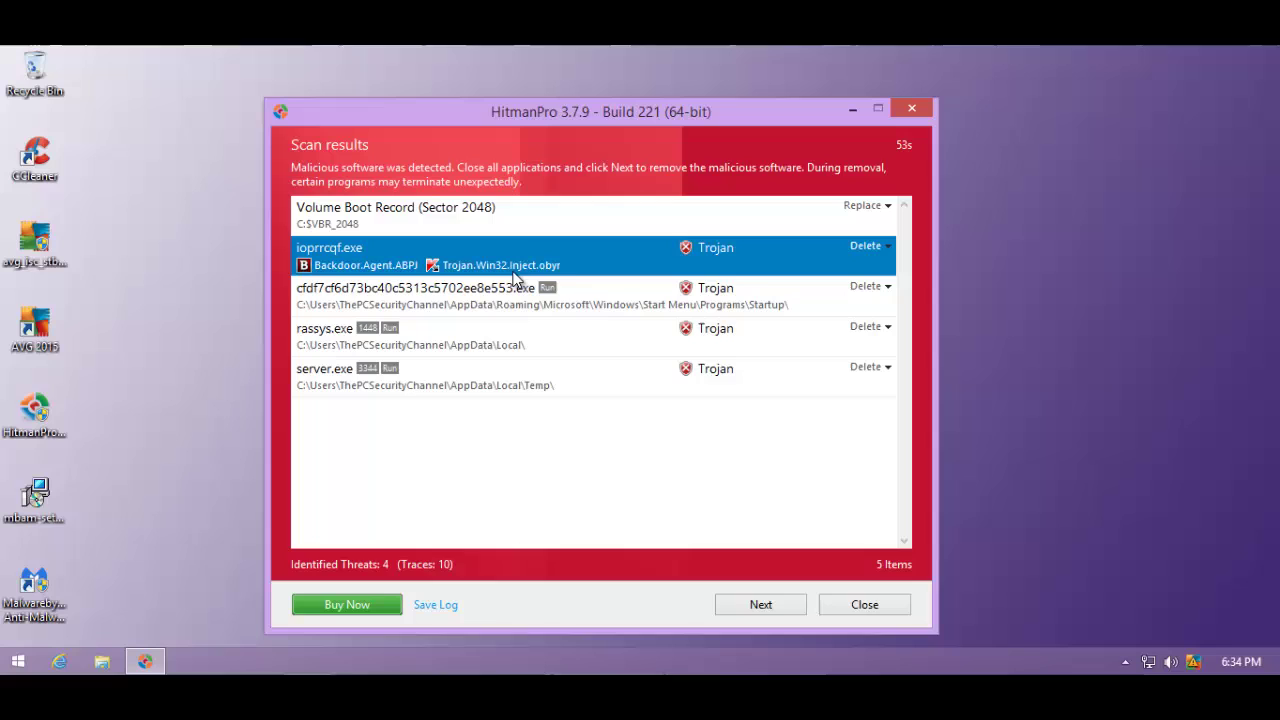
{"action": "left_click", "coordinate": [412, 296]}
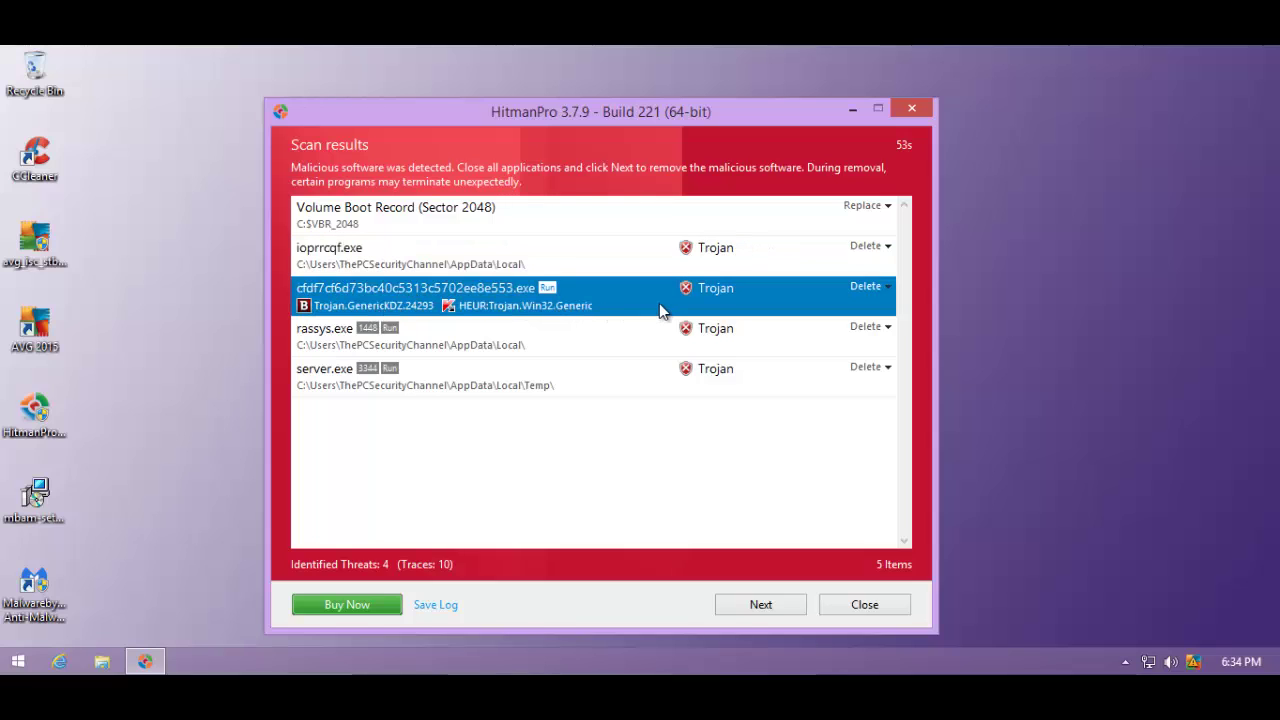
{"action": "left_click", "coordinate": [400, 334]}
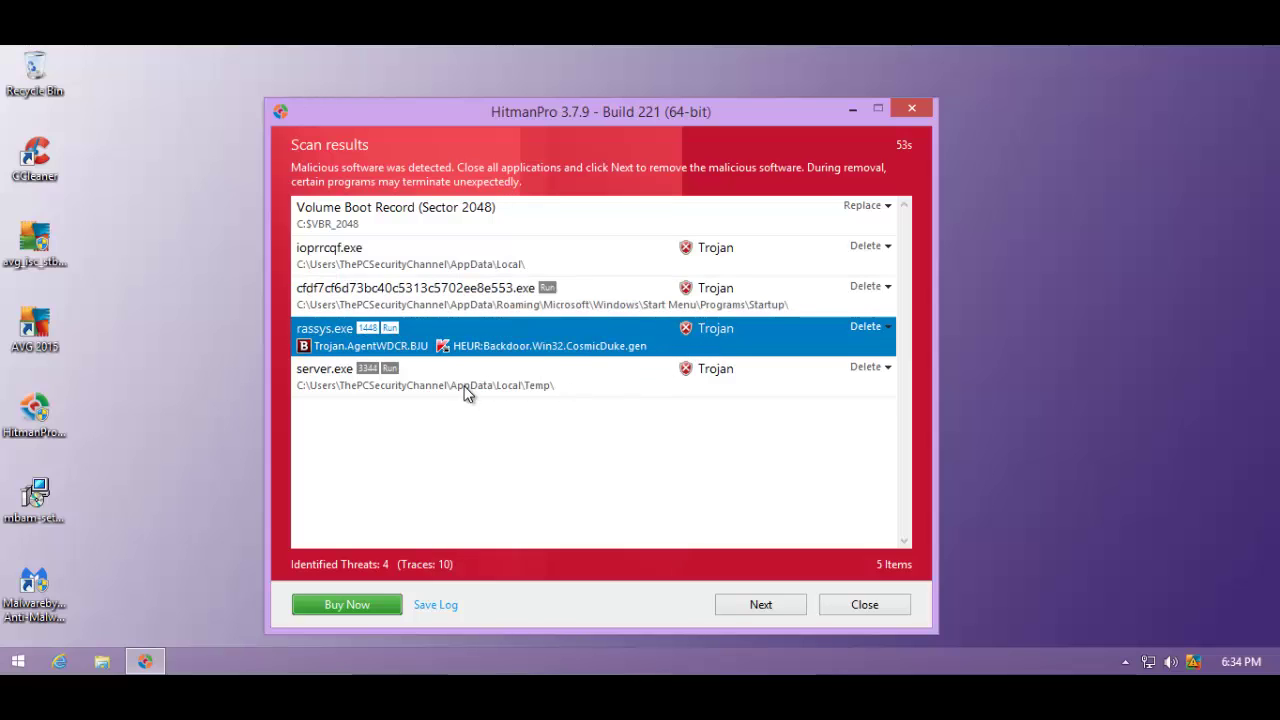
{"action": "left_click", "coordinate": [397, 390]}
{"action": "right_click", "coordinate": [418, 652]}
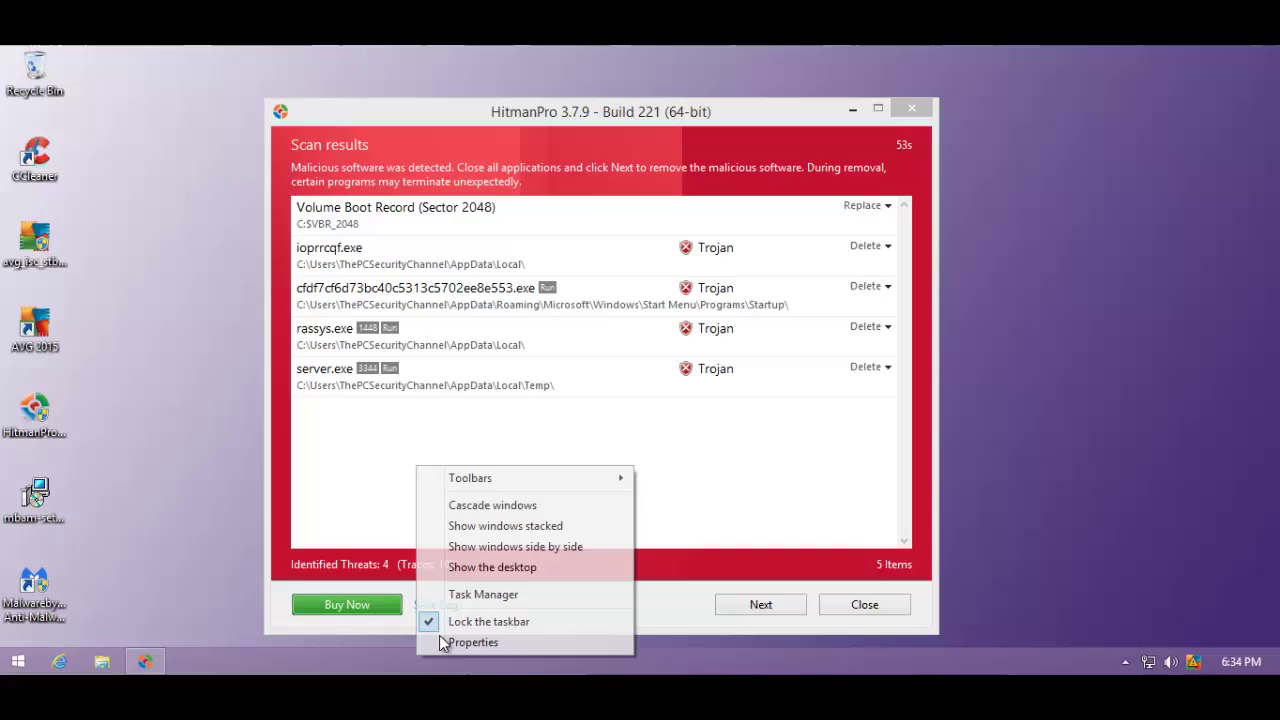
Tile Task Manager beside HitmanPro and select the server (32 bit) process
{"action": "left_click", "coordinate": [470, 591]}
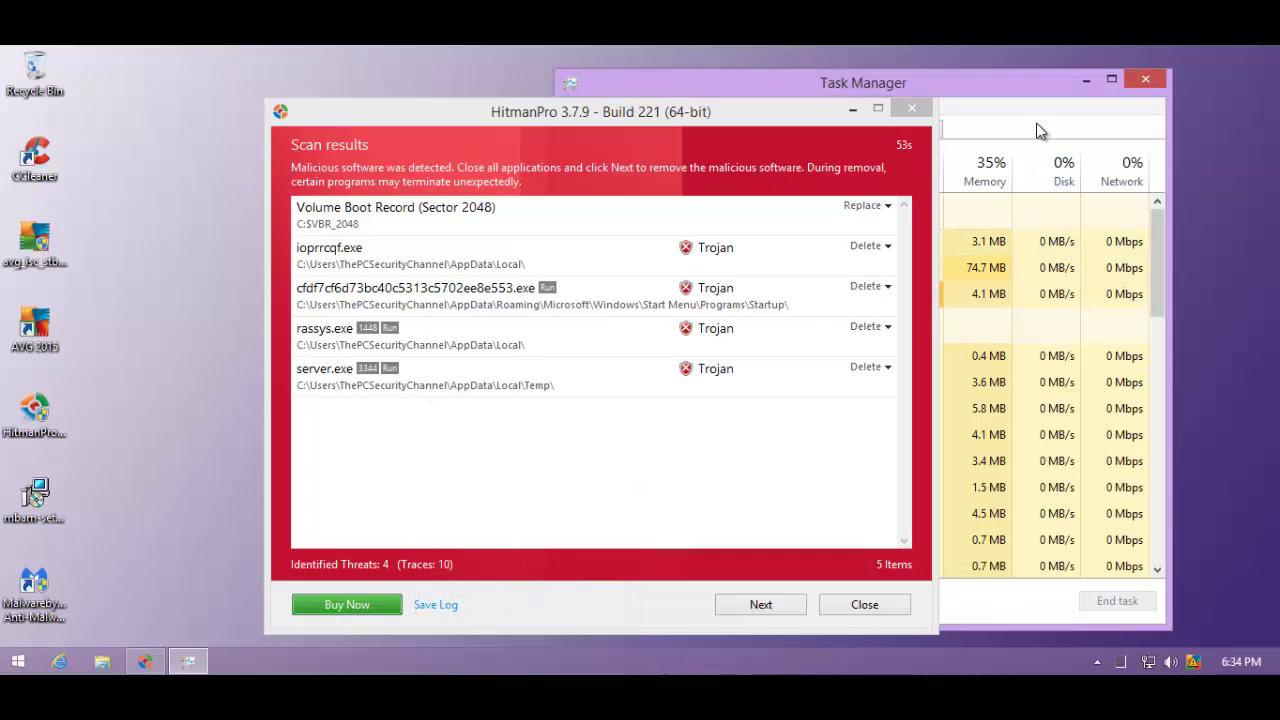
{"action": "left_click_drag", "start_coordinate": [1022, 87], "coordinate": [1117, 83]}
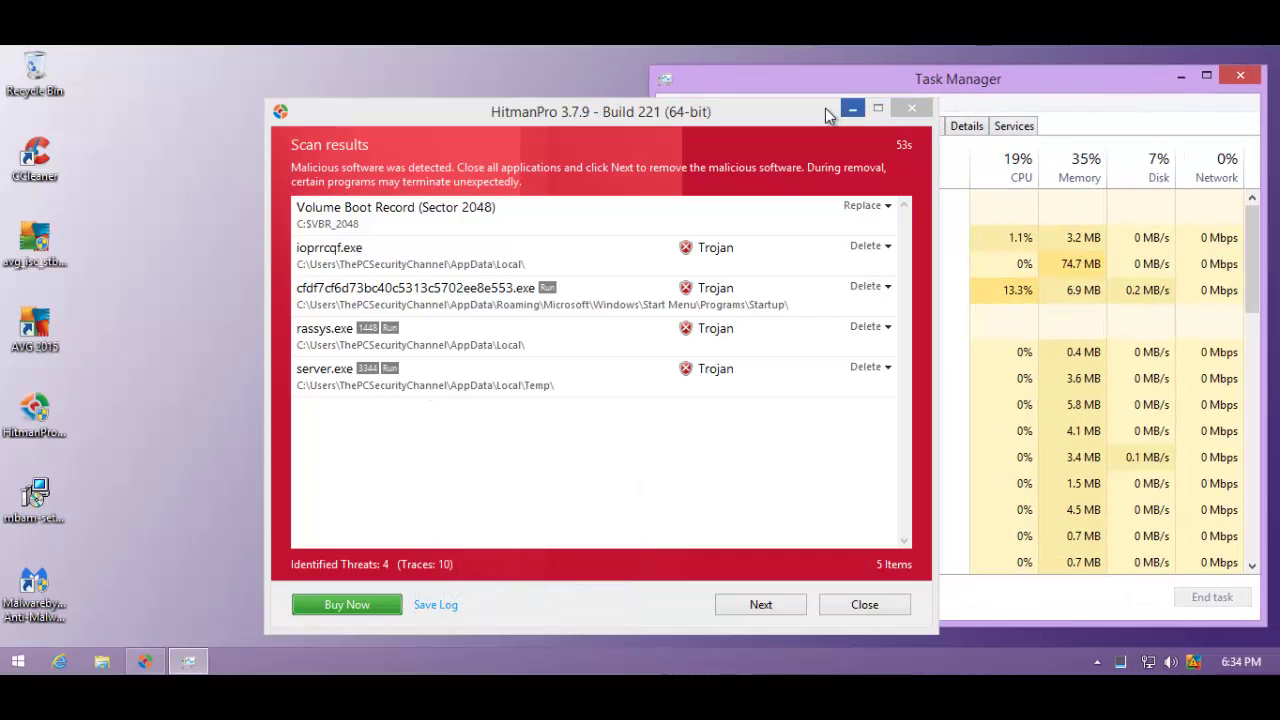
{"action": "left_click_drag", "start_coordinate": [781, 110], "coordinate": [517, 108]}
{"action": "left_click", "coordinate": [790, 352]}
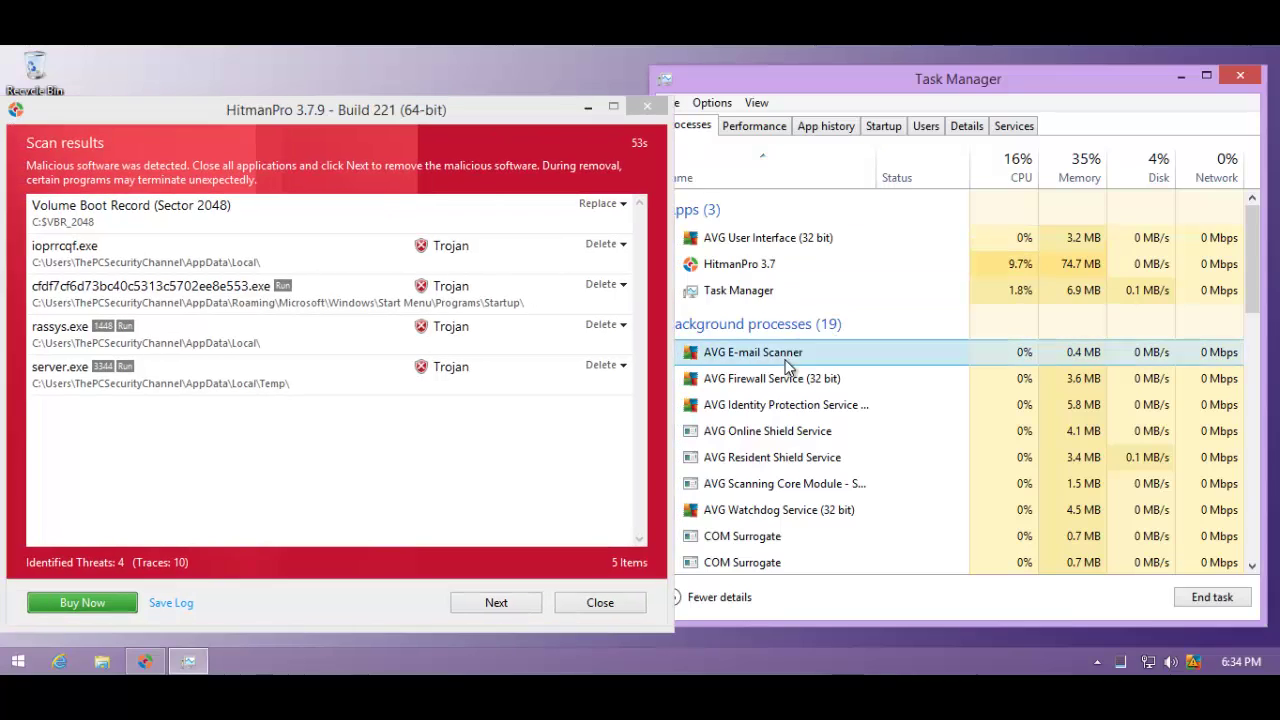
{"action": "scroll", "coordinate": [810, 390], "scroll_direction": "down", "scroll_amount": 3}
{"action": "left_click", "coordinate": [772, 444]}
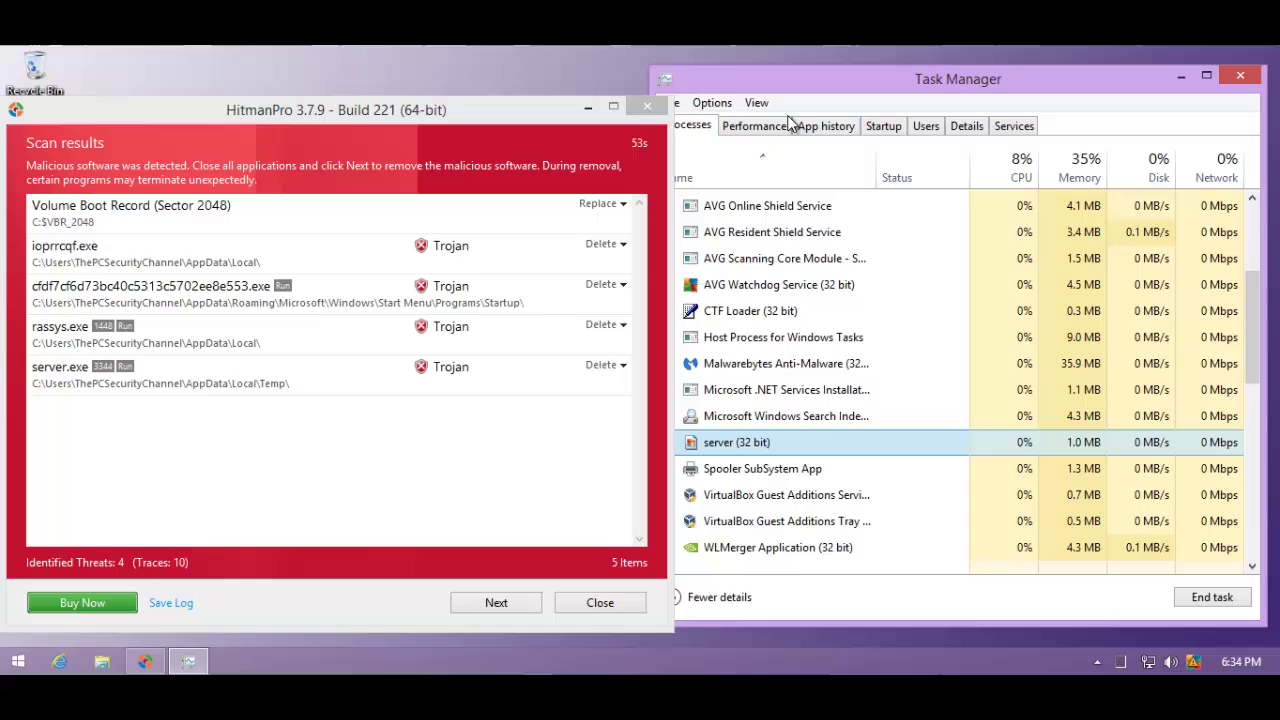
Expand HitmanPro's Volume Boot Record, long-named startup executable and rassys.exe detections beside Task Manager
{"action": "left_click_drag", "start_coordinate": [503, 110], "coordinate": [533, 112]}
{"action": "left_click", "coordinate": [897, 95]}
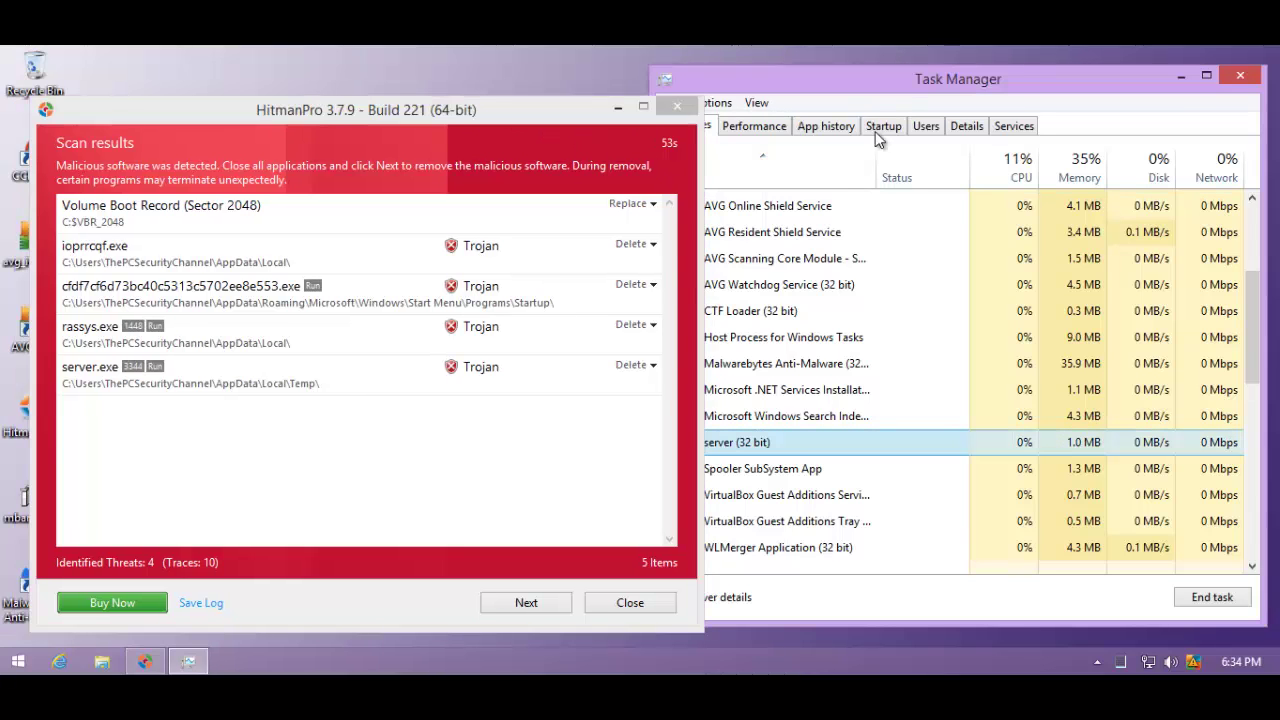
{"action": "left_click_drag", "start_coordinate": [825, 66], "coordinate": [907, 71]}
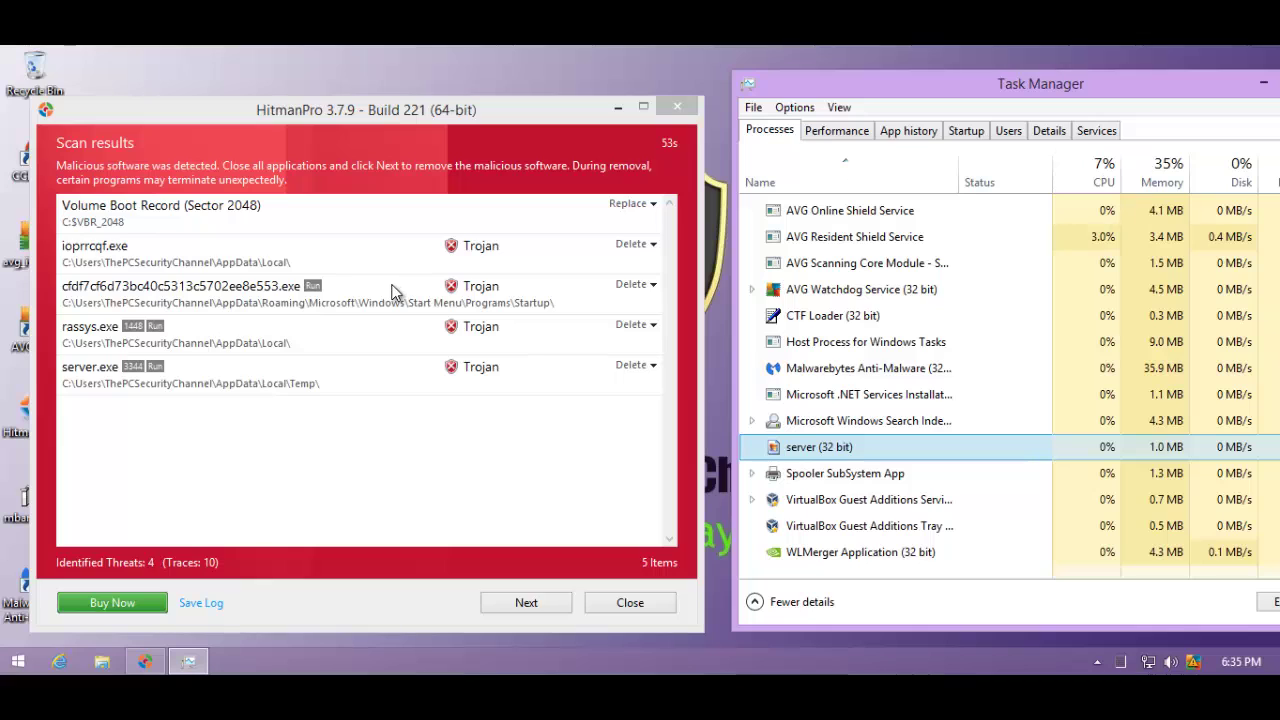
{"action": "left_click", "coordinate": [72, 215]}
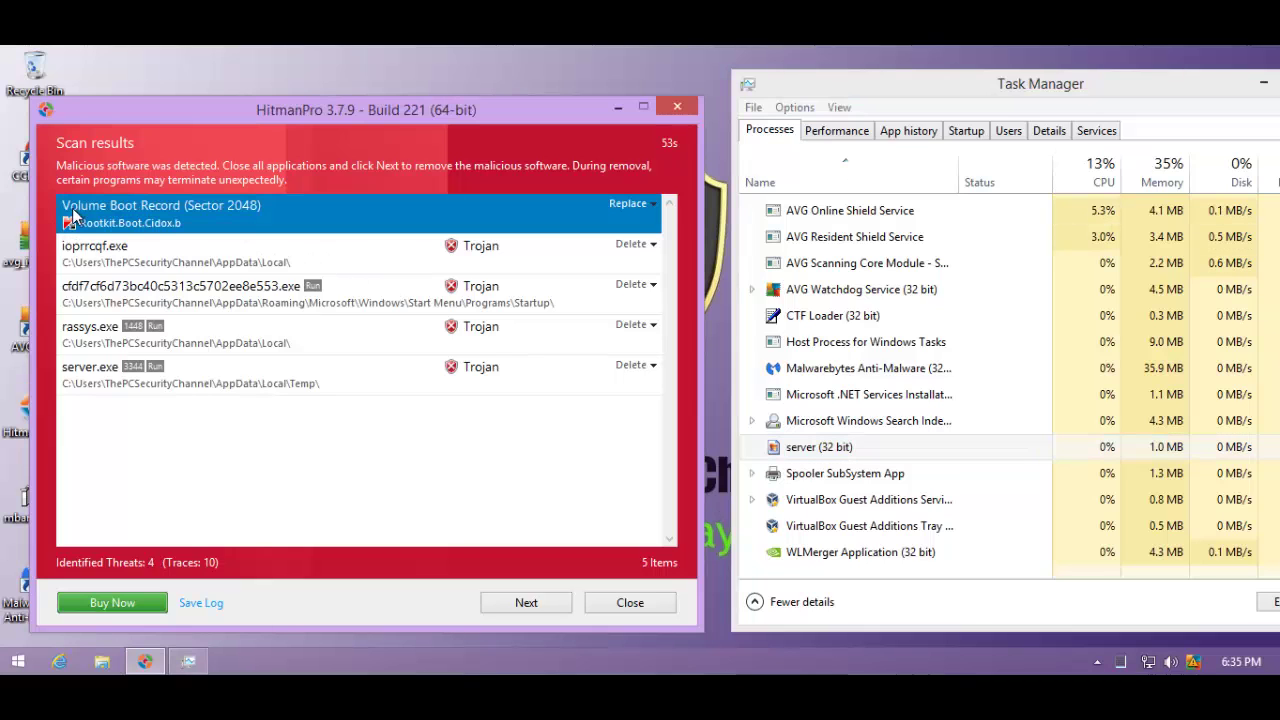
{"action": "left_click", "coordinate": [224, 307]}
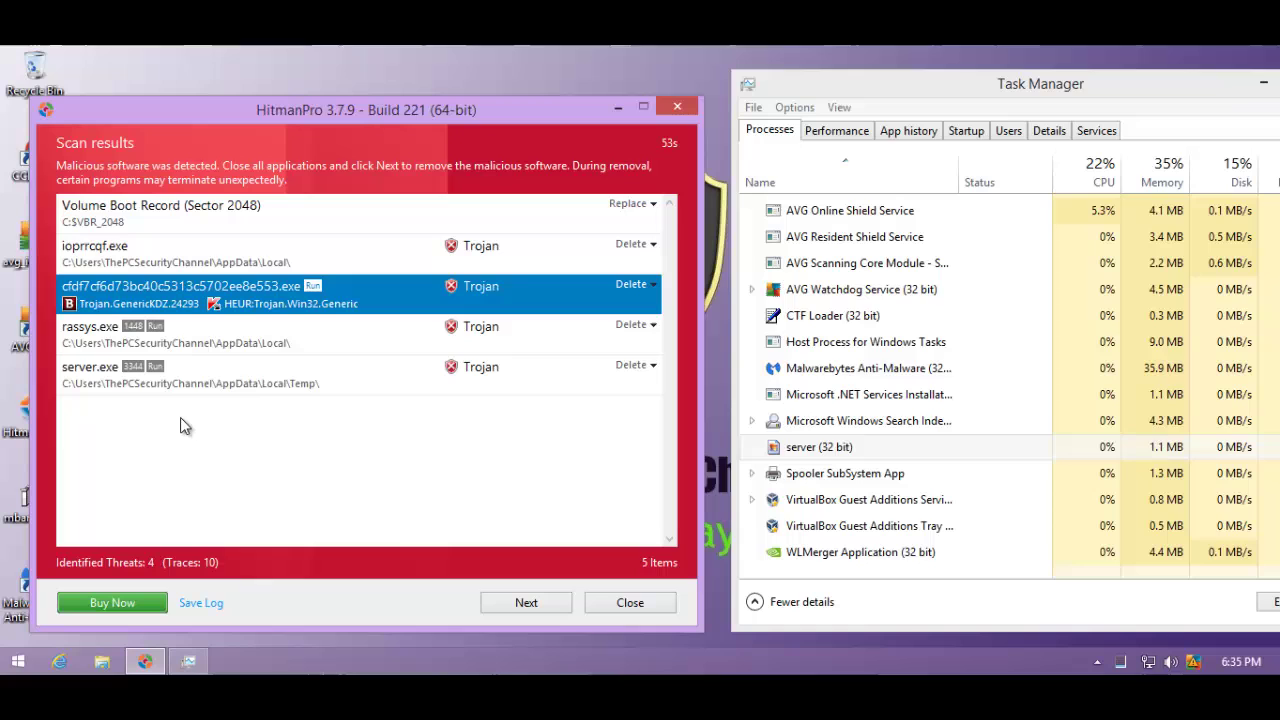
{"action": "left_click", "coordinate": [150, 342]}
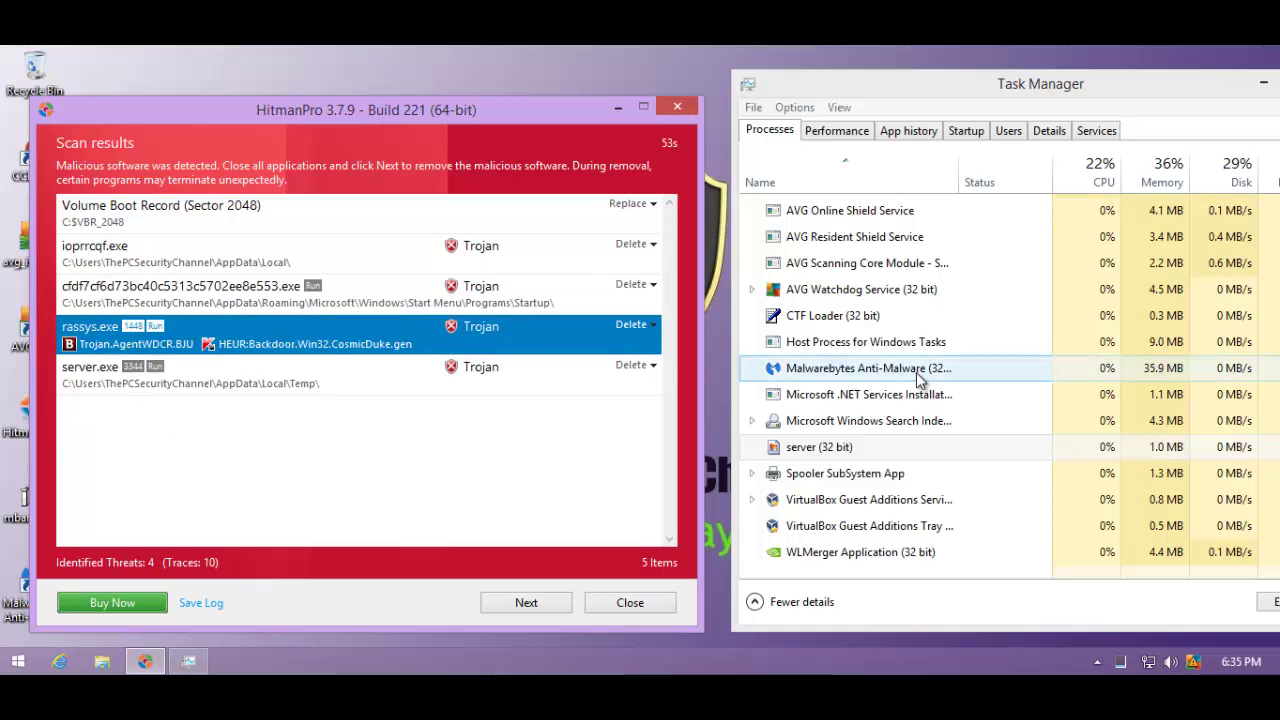
Reselect server (32 bit) in Processes, then close Task Manager
{"action": "left_click", "coordinate": [874, 428]}
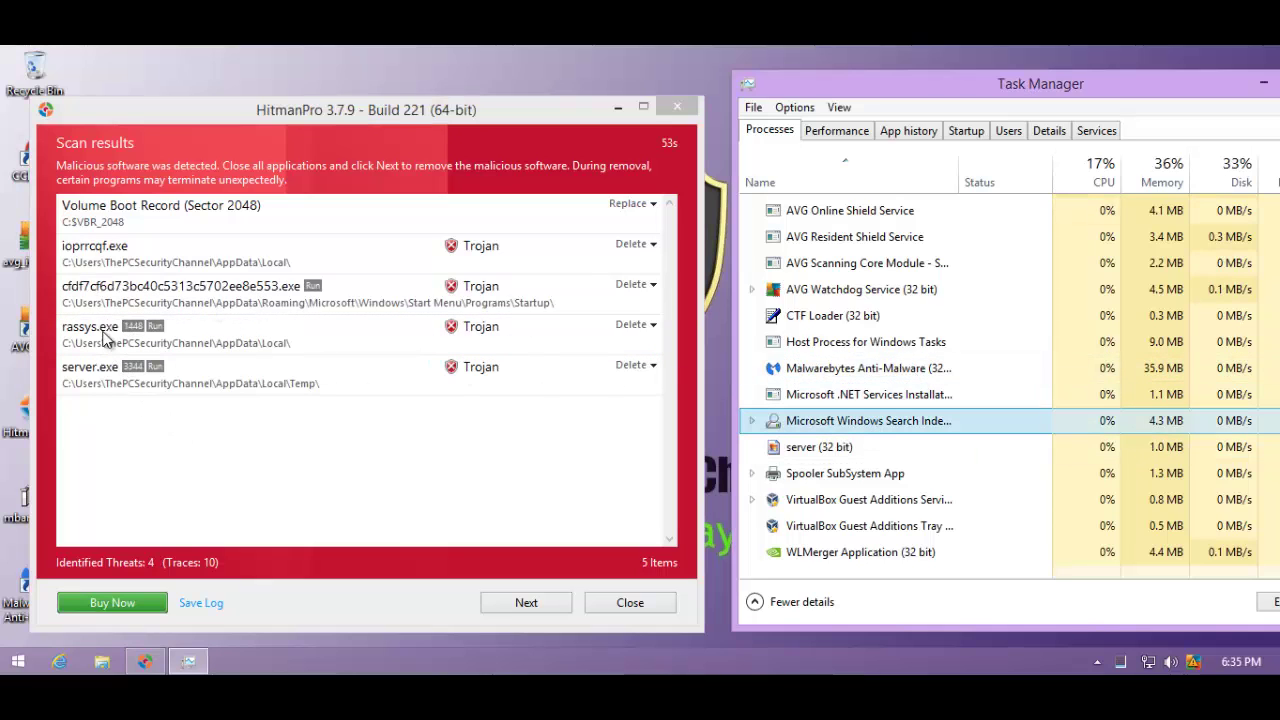
{"action": "left_click", "coordinate": [791, 456]}
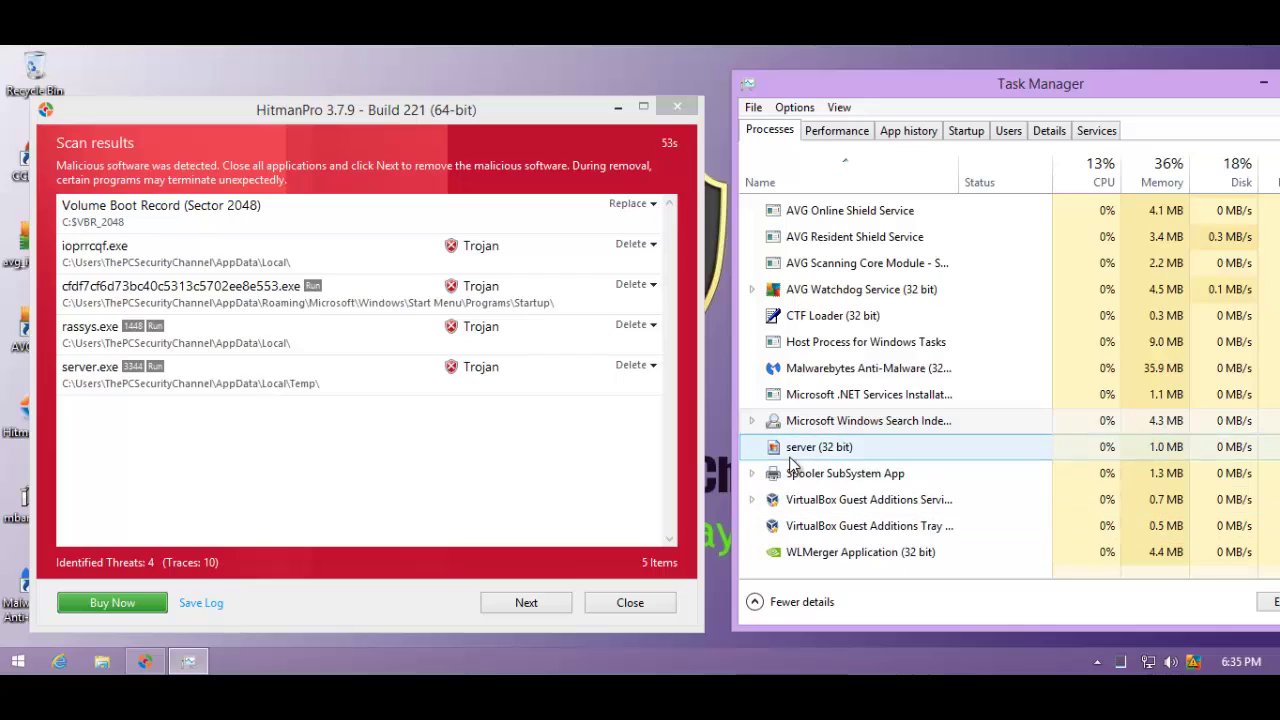
{"action": "left_click", "coordinate": [790, 457]}
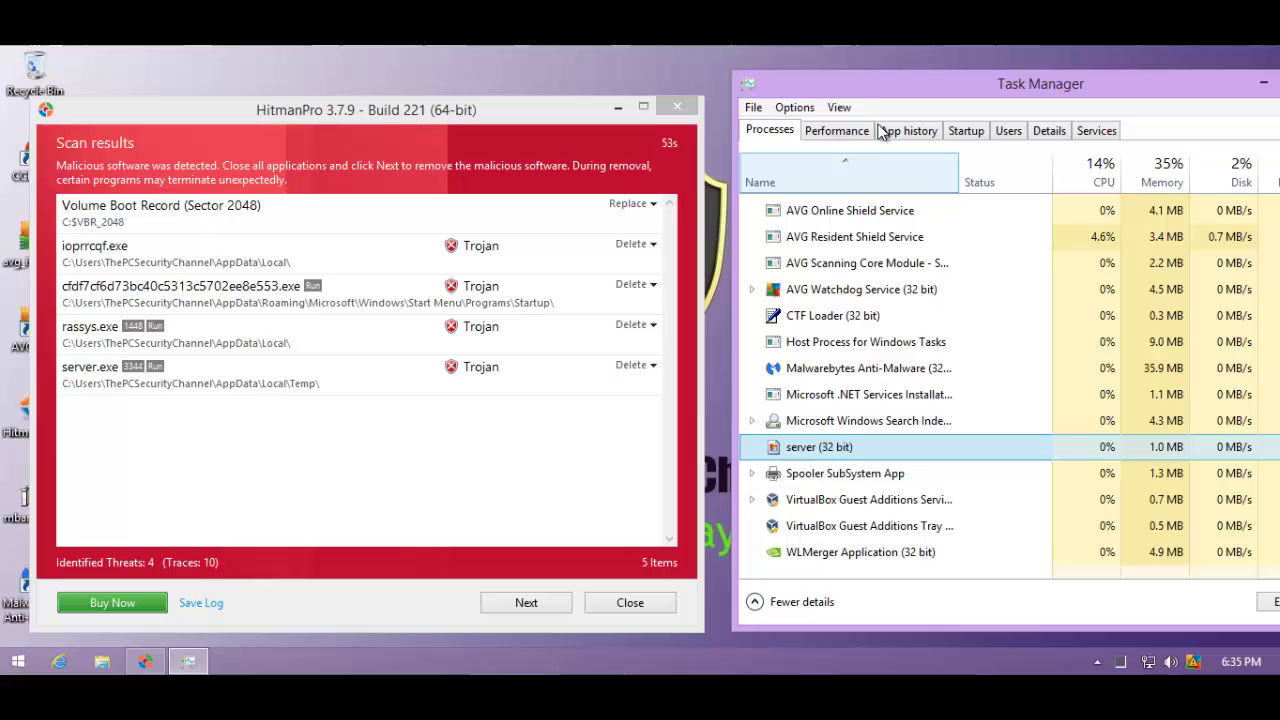
{"action": "left_click_drag", "start_coordinate": [862, 86], "coordinate": [680, 68]}
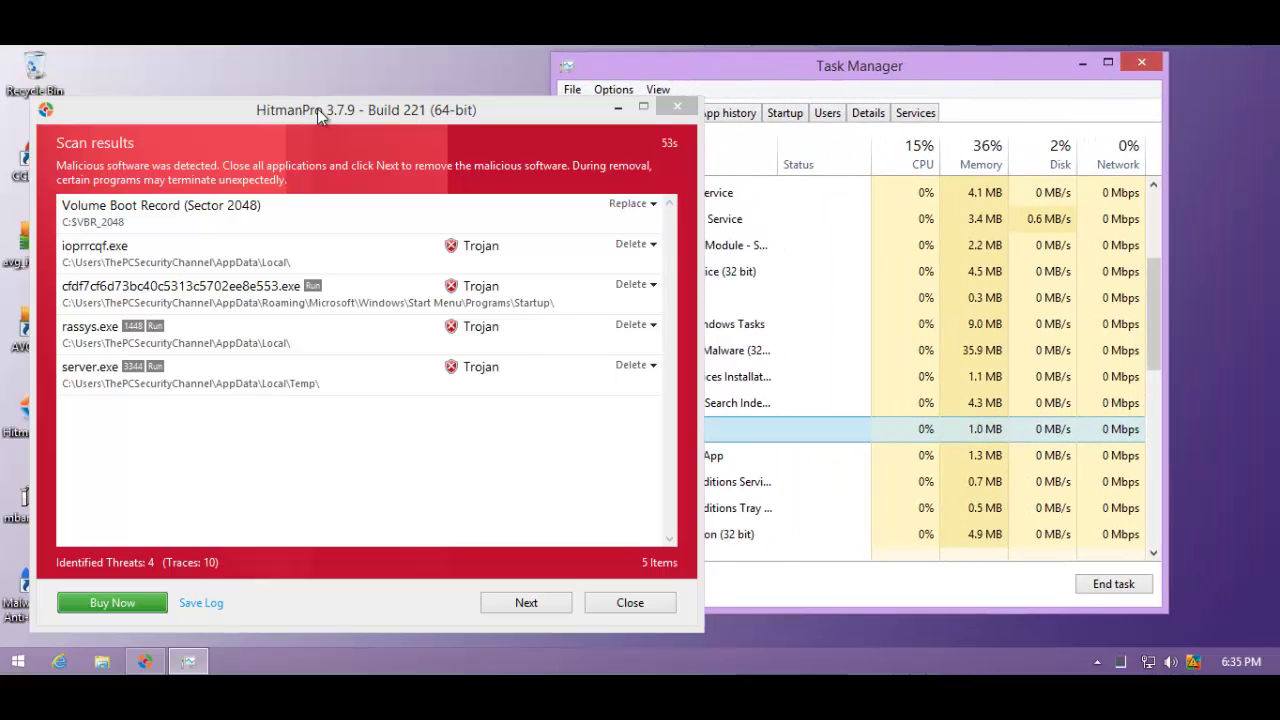
{"action": "left_click_drag", "start_coordinate": [317, 108], "coordinate": [559, 107]}
{"action": "left_click_drag", "start_coordinate": [972, 72], "coordinate": [721, 92]}
{"action": "left_click", "coordinate": [890, 84]}
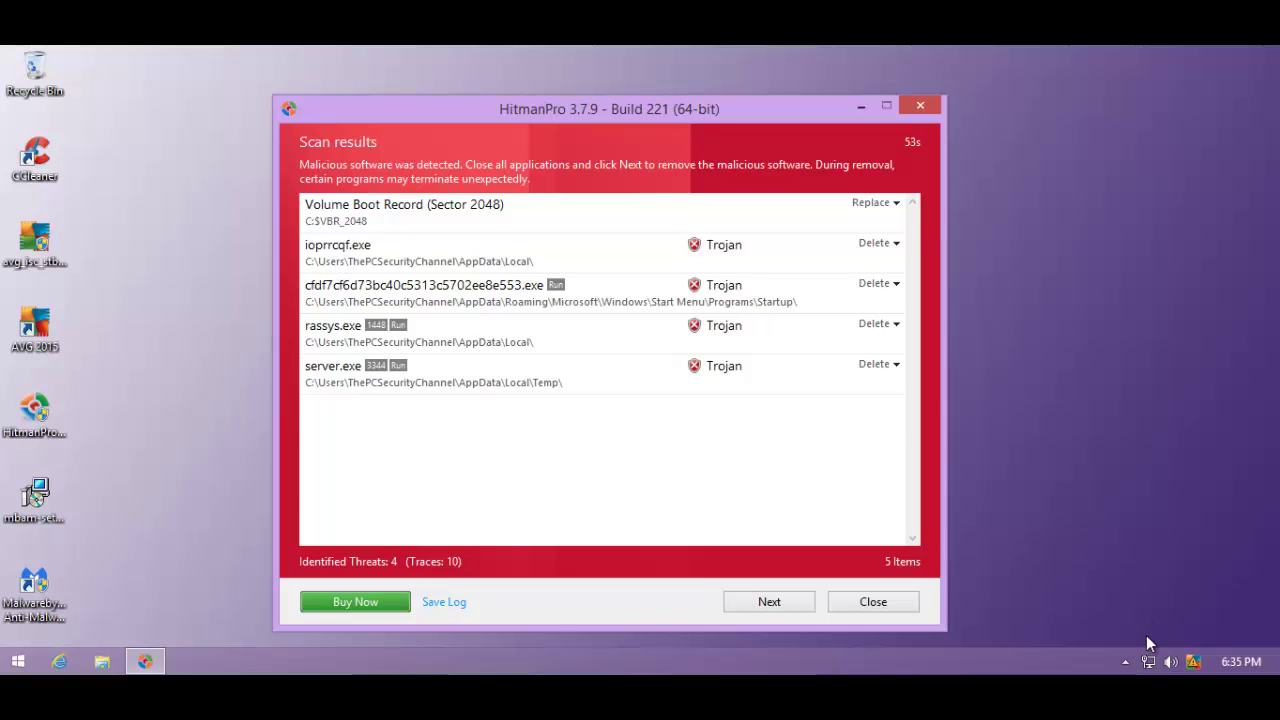
{"action": "left_click", "coordinate": [1125, 661]}
Place Malwarebytes Anti-Malware's detected-threats list to the right of HitmanPro's results
{"action": "left_click", "coordinate": [1153, 570]}
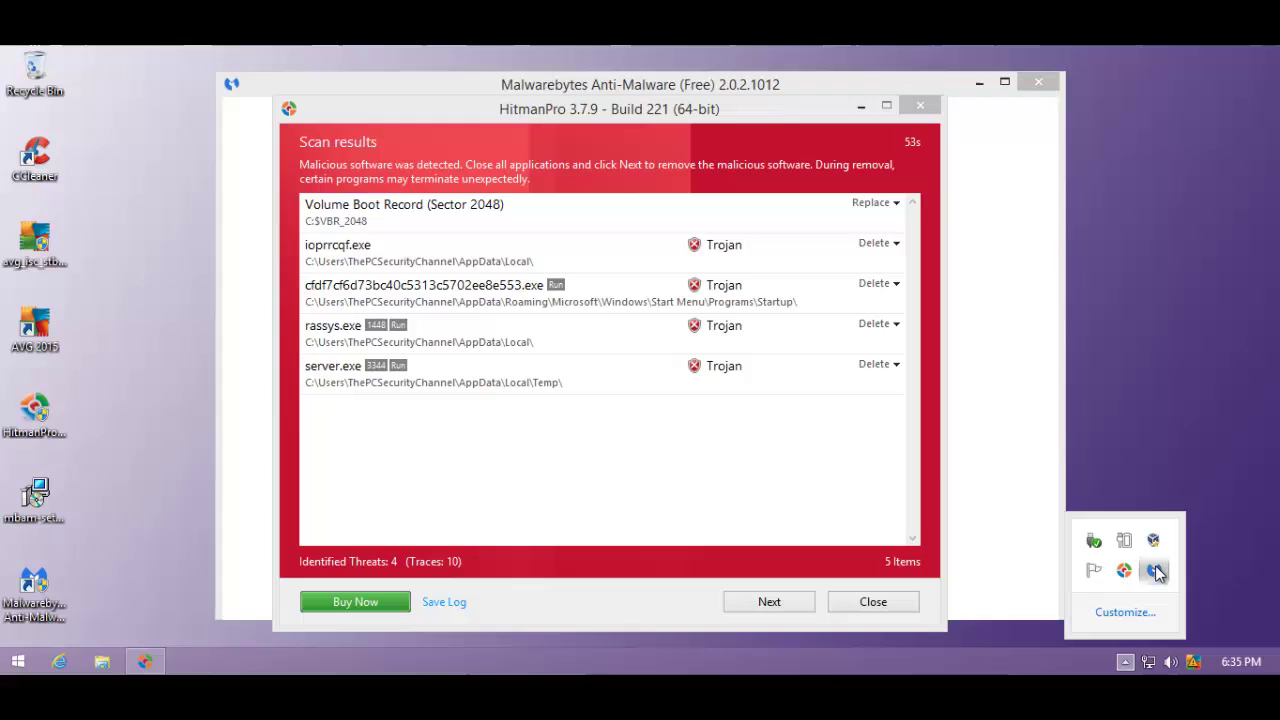
{"action": "left_click_drag", "start_coordinate": [655, 110], "coordinate": [260, 127]}
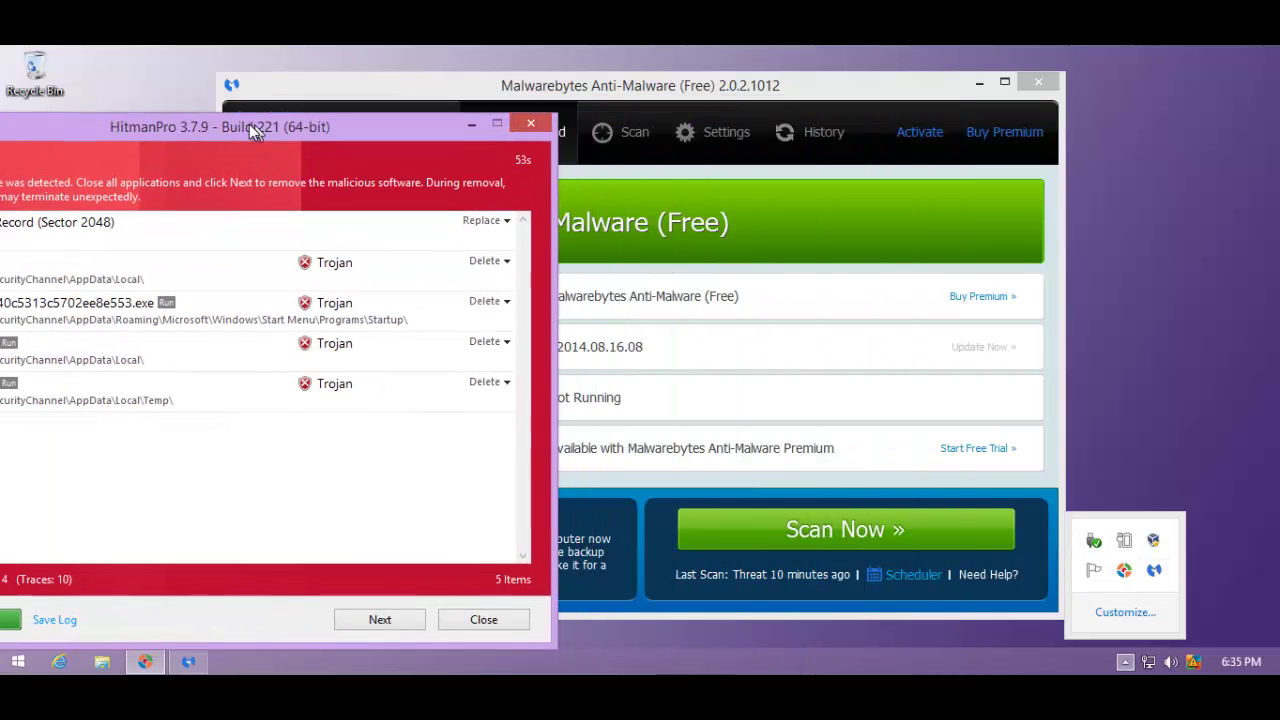
{"action": "left_click_drag", "start_coordinate": [694, 104], "coordinate": [904, 92]}
{"action": "left_click", "coordinate": [847, 145]}
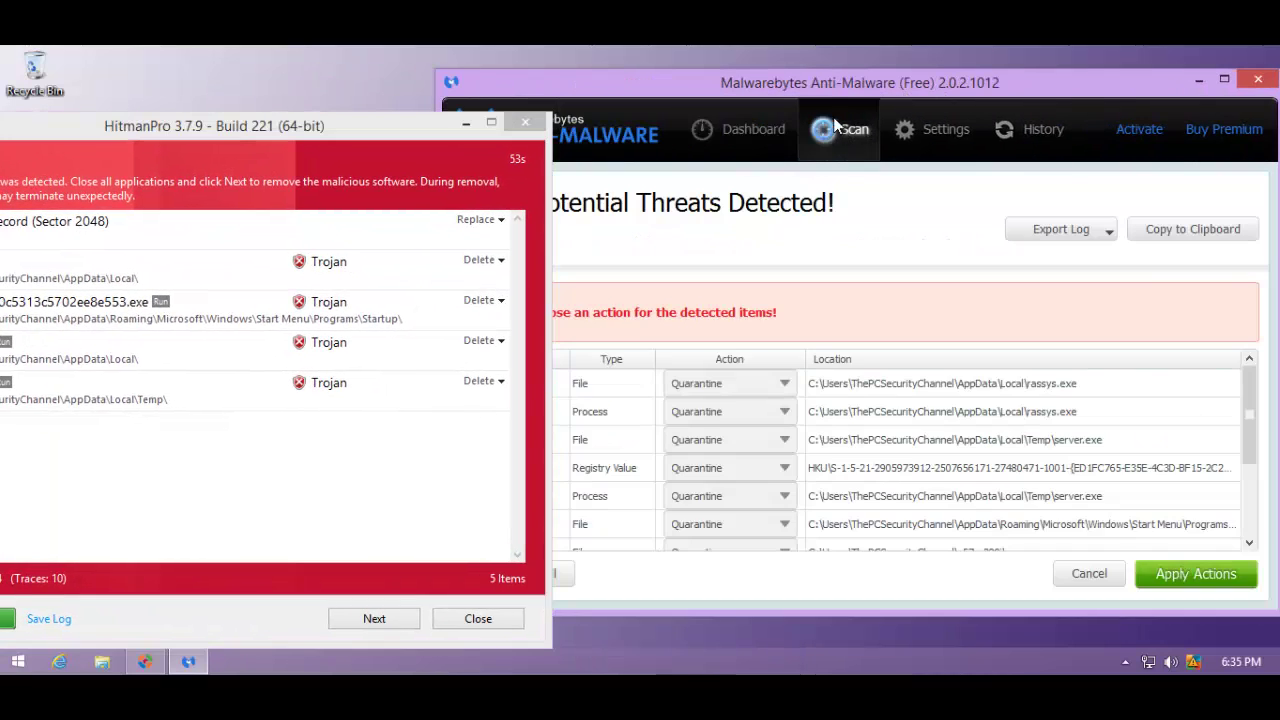
{"action": "left_click_drag", "start_coordinate": [808, 86], "coordinate": [912, 62]}
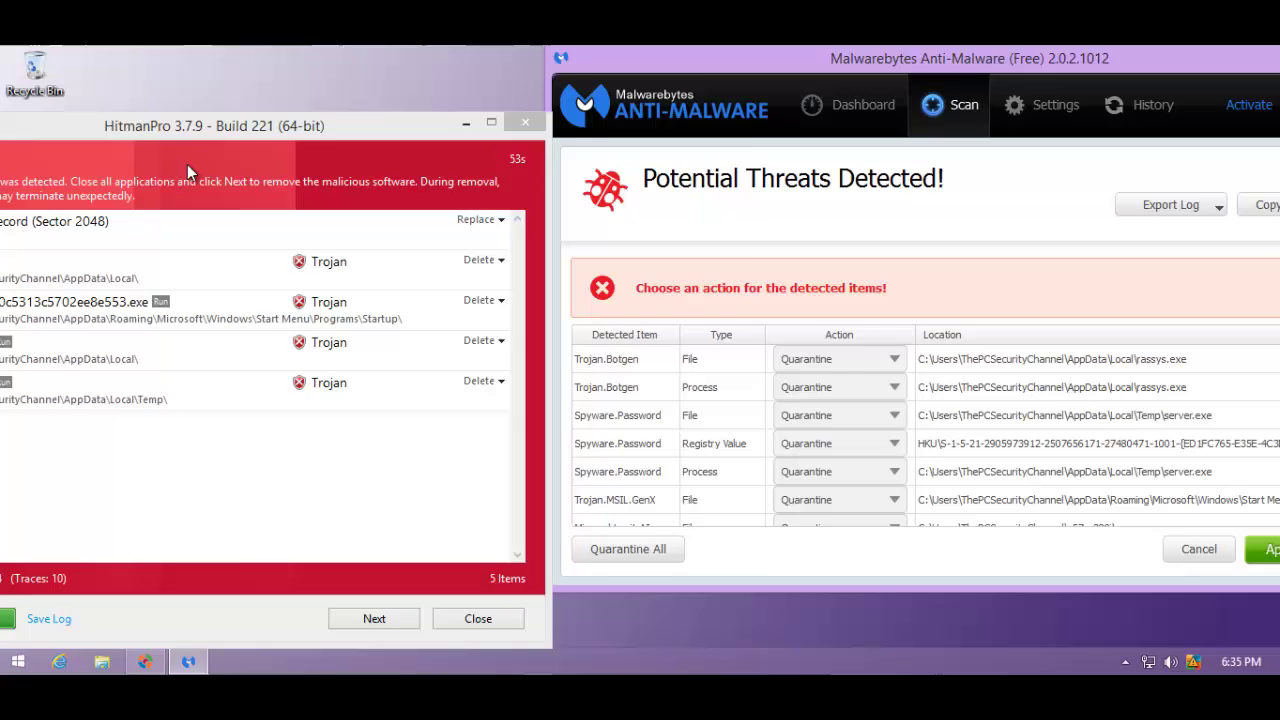
Show rassys.exe's detection names and scroll Malwarebytes' threat table down to the Trojan.Agent.AI rows
{"action": "left_click_drag", "start_coordinate": [225, 128], "coordinate": [431, 109]}
{"action": "left_click", "coordinate": [165, 340]}
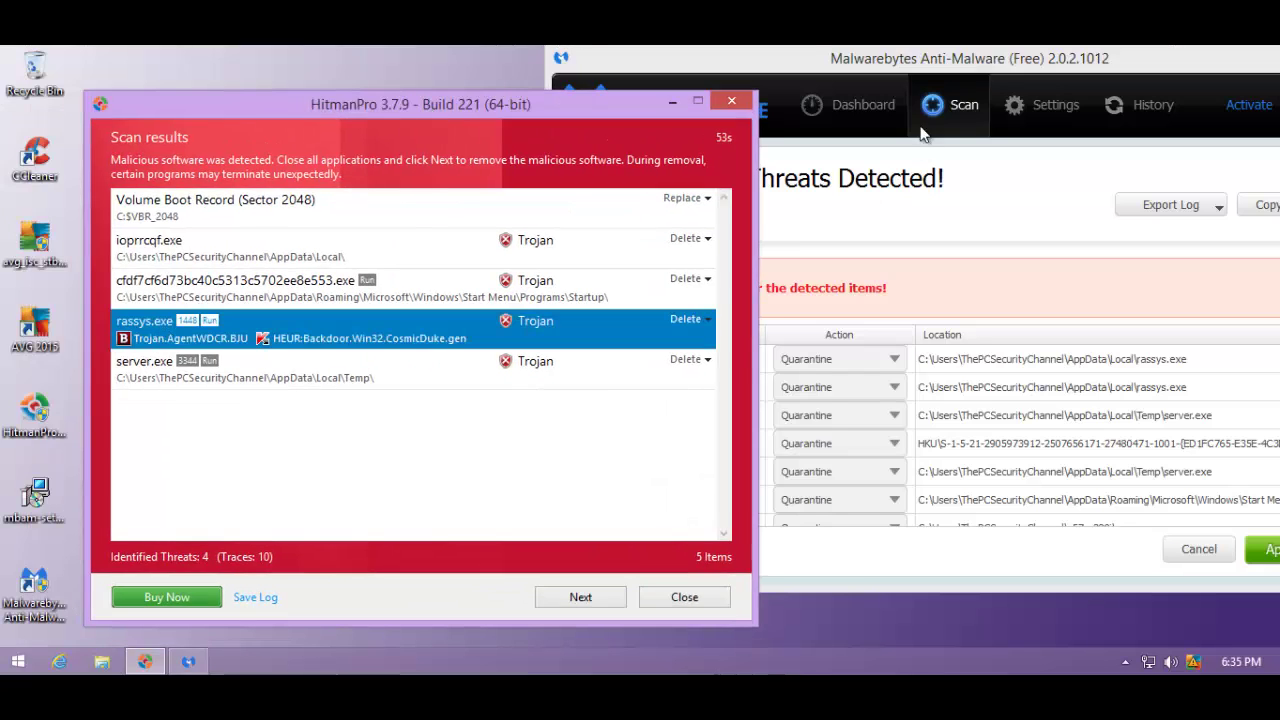
{"action": "left_click_drag", "start_coordinate": [734, 191], "coordinate": [561, 180]}
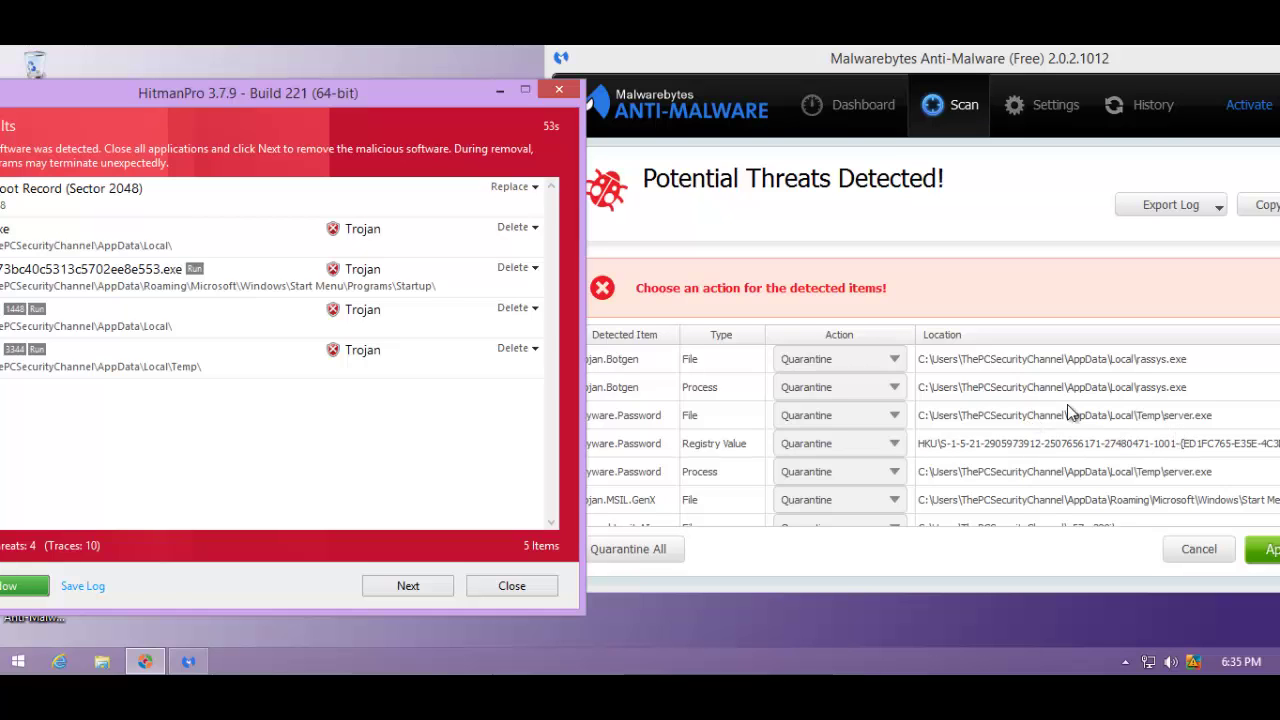
{"action": "left_click_drag", "start_coordinate": [850, 58], "coordinate": [799, 56]}
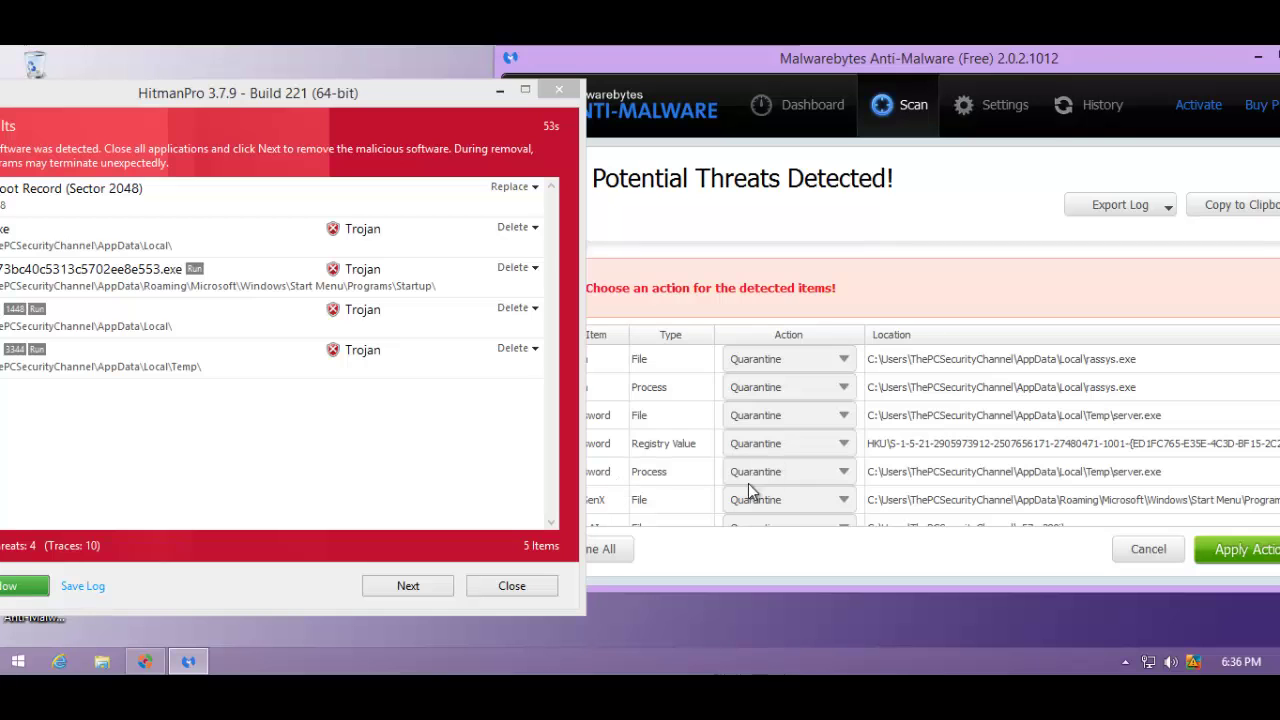
{"action": "left_click_drag", "start_coordinate": [997, 64], "coordinate": [960, 70]}
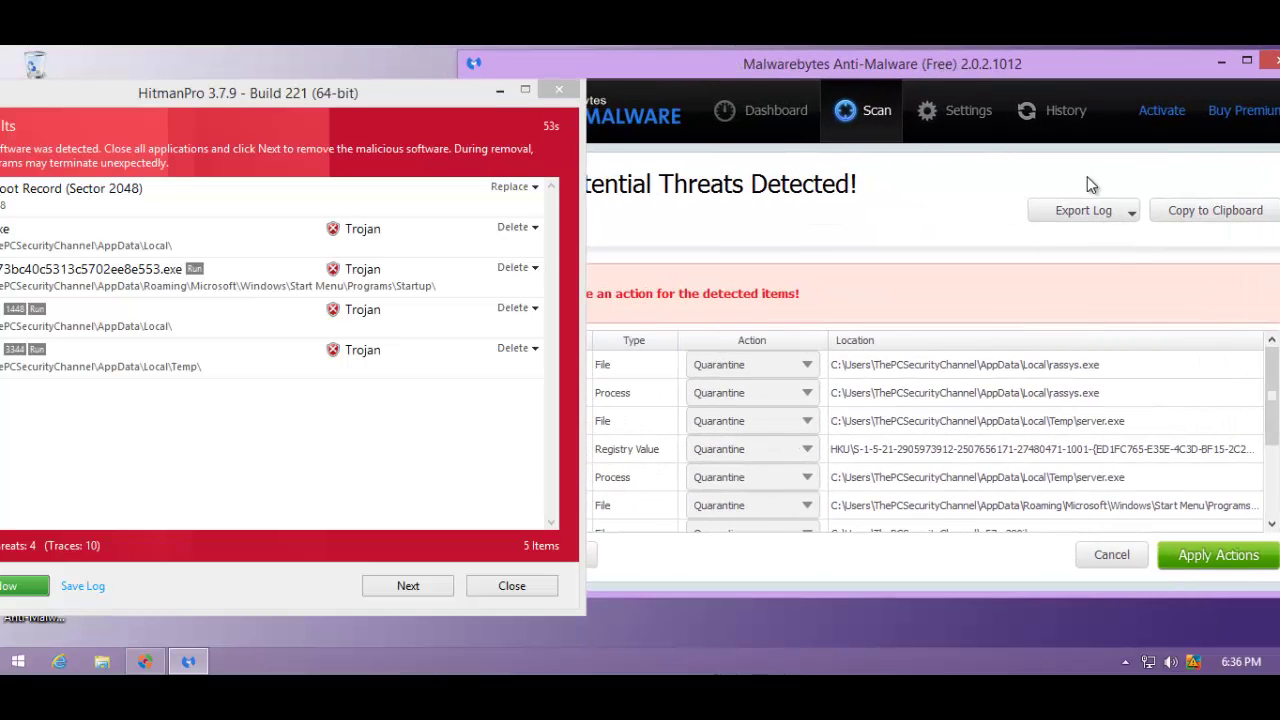
{"action": "scroll", "coordinate": [1270, 432], "scroll_direction": "down", "scroll_amount": 1}
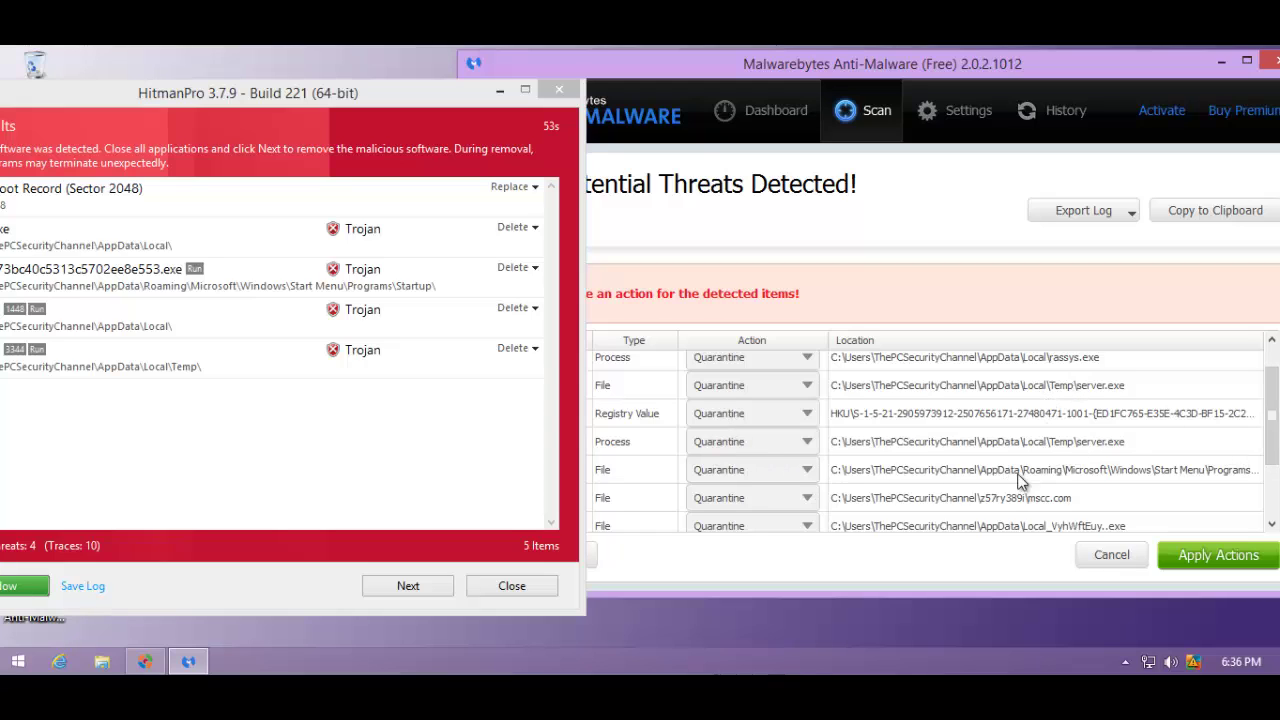
{"action": "scroll", "coordinate": [1268, 425], "scroll_direction": "down", "scroll_amount": 1}
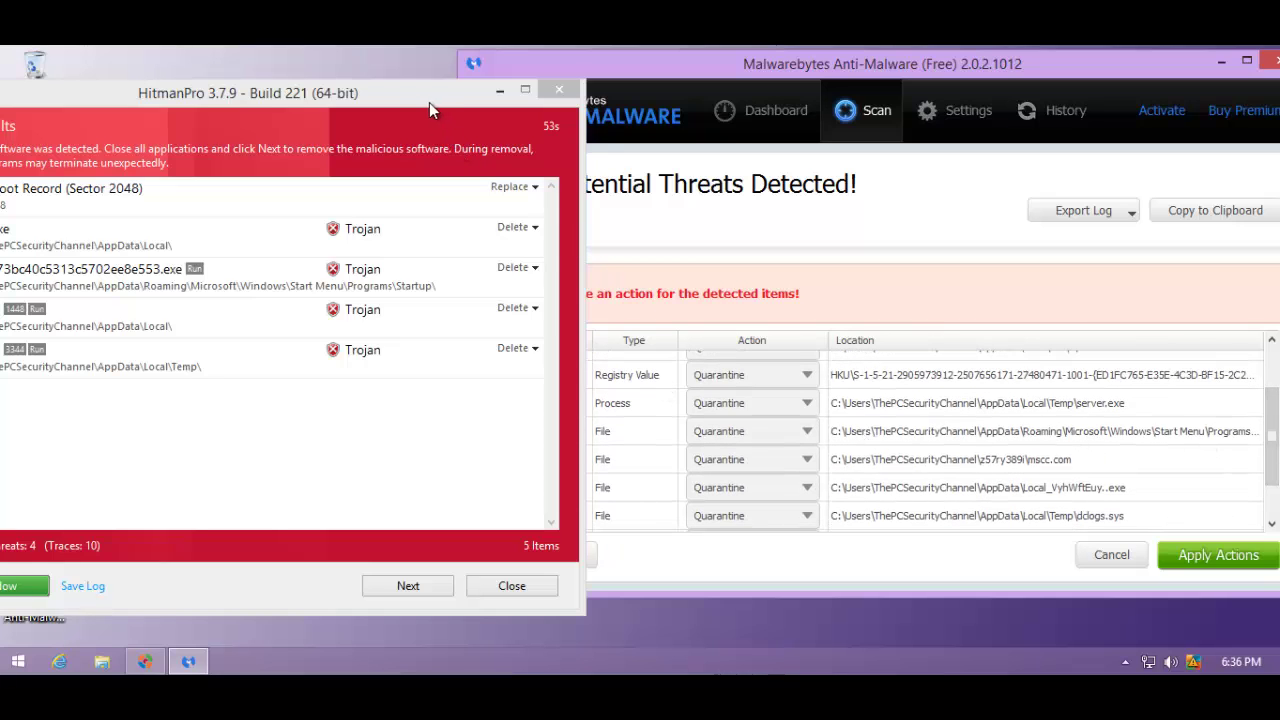
{"action": "left_click_drag", "start_coordinate": [429, 110], "coordinate": [203, 117]}
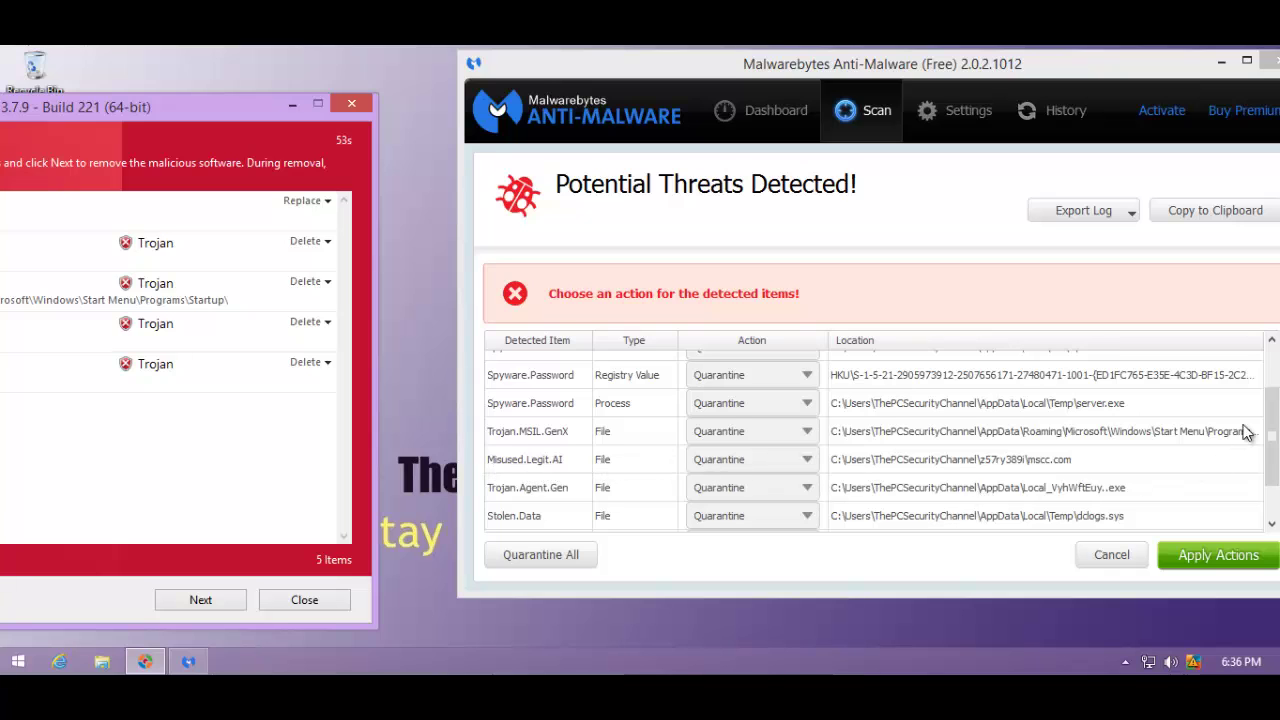
{"action": "left_click_drag", "start_coordinate": [1268, 452], "coordinate": [1268, 471]}
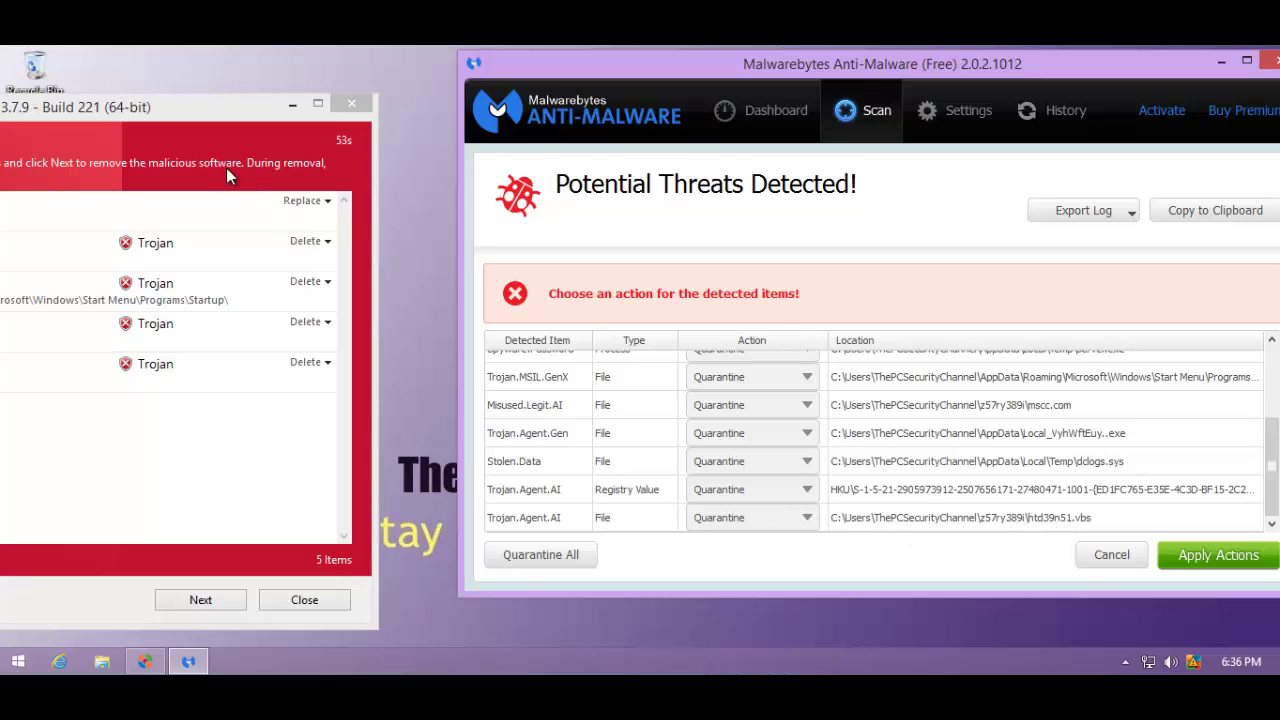
Arrange HitmanPro's scan results and Malwarebytes' detected-items table side by side
{"action": "left_click_drag", "start_coordinate": [142, 117], "coordinate": [562, 103]}
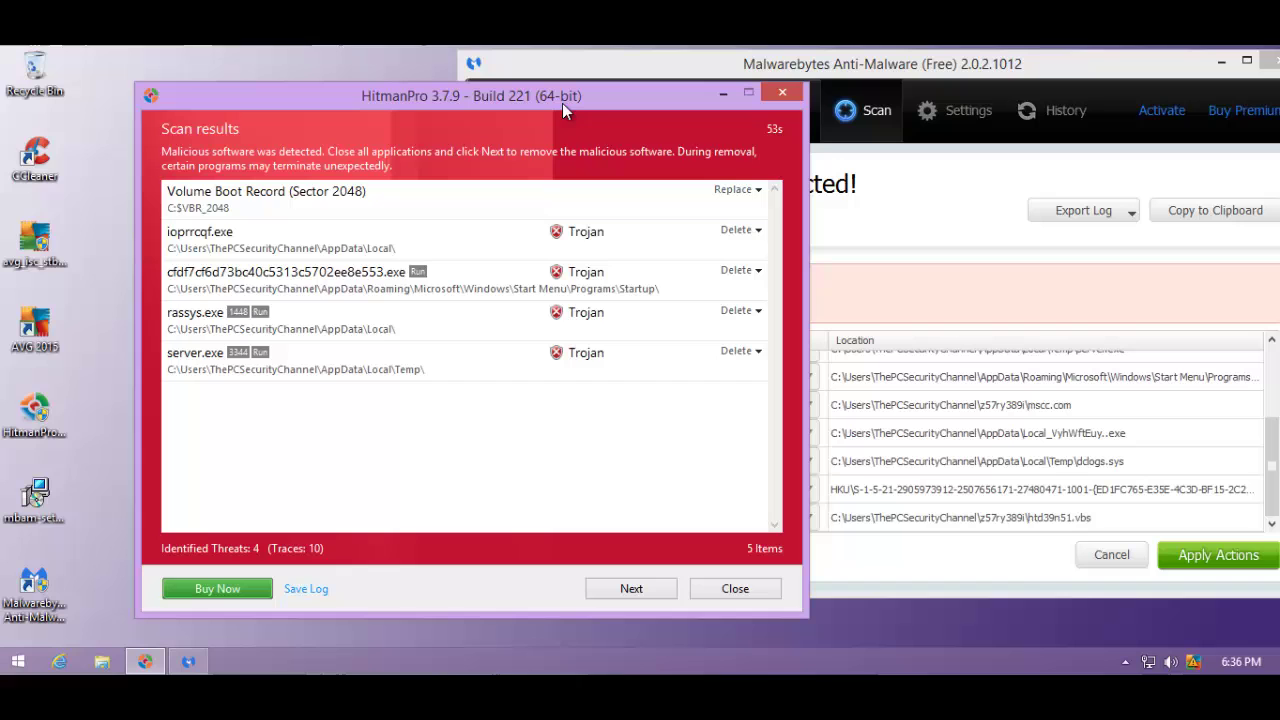
{"action": "left_click", "coordinate": [214, 214]}
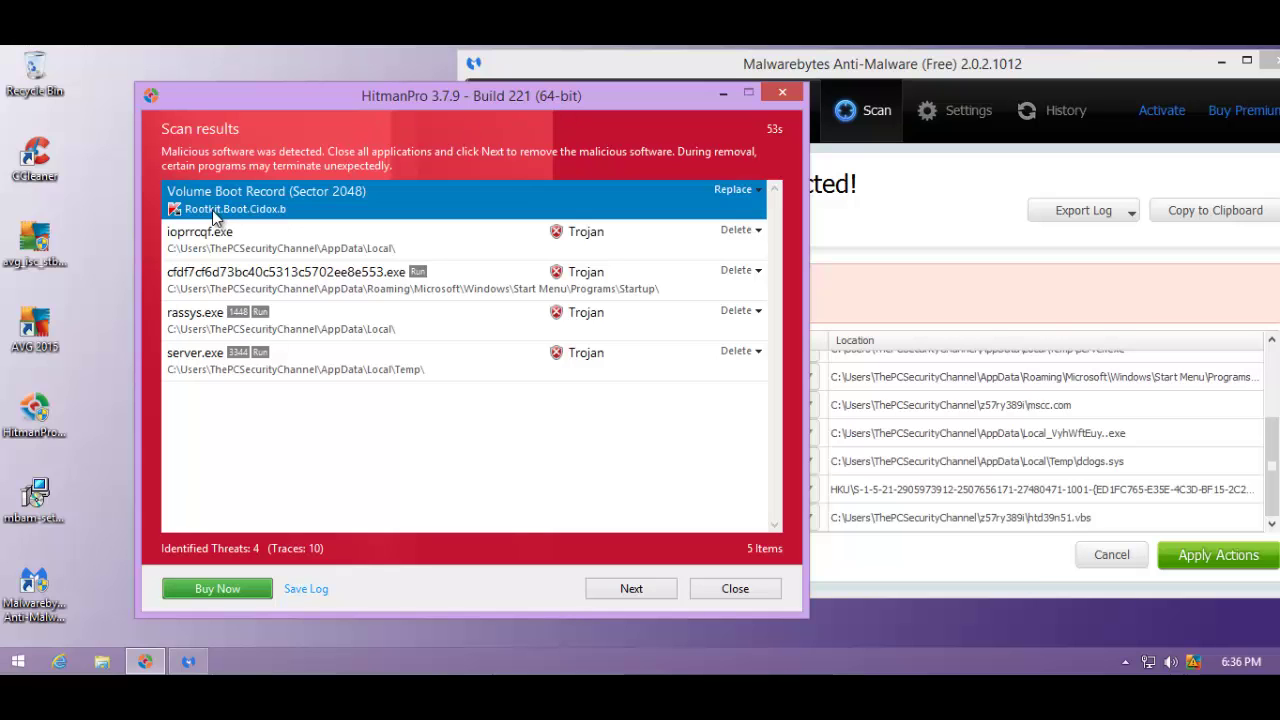
{"action": "left_click_drag", "start_coordinate": [897, 82], "coordinate": [812, 80]}
{"action": "left_click_drag", "start_coordinate": [507, 101], "coordinate": [782, 113]}
{"action": "left_click_drag", "start_coordinate": [735, 75], "coordinate": [657, 73]}
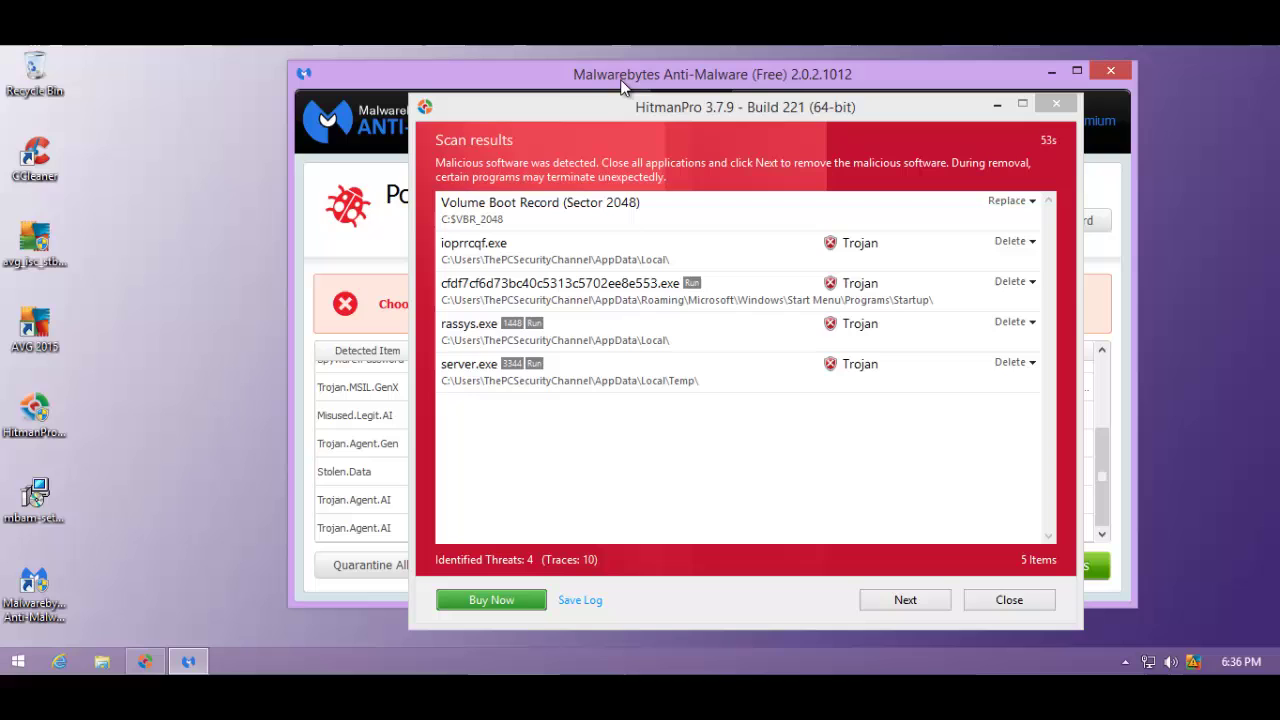
{"action": "left_click_drag", "start_coordinate": [594, 107], "coordinate": [635, 138]}
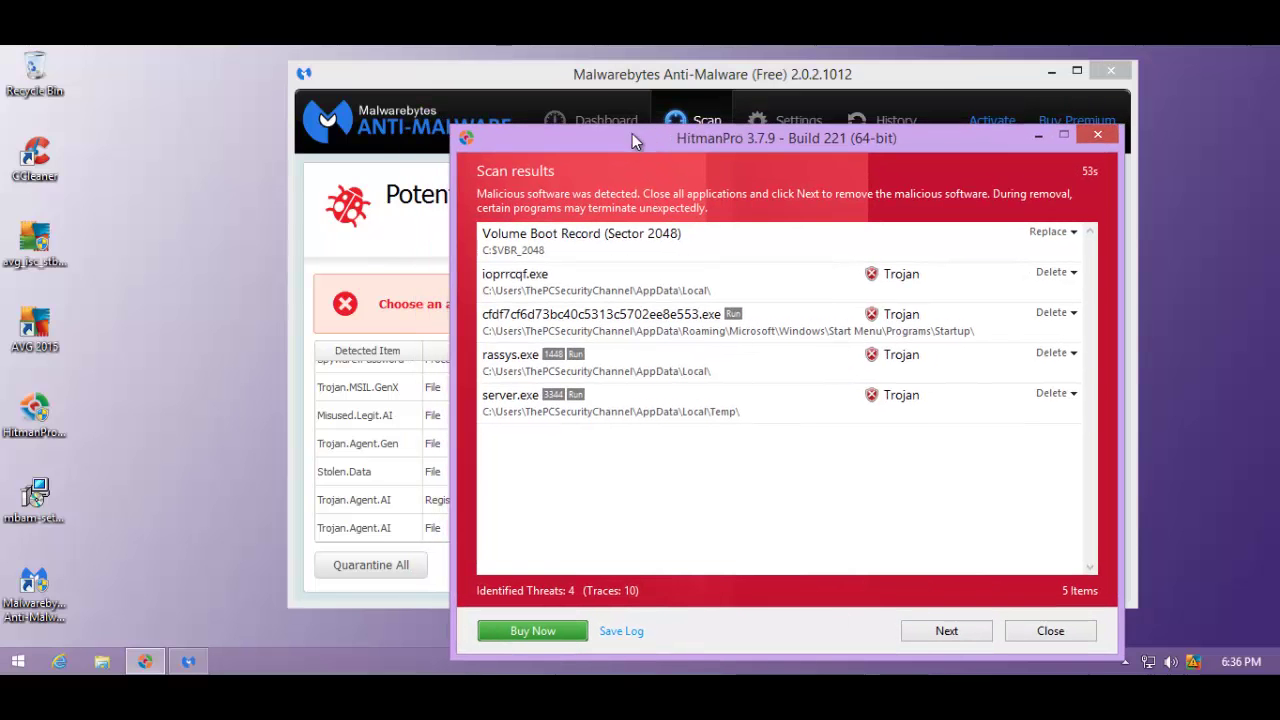
Reveal the Volume Boot Record threat as Rootkit.Boot.Cidox.b with both windows visible
{"action": "left_click", "coordinate": [512, 256]}
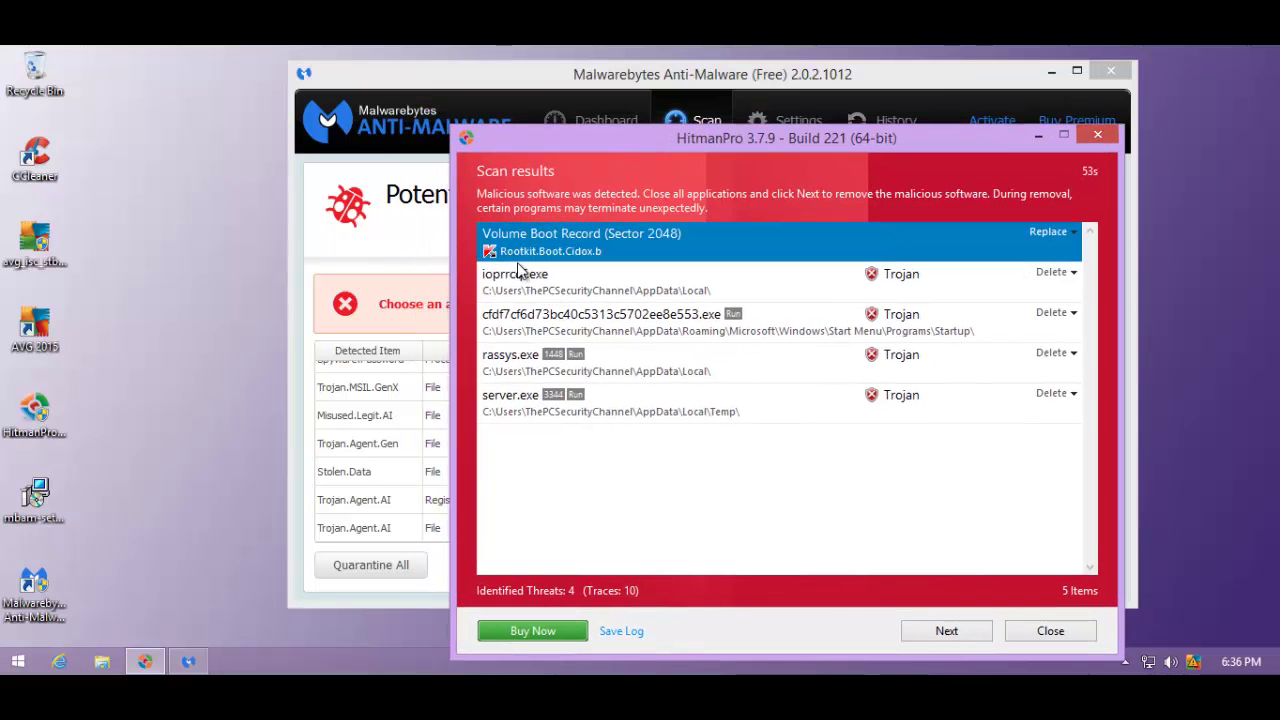
{"action": "left_click", "coordinate": [408, 90]}
{"action": "left_click_drag", "start_coordinate": [400, 82], "coordinate": [301, 71]}
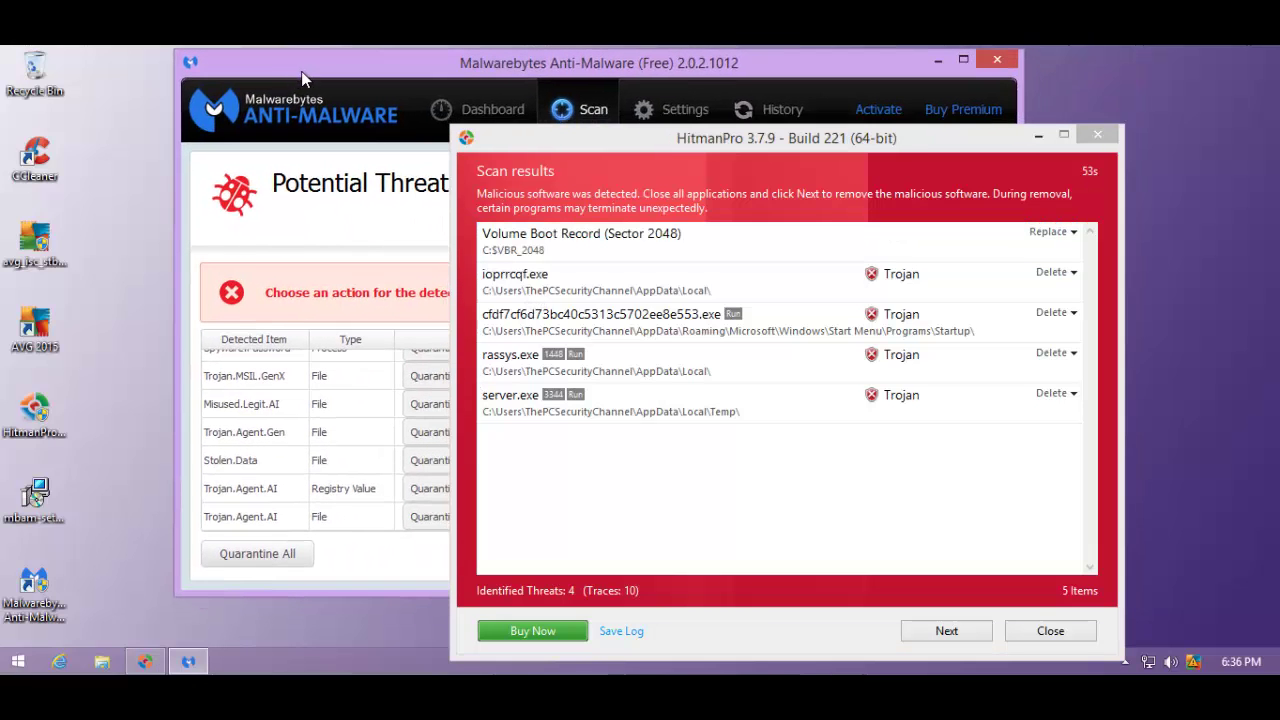
{"action": "left_click_drag", "start_coordinate": [638, 187], "coordinate": [763, 183]}
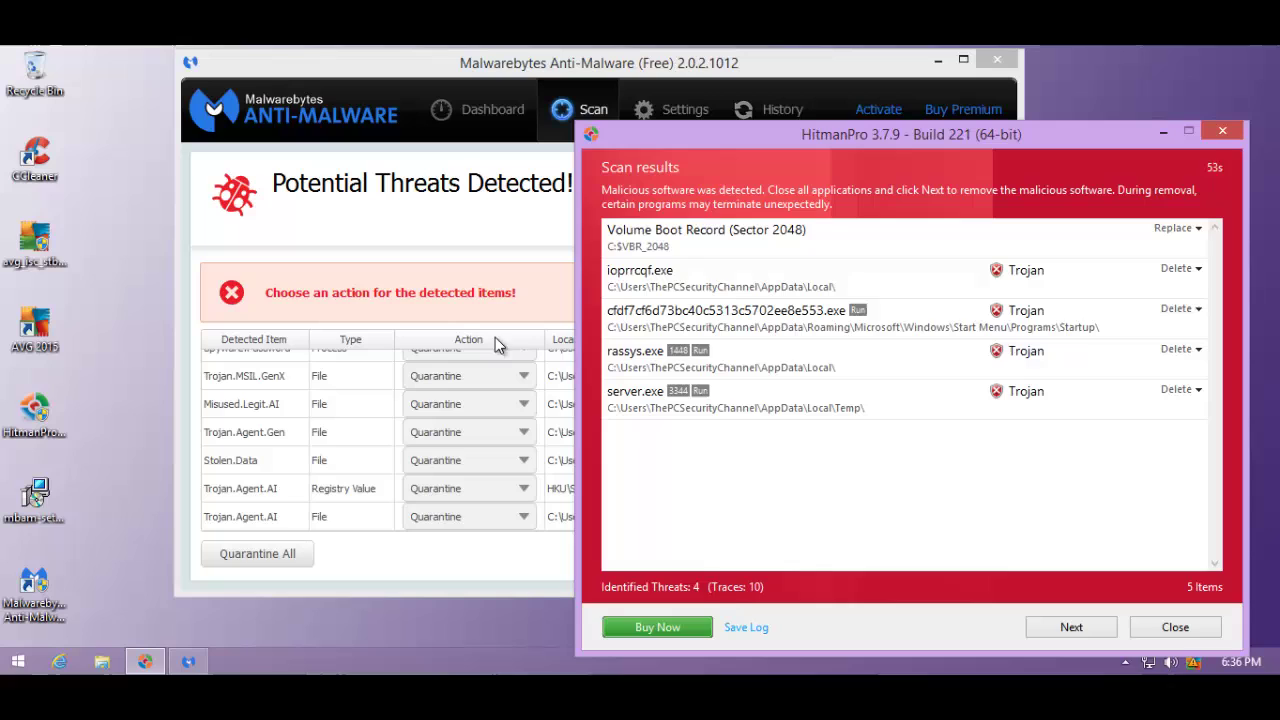
{"action": "left_click", "coordinate": [674, 234]}
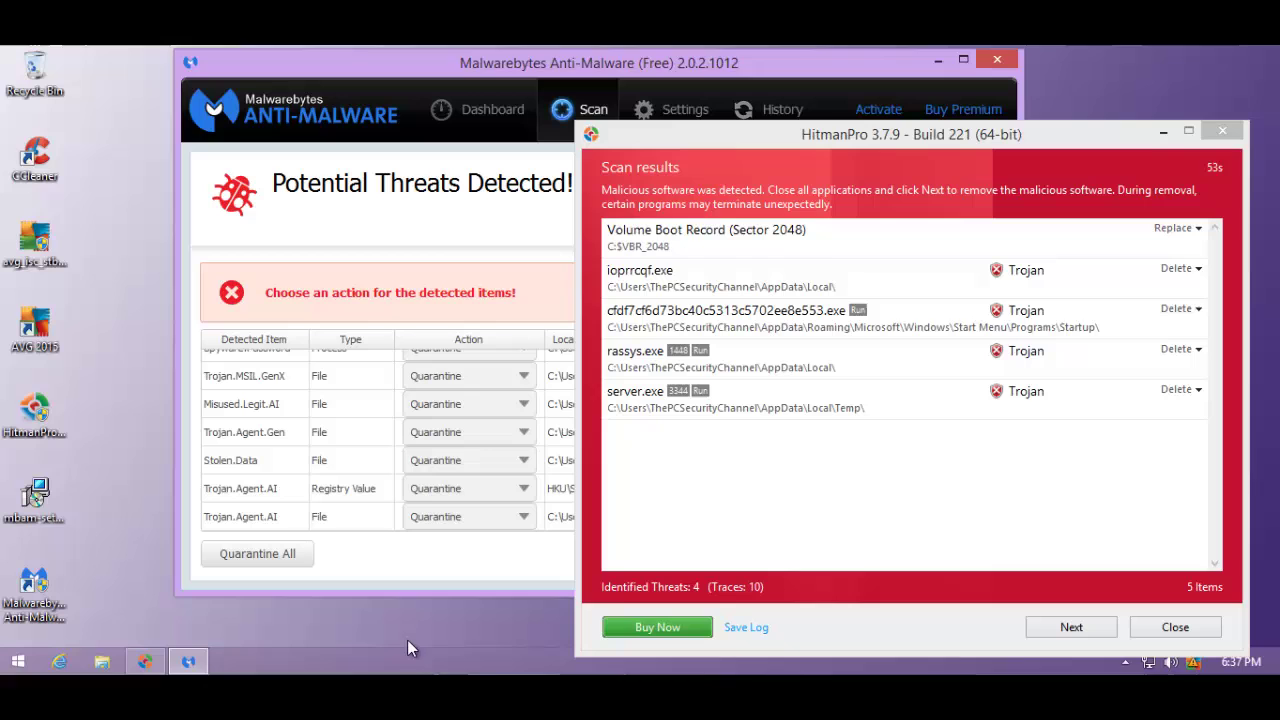
{"action": "right_click", "coordinate": [401, 652]}
{"action": "left_click", "coordinate": [455, 590]}
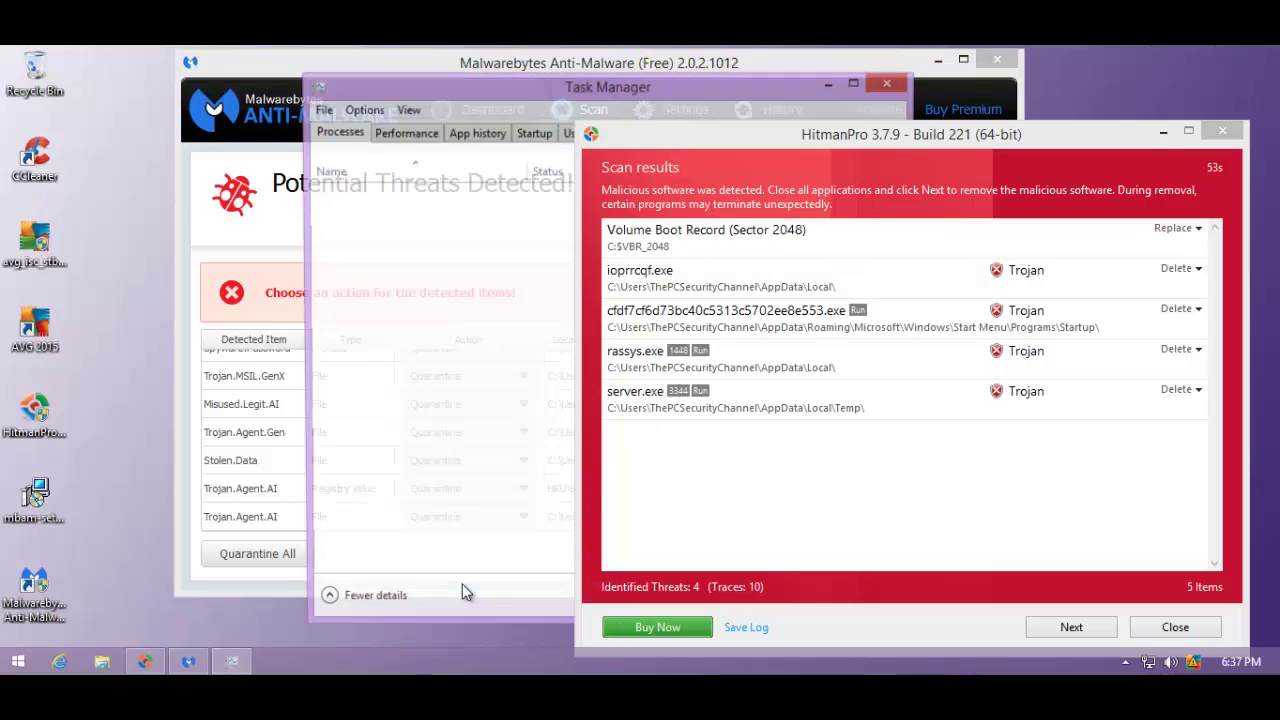
{"action": "left_click_drag", "start_coordinate": [464, 91], "coordinate": [286, 80]}
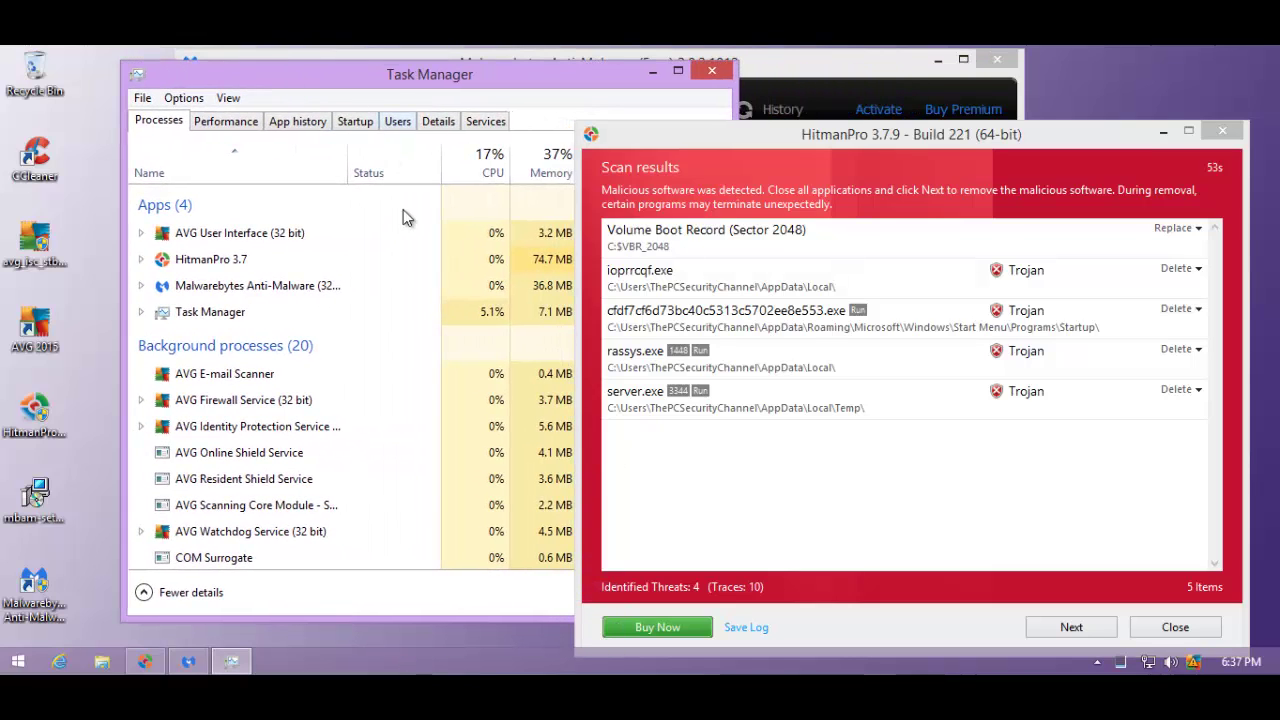
{"action": "scroll", "coordinate": [240, 283], "scroll_direction": "down", "scroll_amount": 5}
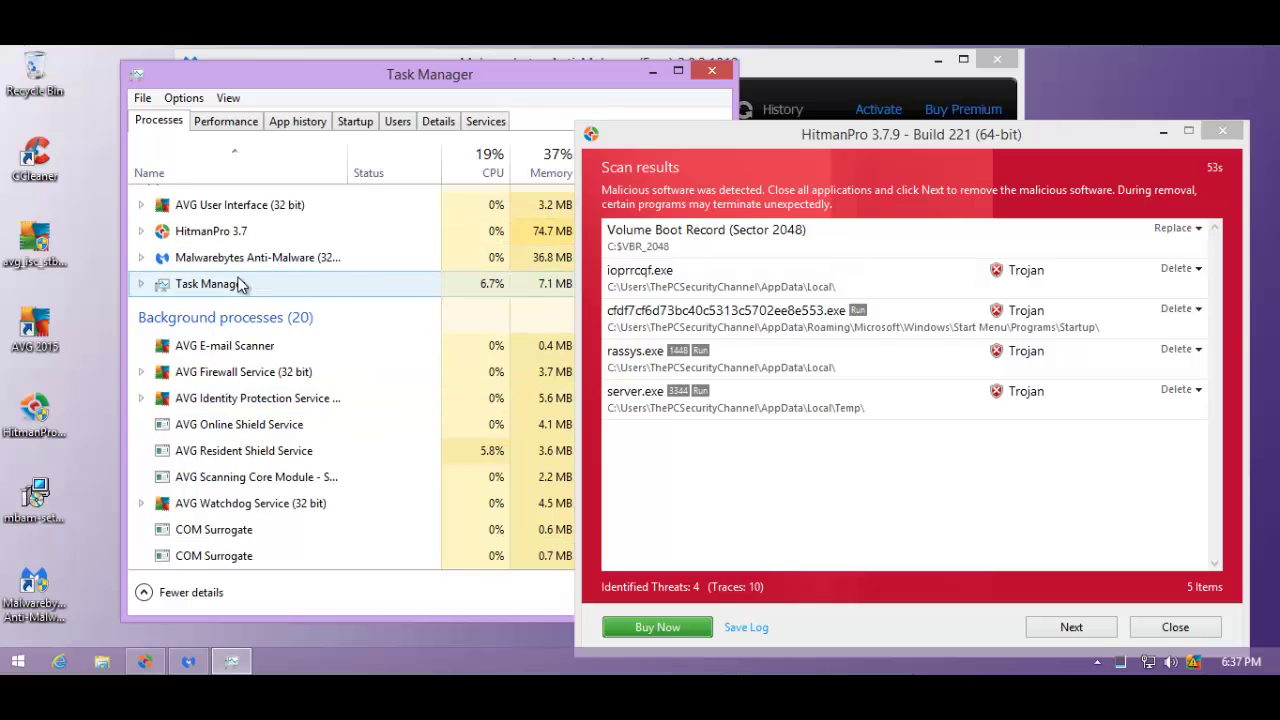
{"action": "scroll", "coordinate": [242, 285], "scroll_direction": "down", "scroll_amount": 2}
{"action": "scroll", "coordinate": [300, 250], "scroll_direction": "up", "scroll_amount": 4}
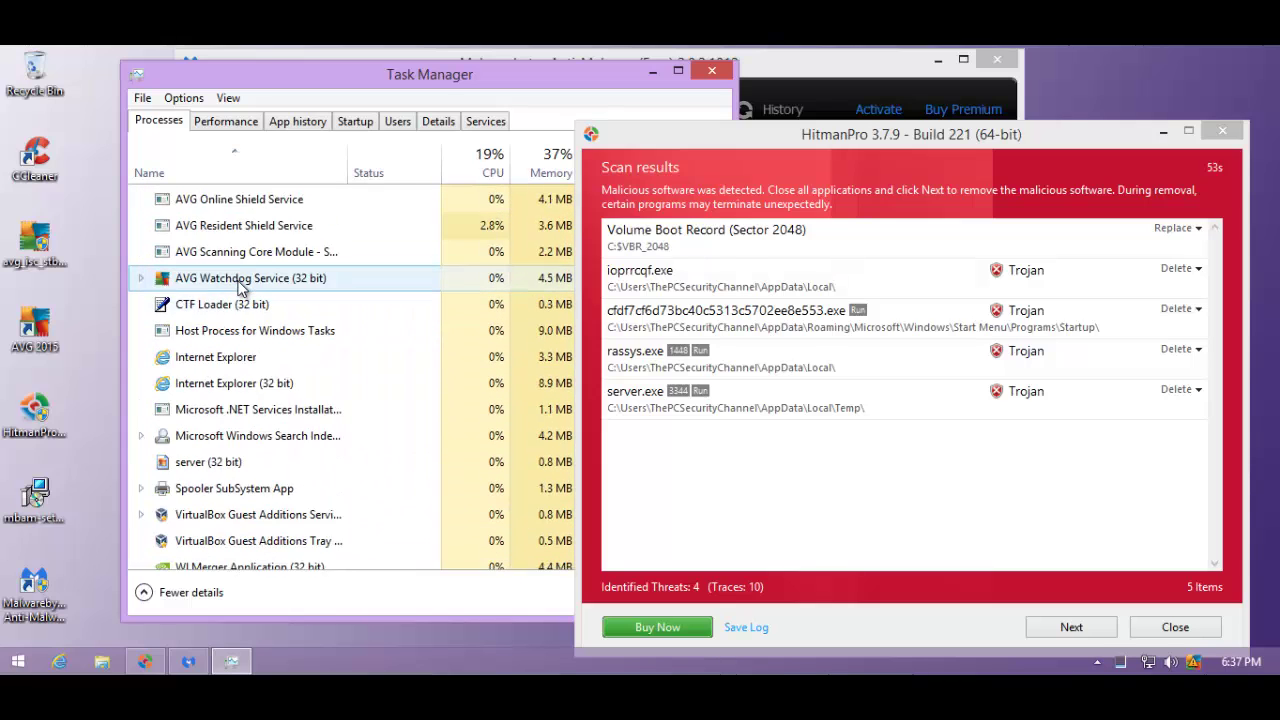
{"action": "left_click_drag", "start_coordinate": [670, 72], "coordinate": [608, 90]}
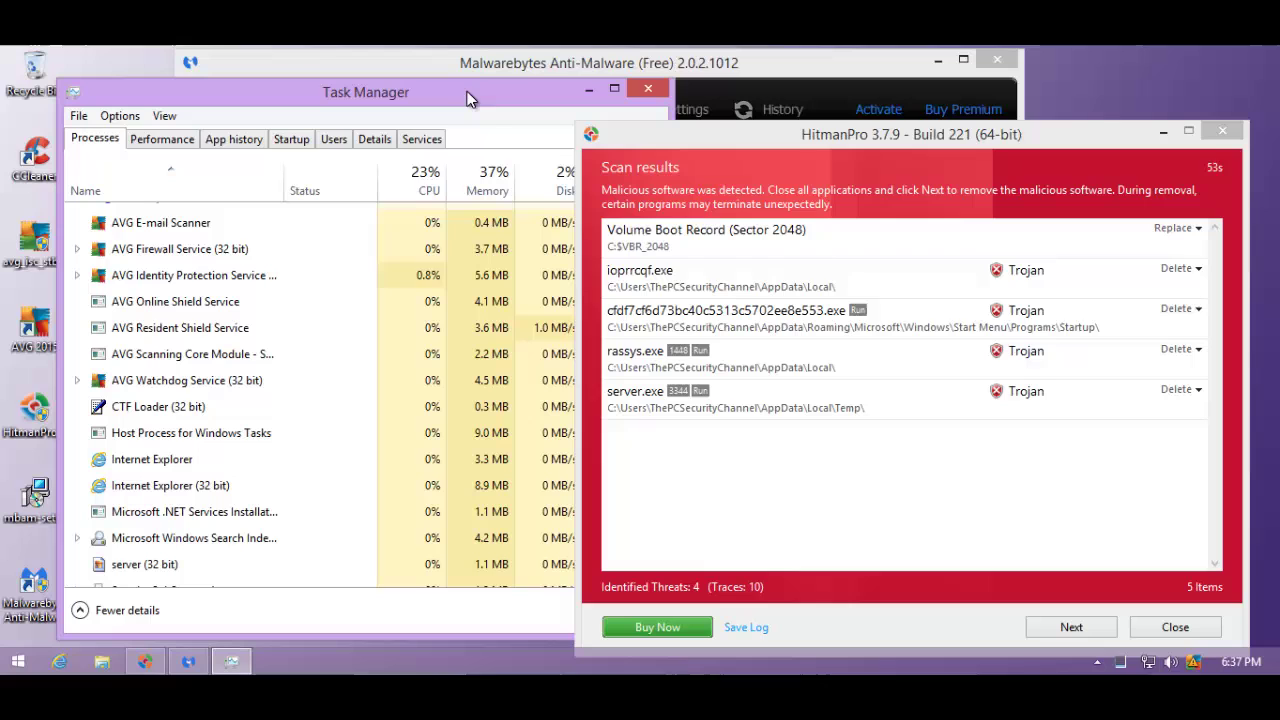
{"action": "left_click", "coordinate": [648, 90]}
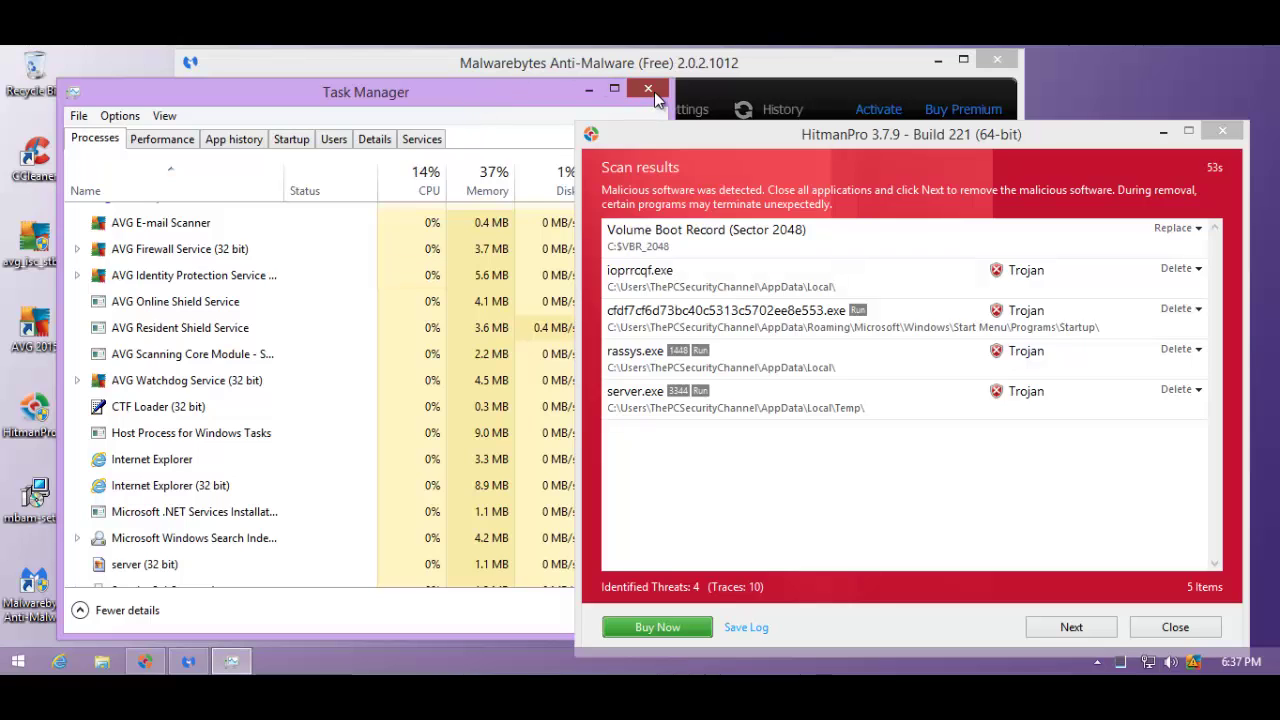
{"action": "left_click_drag", "start_coordinate": [631, 81], "coordinate": [551, 78]}
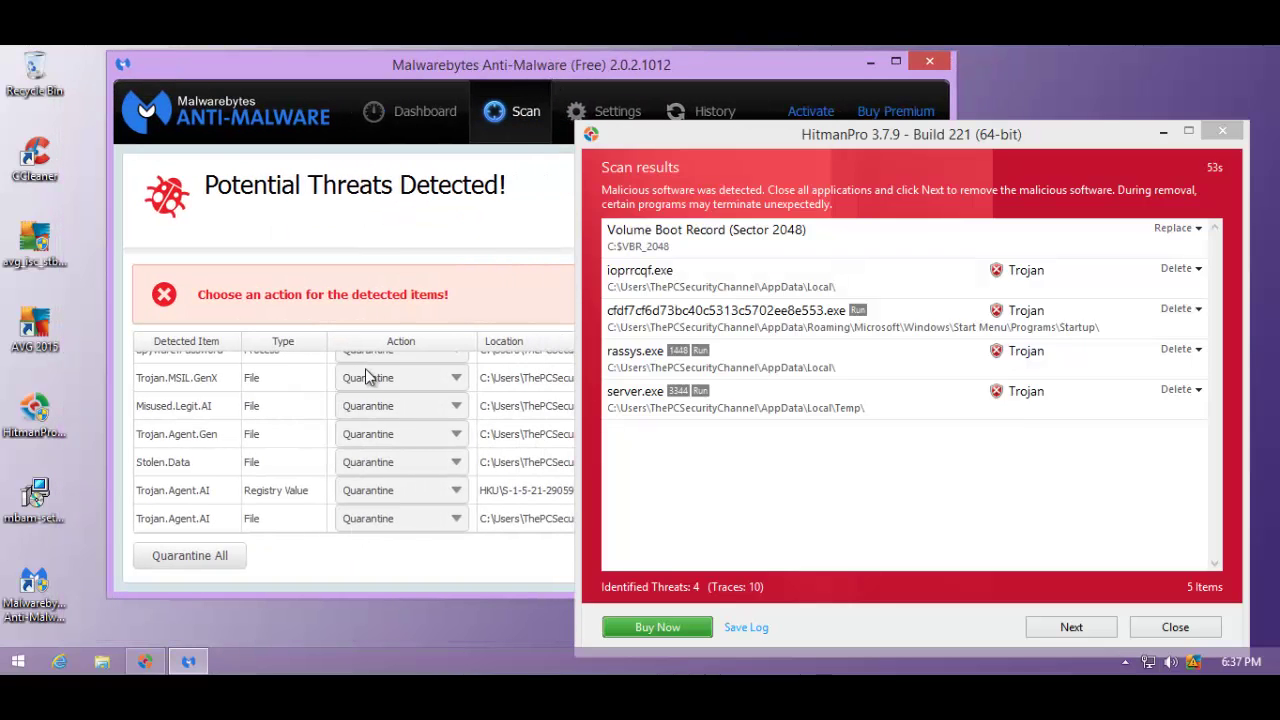
Open the AVG dashboard from the tray, minimize HitmanPro and close Malwarebytes
{"action": "double_click", "coordinate": [1195, 662]}
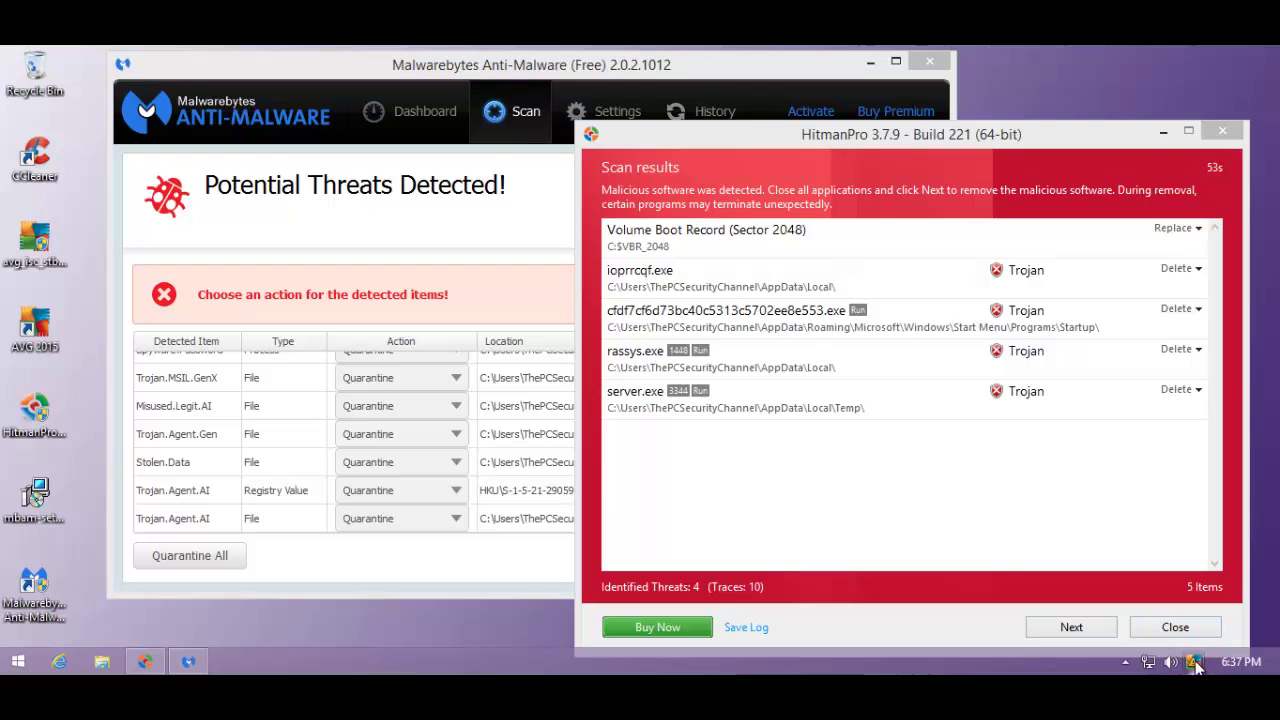
{"action": "left_click", "coordinate": [1164, 133]}
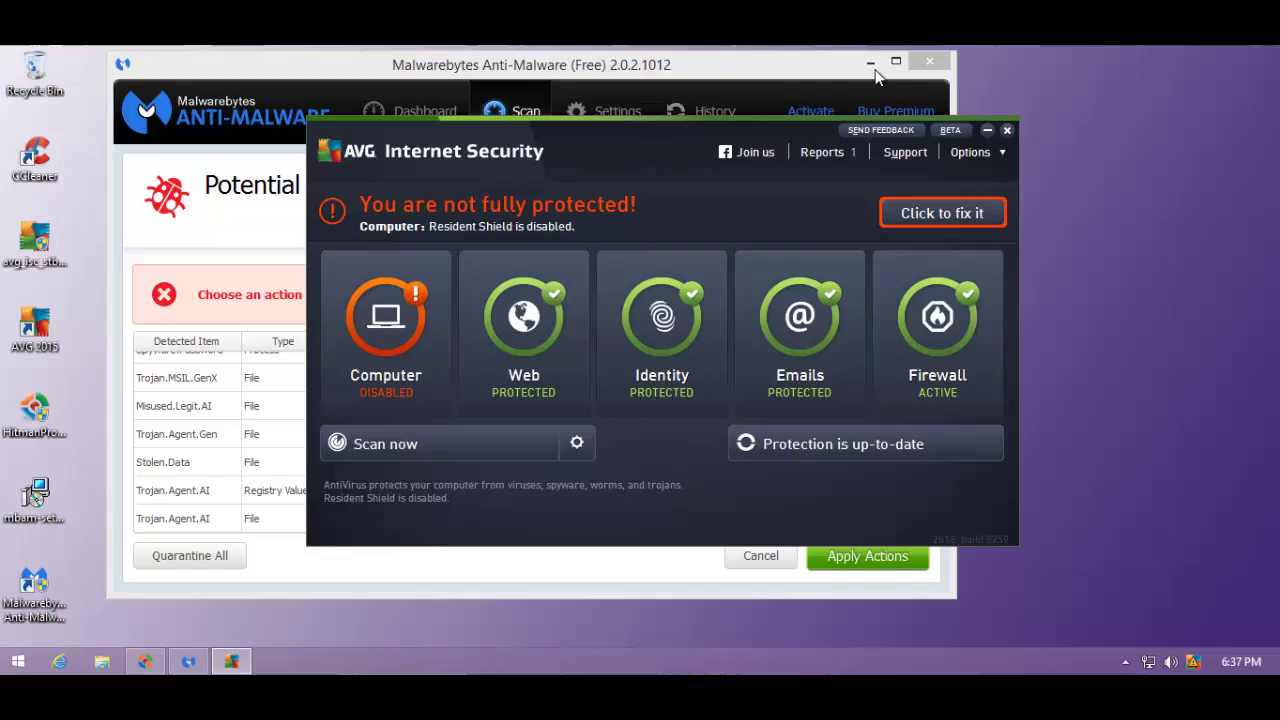
{"action": "left_click", "coordinate": [930, 62]}
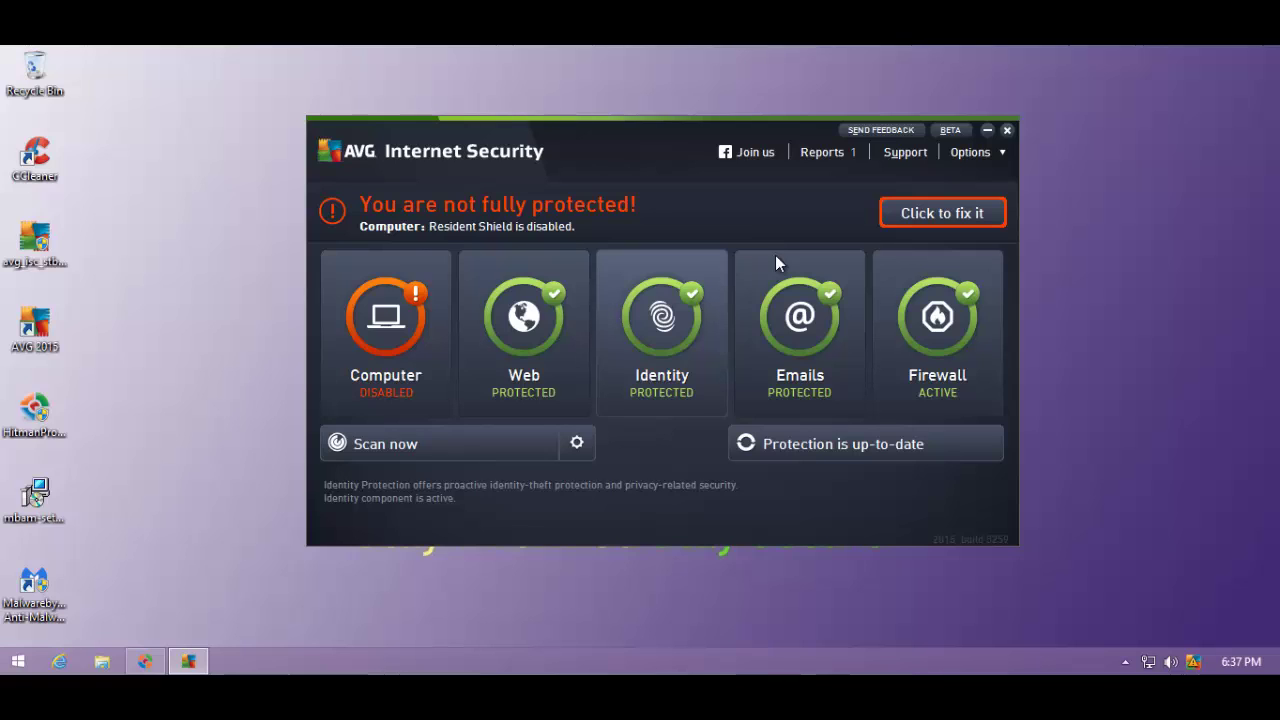
View the Identity Protection page and its advanced settings, leaving them unchanged
{"action": "left_click", "coordinate": [659, 293]}
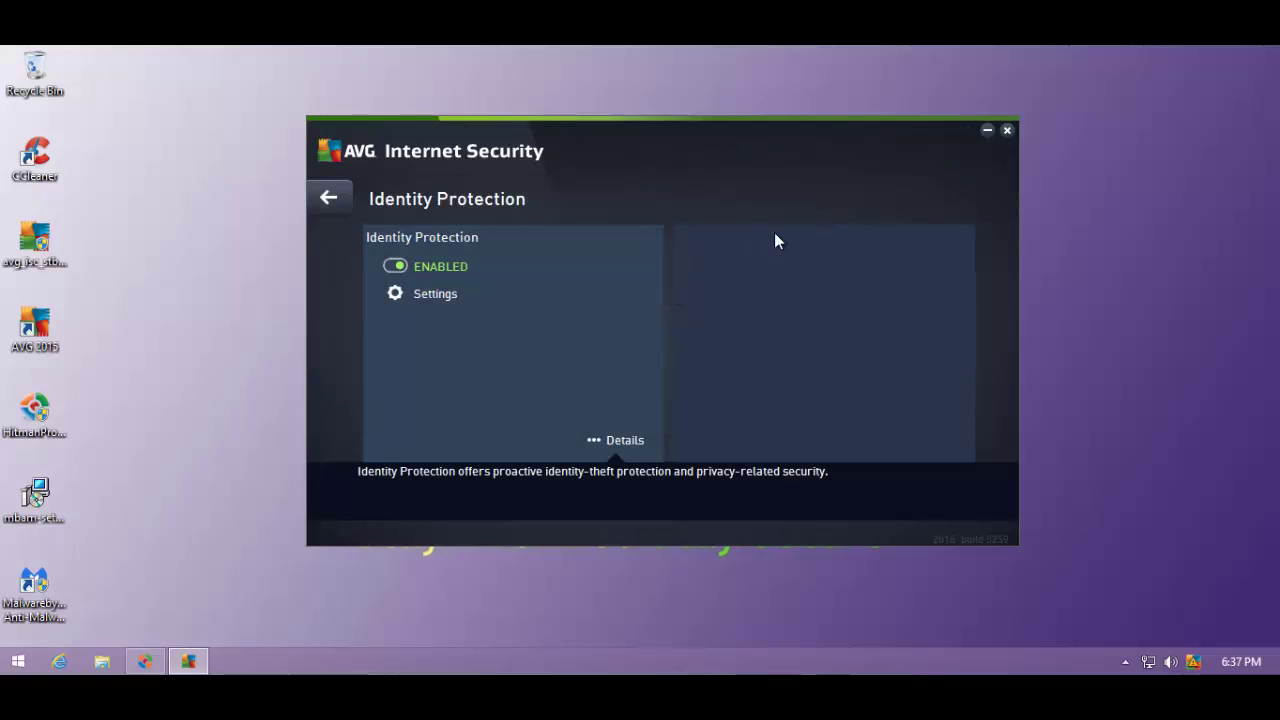
{"action": "left_click", "coordinate": [449, 297]}
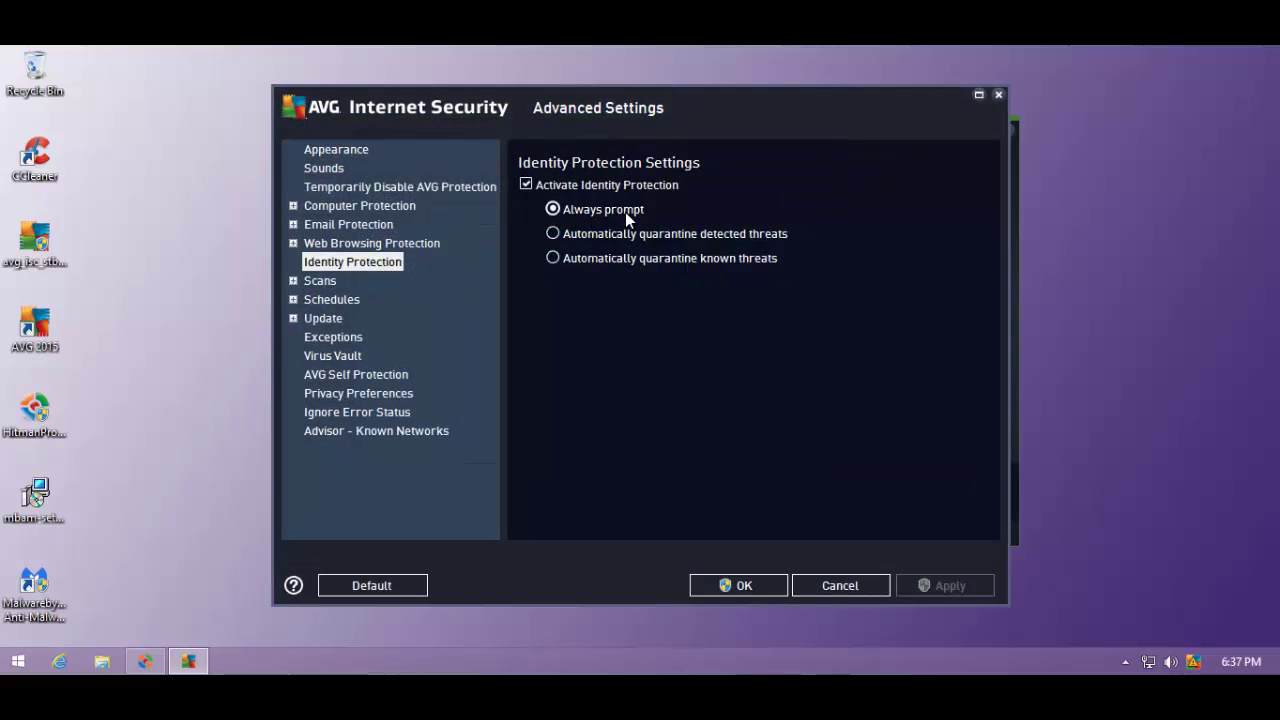
{"action": "left_click", "coordinate": [817, 587]}
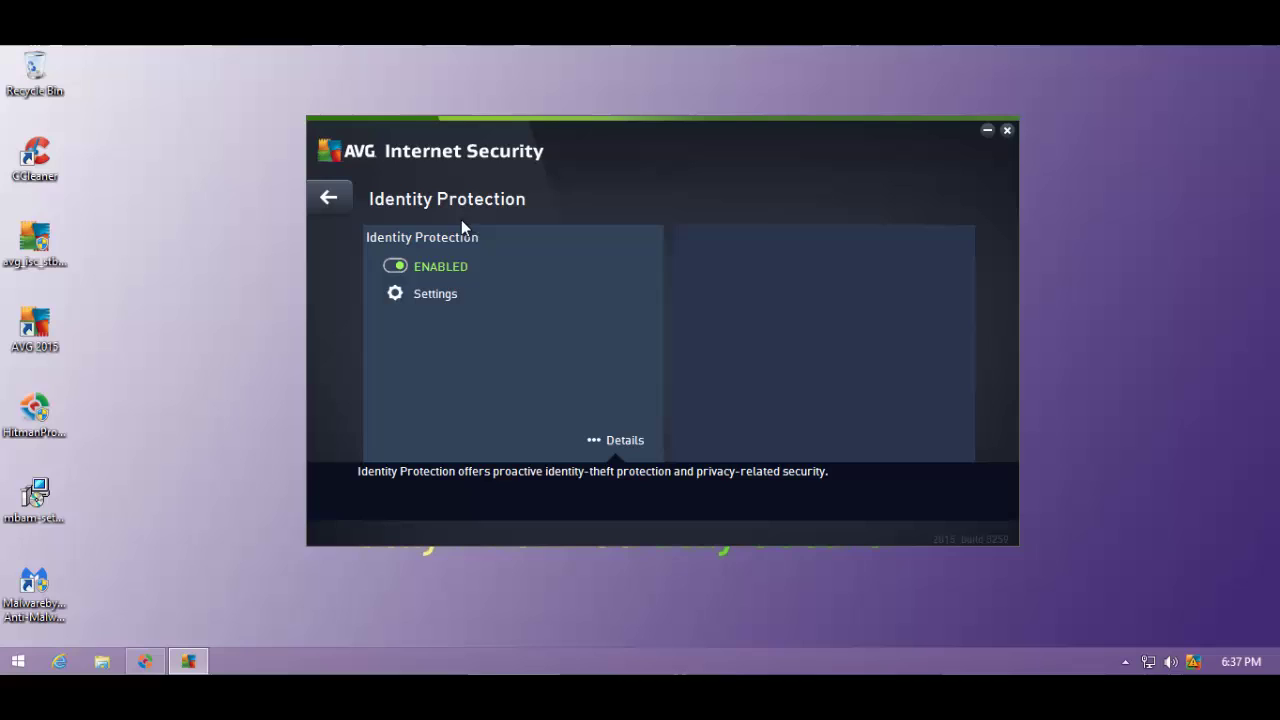
Revisit the Identity Protection page twice, ending on the main dashboard with Computer DISABLED
{"action": "left_click", "coordinate": [338, 196]}
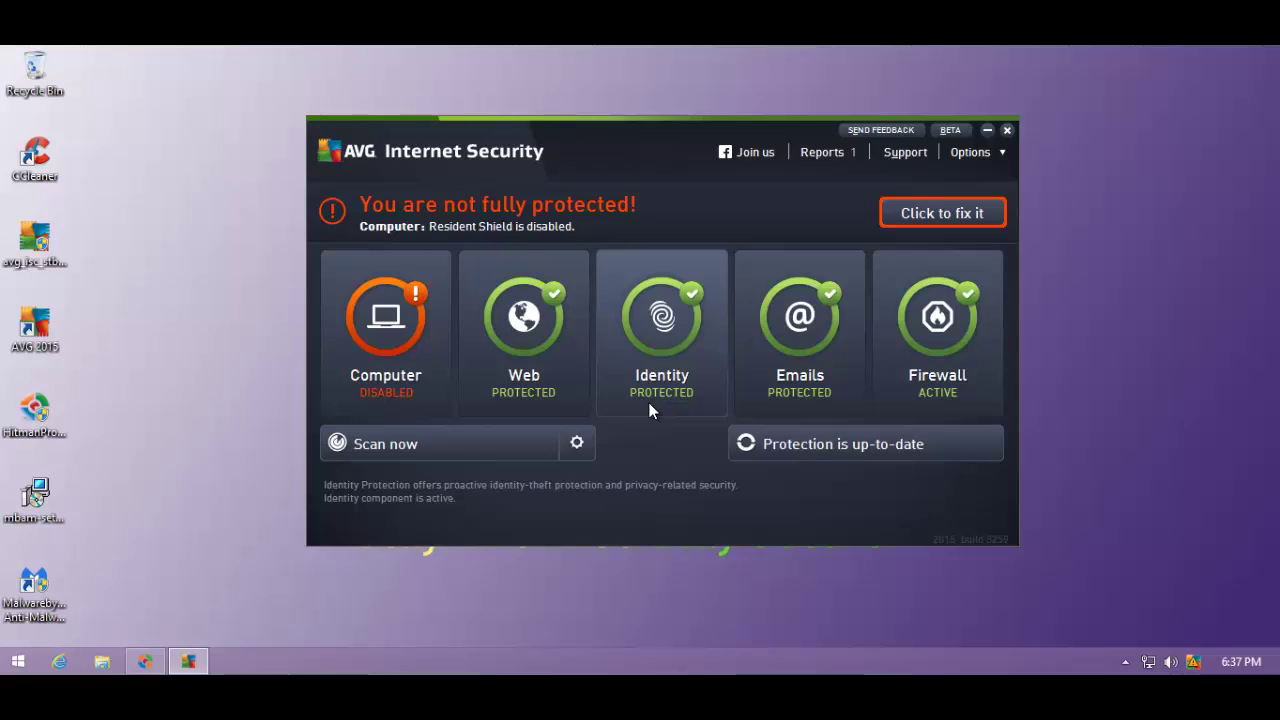
{"action": "left_click", "coordinate": [702, 356]}
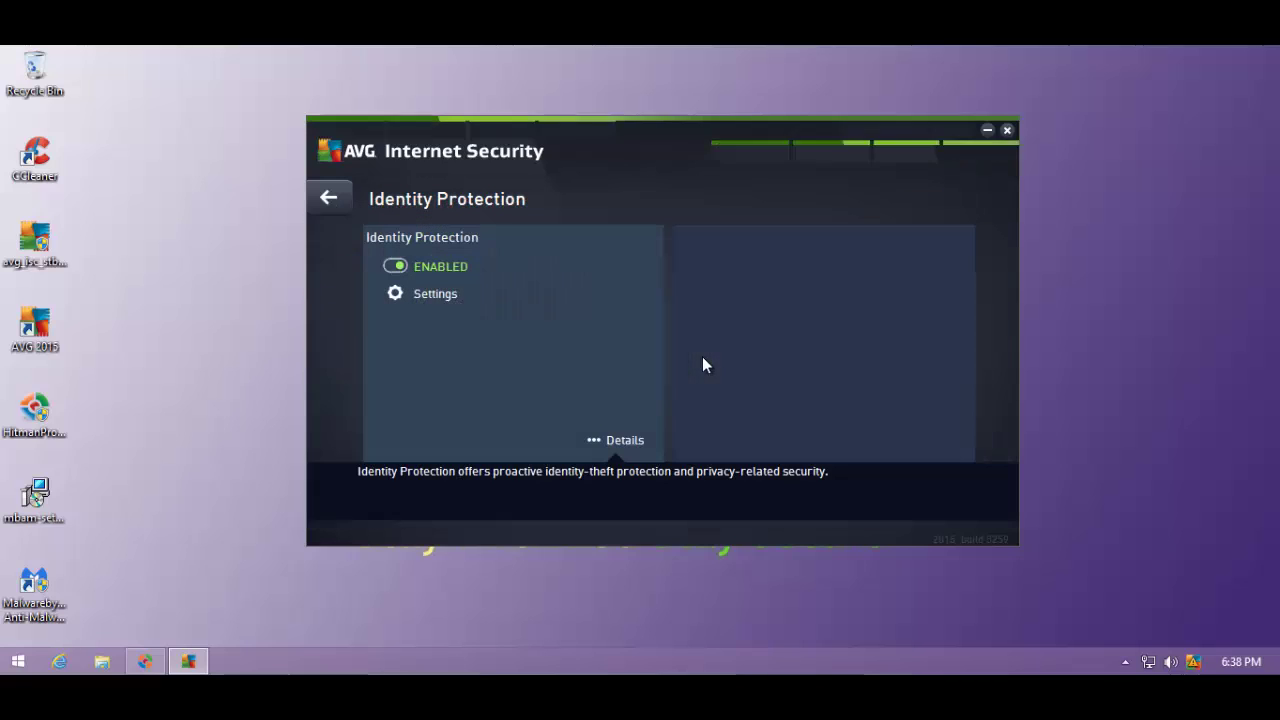
{"action": "left_click", "coordinate": [338, 199]}
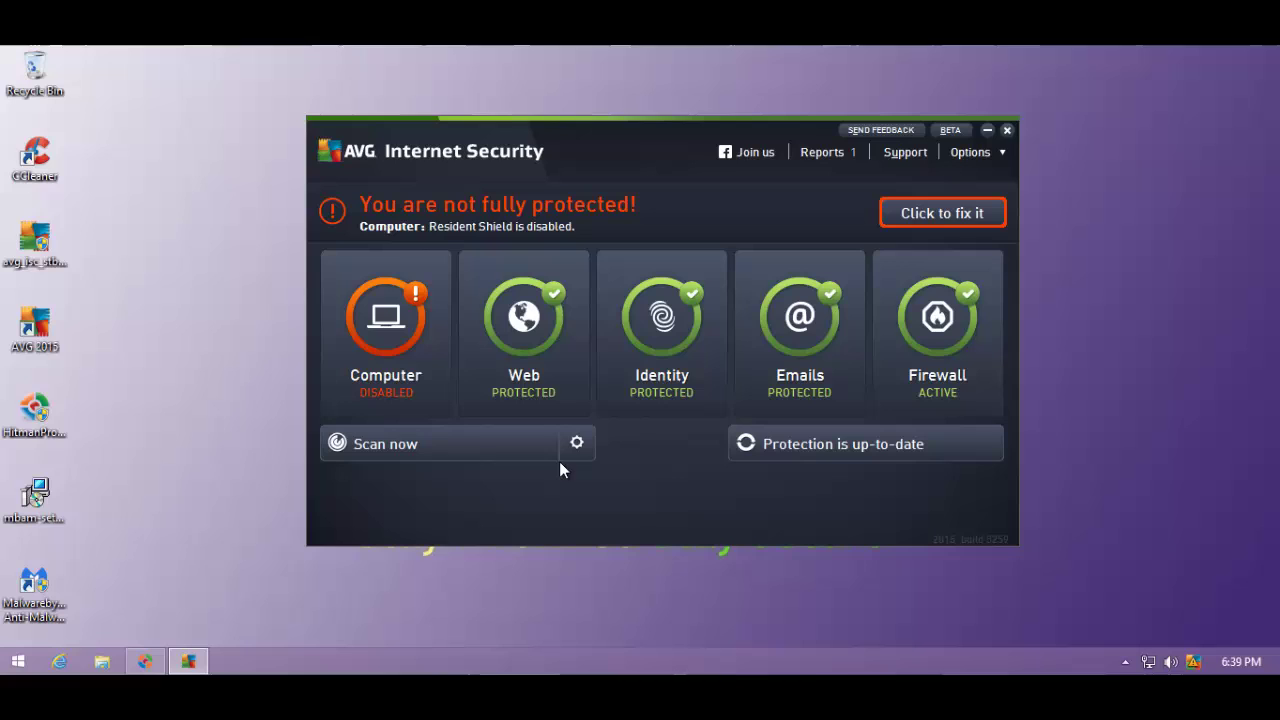
{"action": "left_click", "coordinate": [666, 324]}
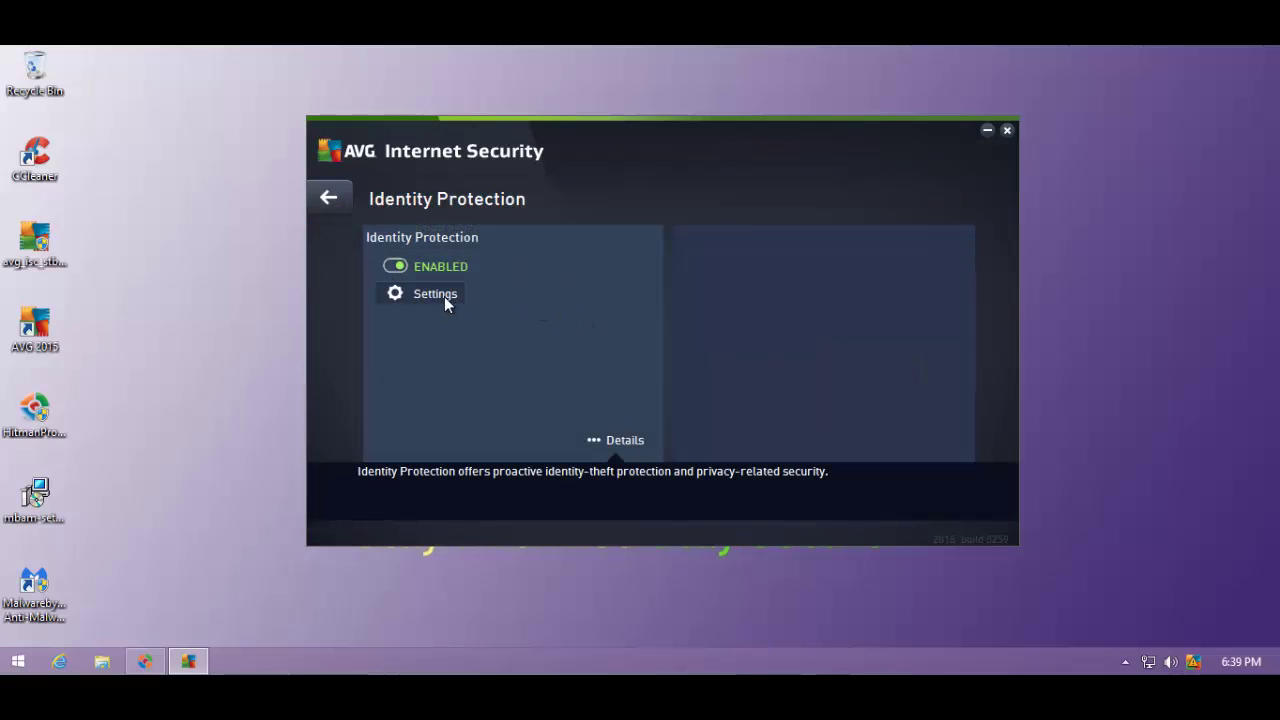
{"action": "left_click", "coordinate": [350, 199]}
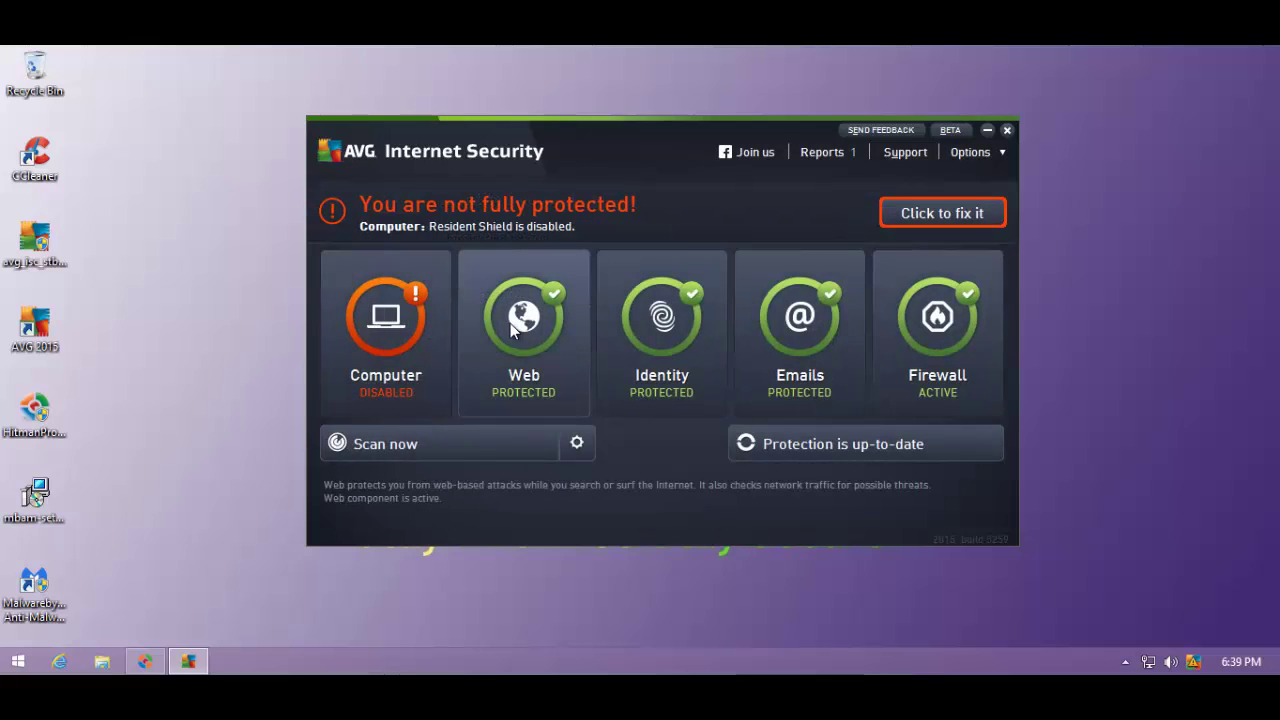